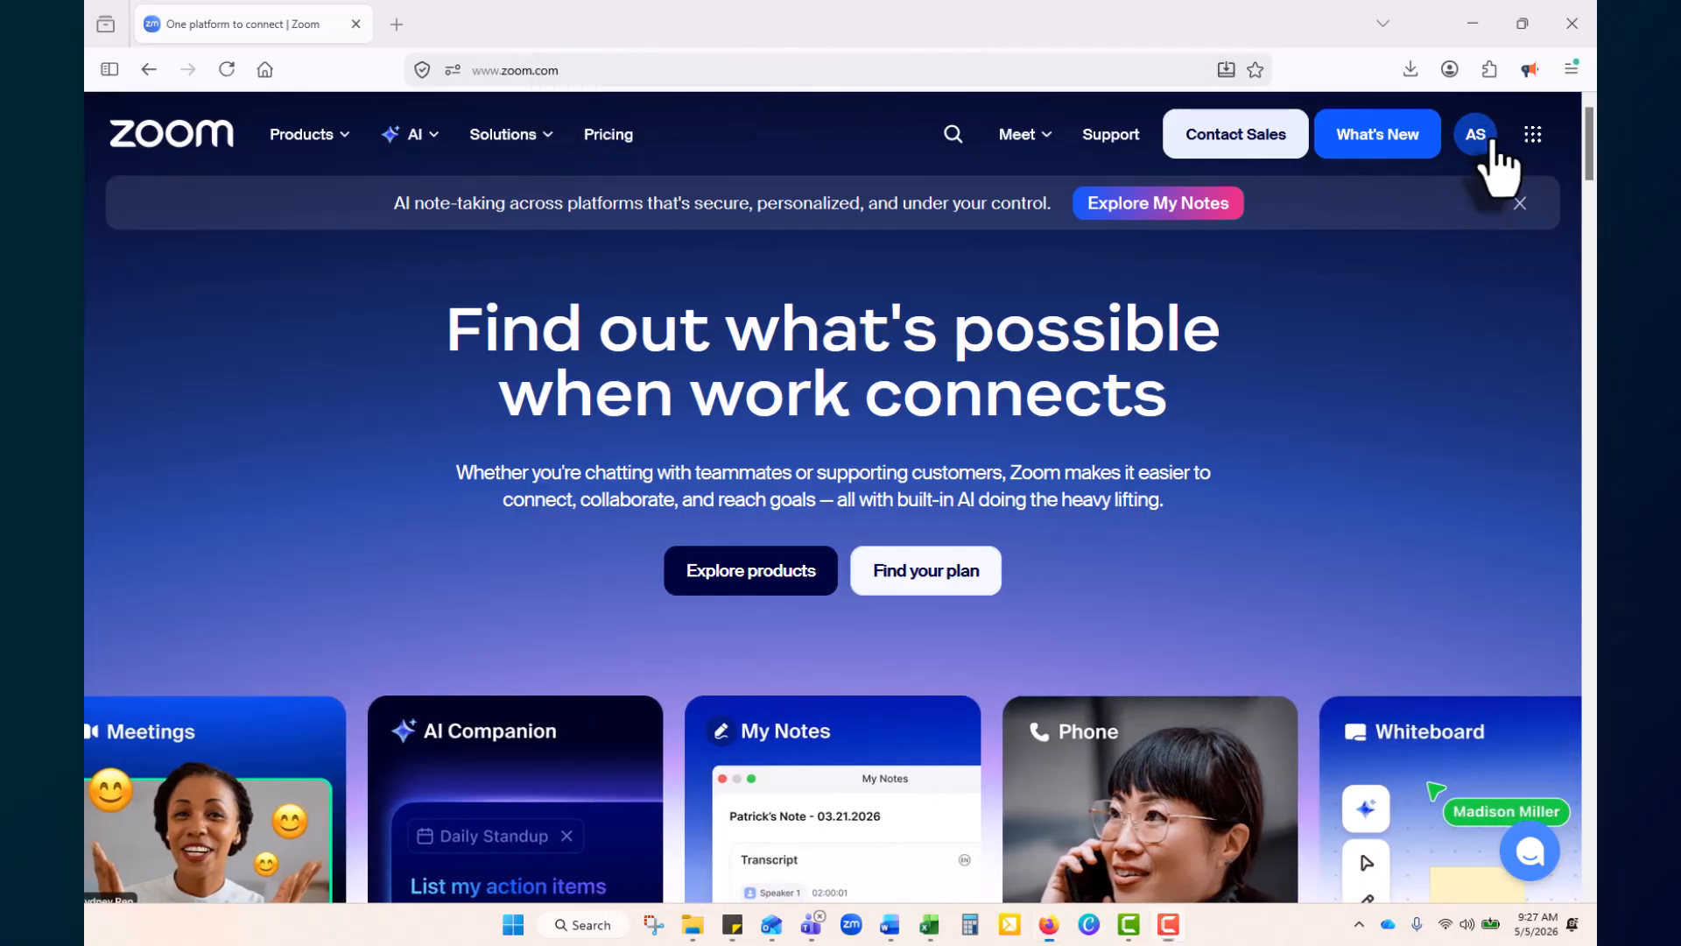
Open My Settings from the AS account menu, showing the AI Companion settings in a new tab
click(1491, 142)
click(1344, 317)
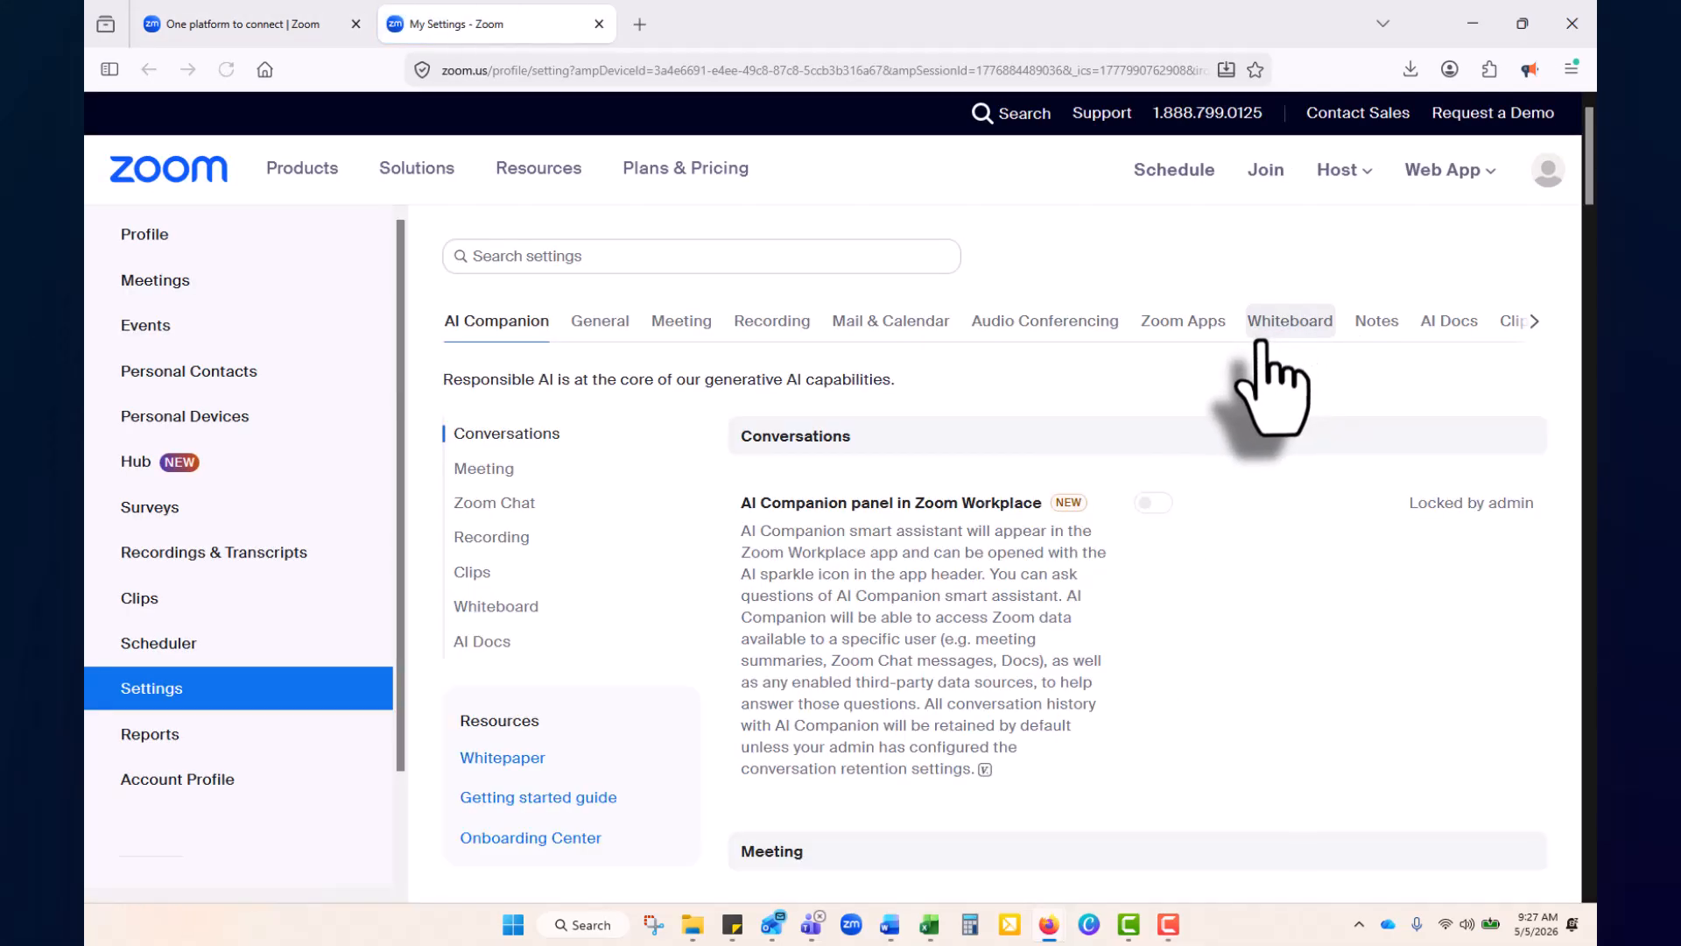
Open the Schedule Meeting form (My Meeting, 05/05/2026 10:00 AM, 1 hr) and scroll through all its options
click(1188, 174)
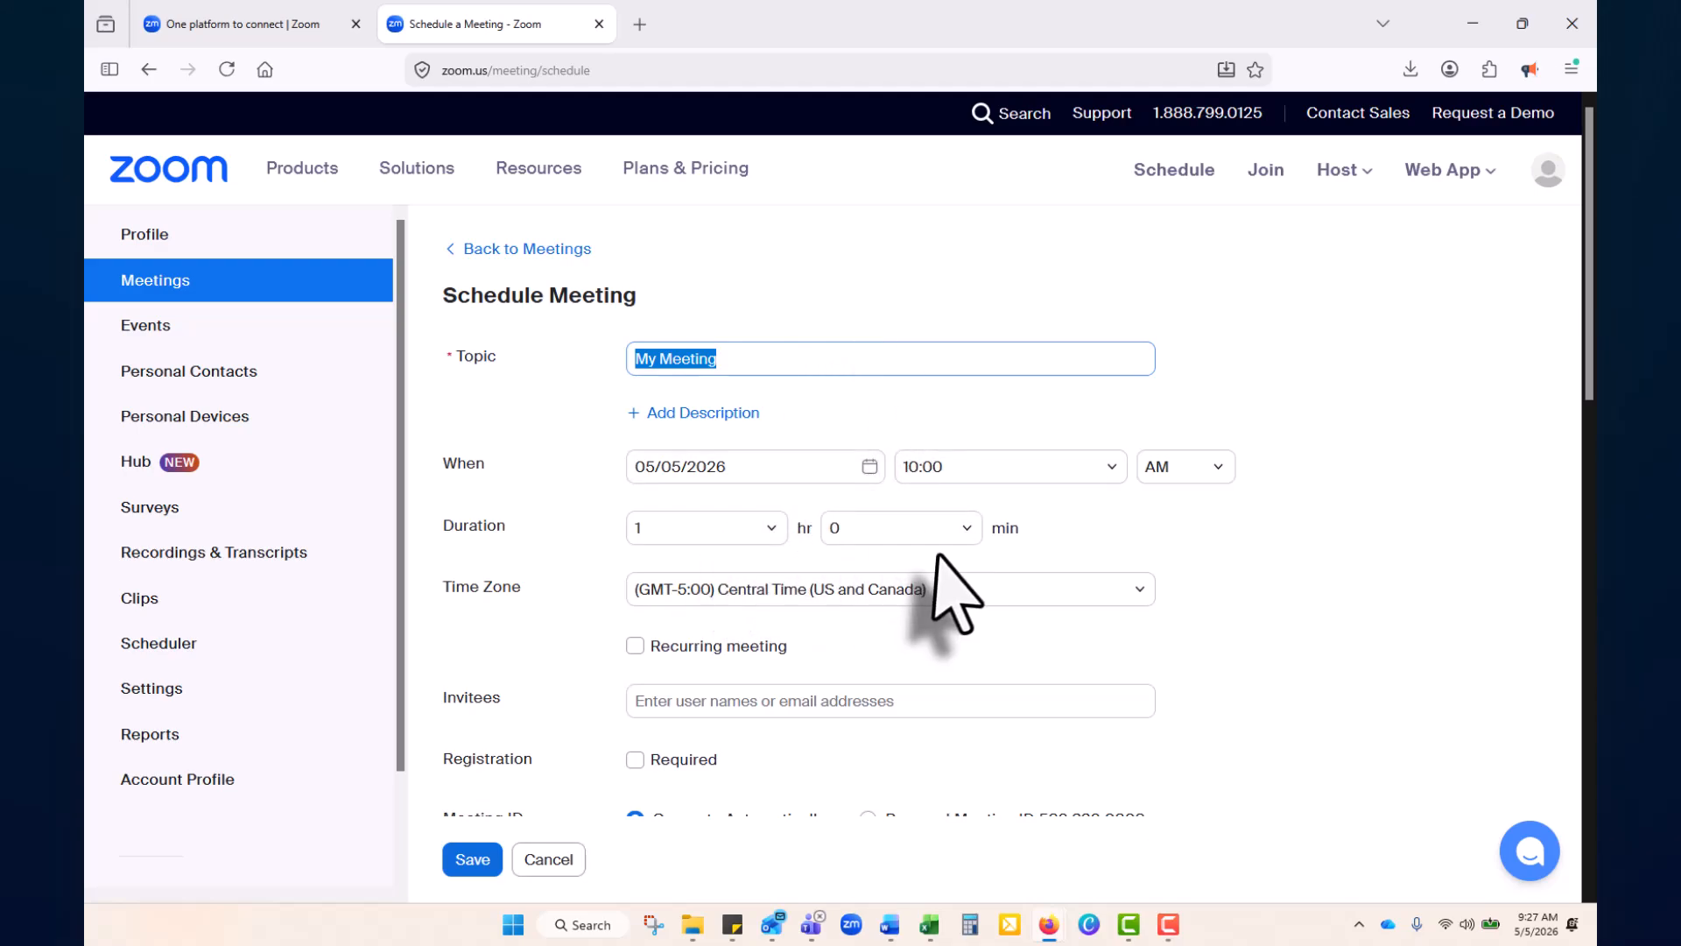
scroll(950, 583, down, 3)
scroll(950, 582, down, 1)
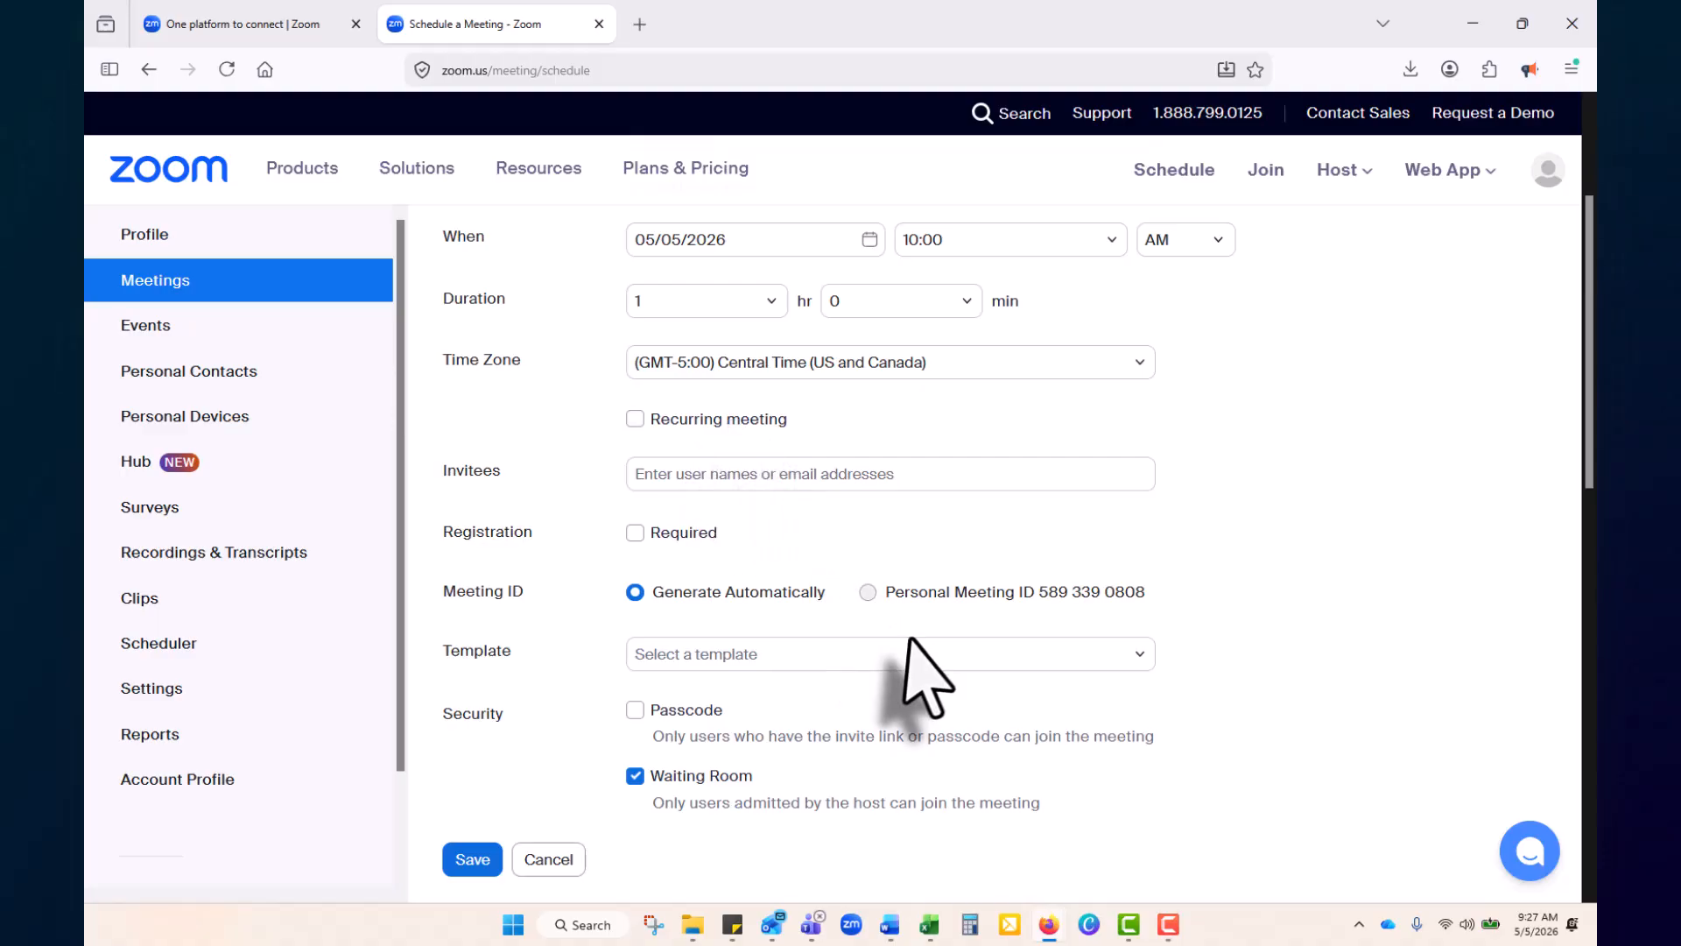
scroll(912, 670, down, 2)
scroll(875, 569, down, 2)
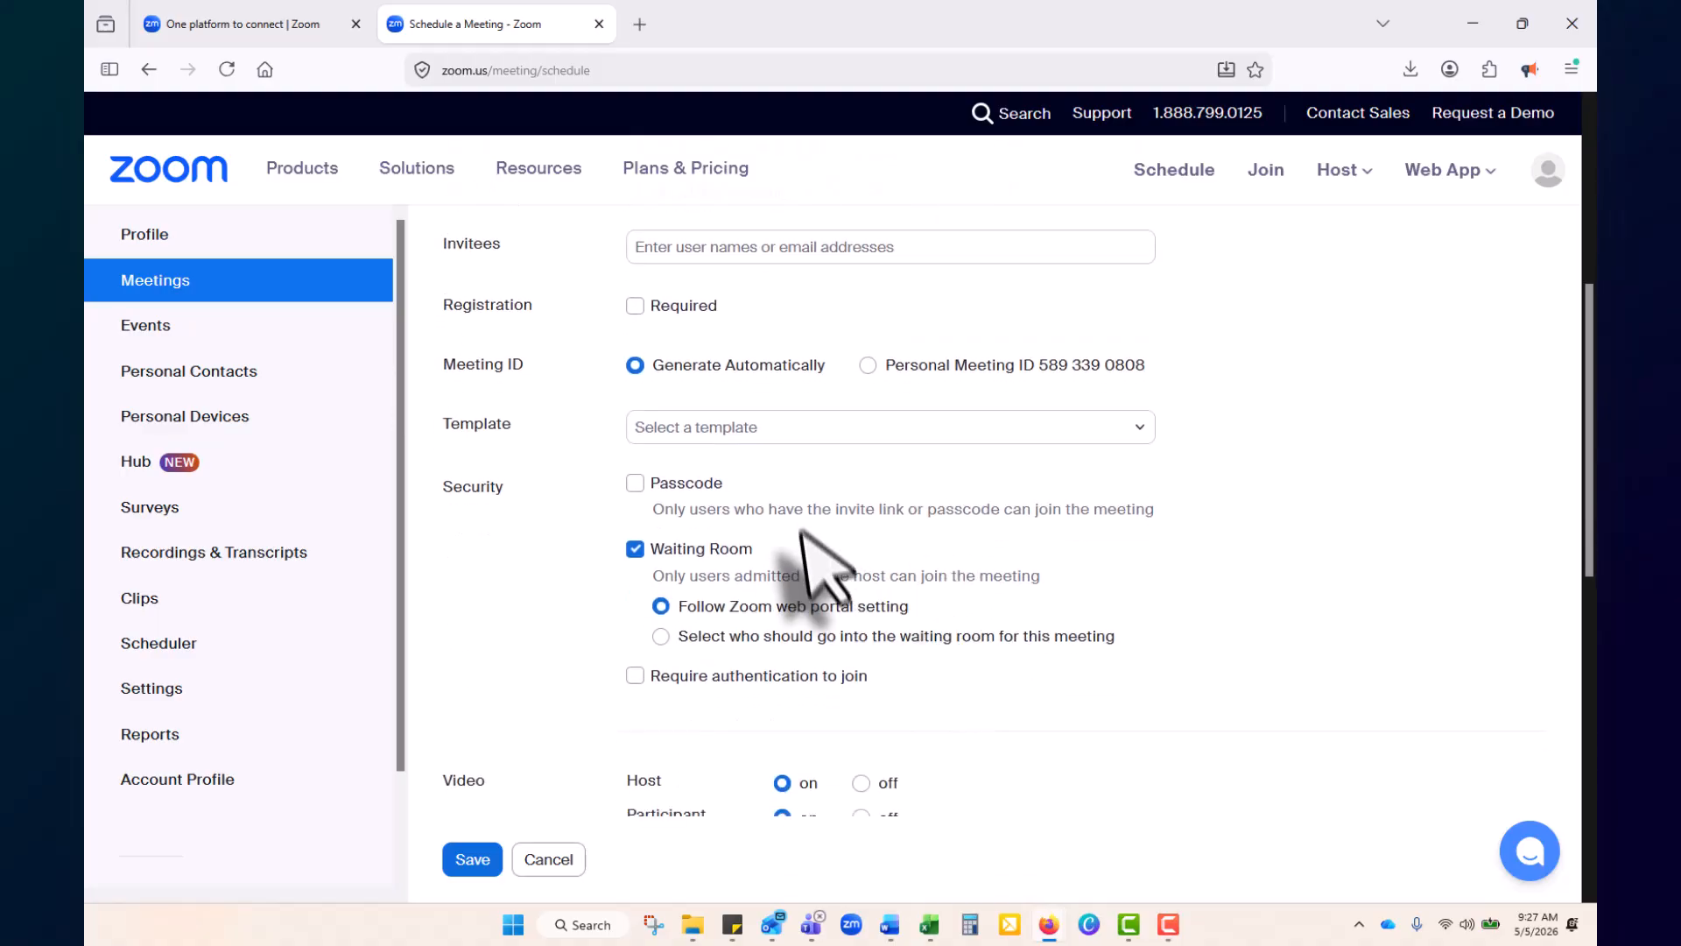
scroll(774, 588, down, 3)
scroll(1058, 619, down, 2)
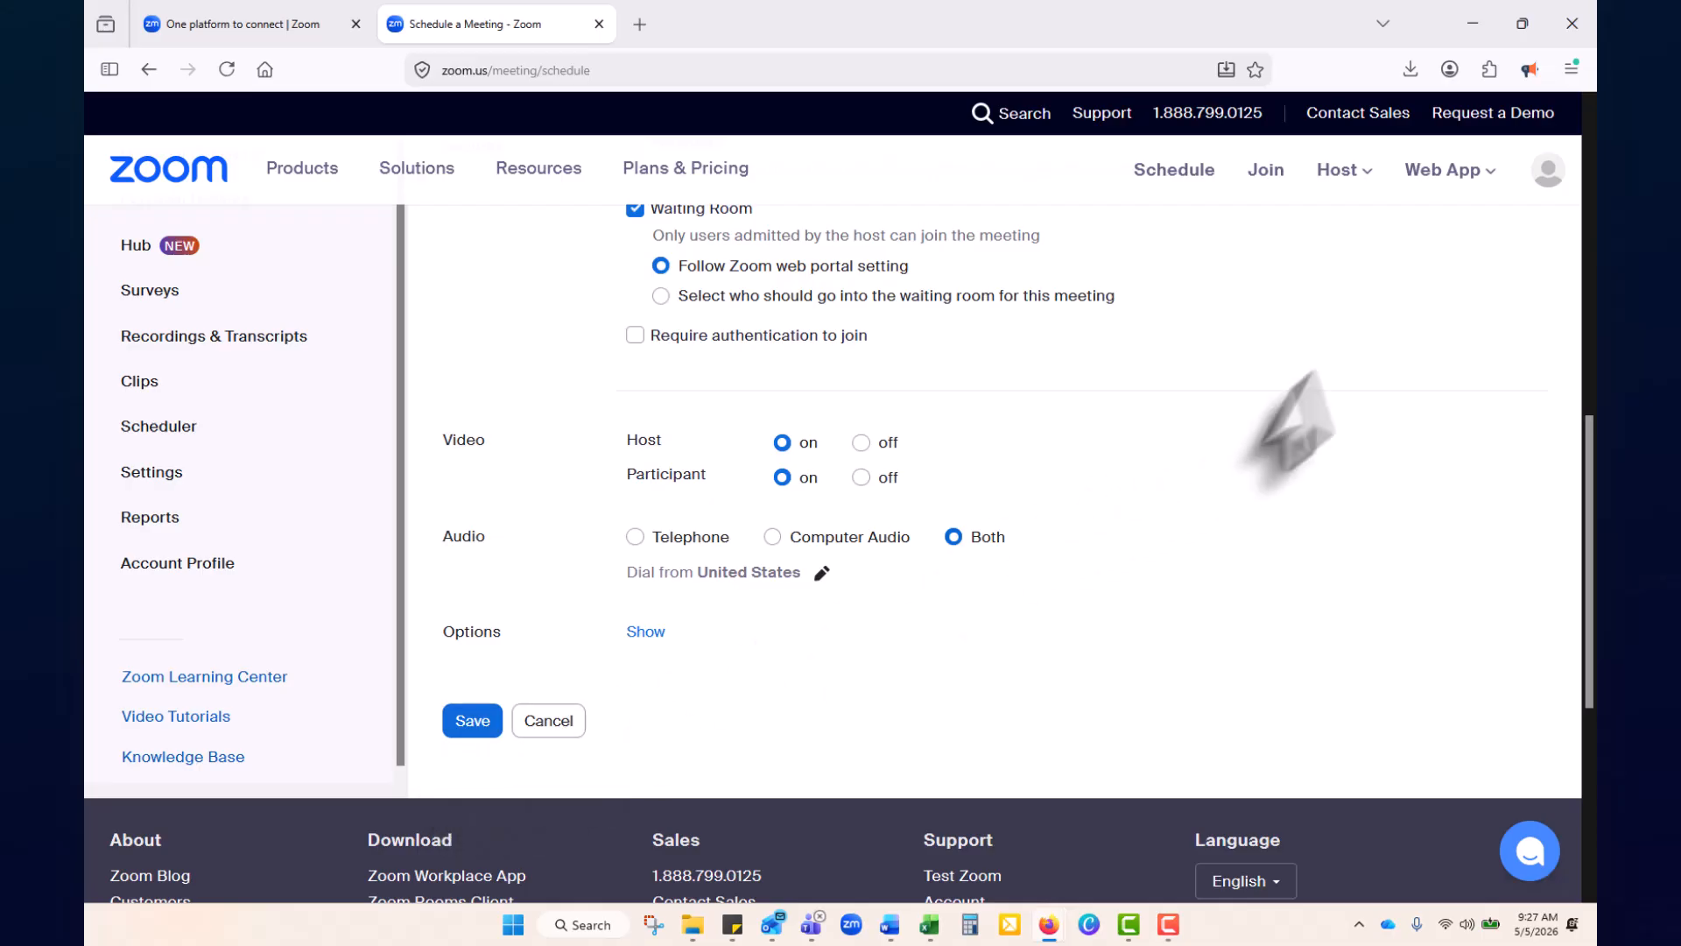
click(1278, 170)
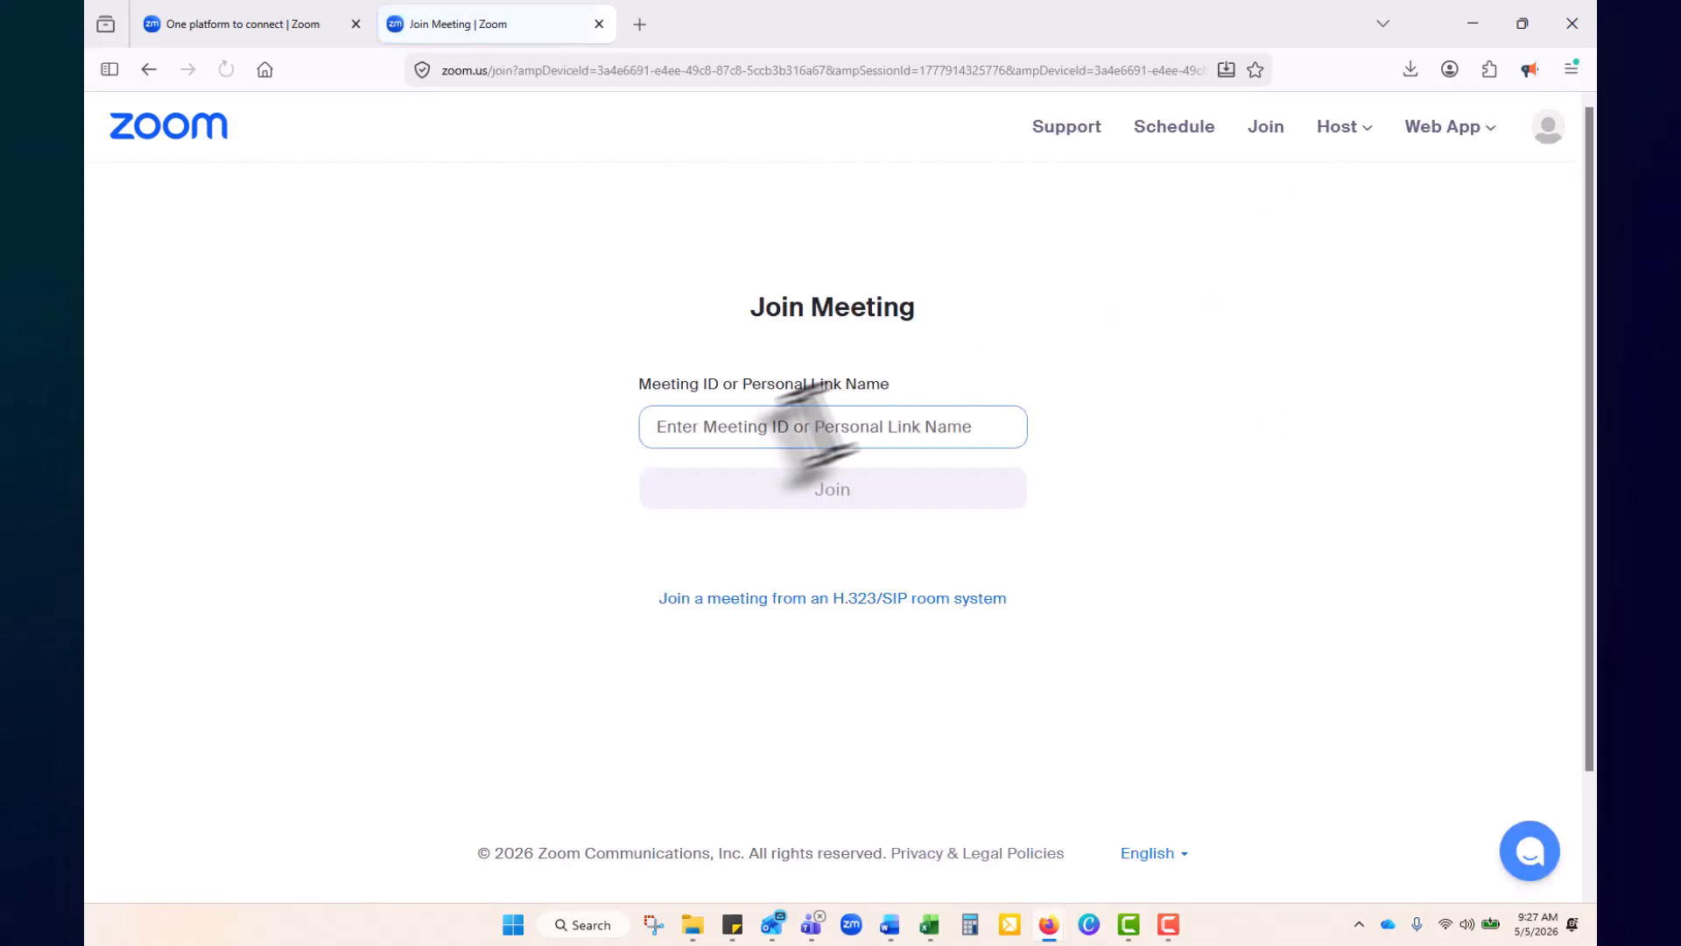
click(149, 69)
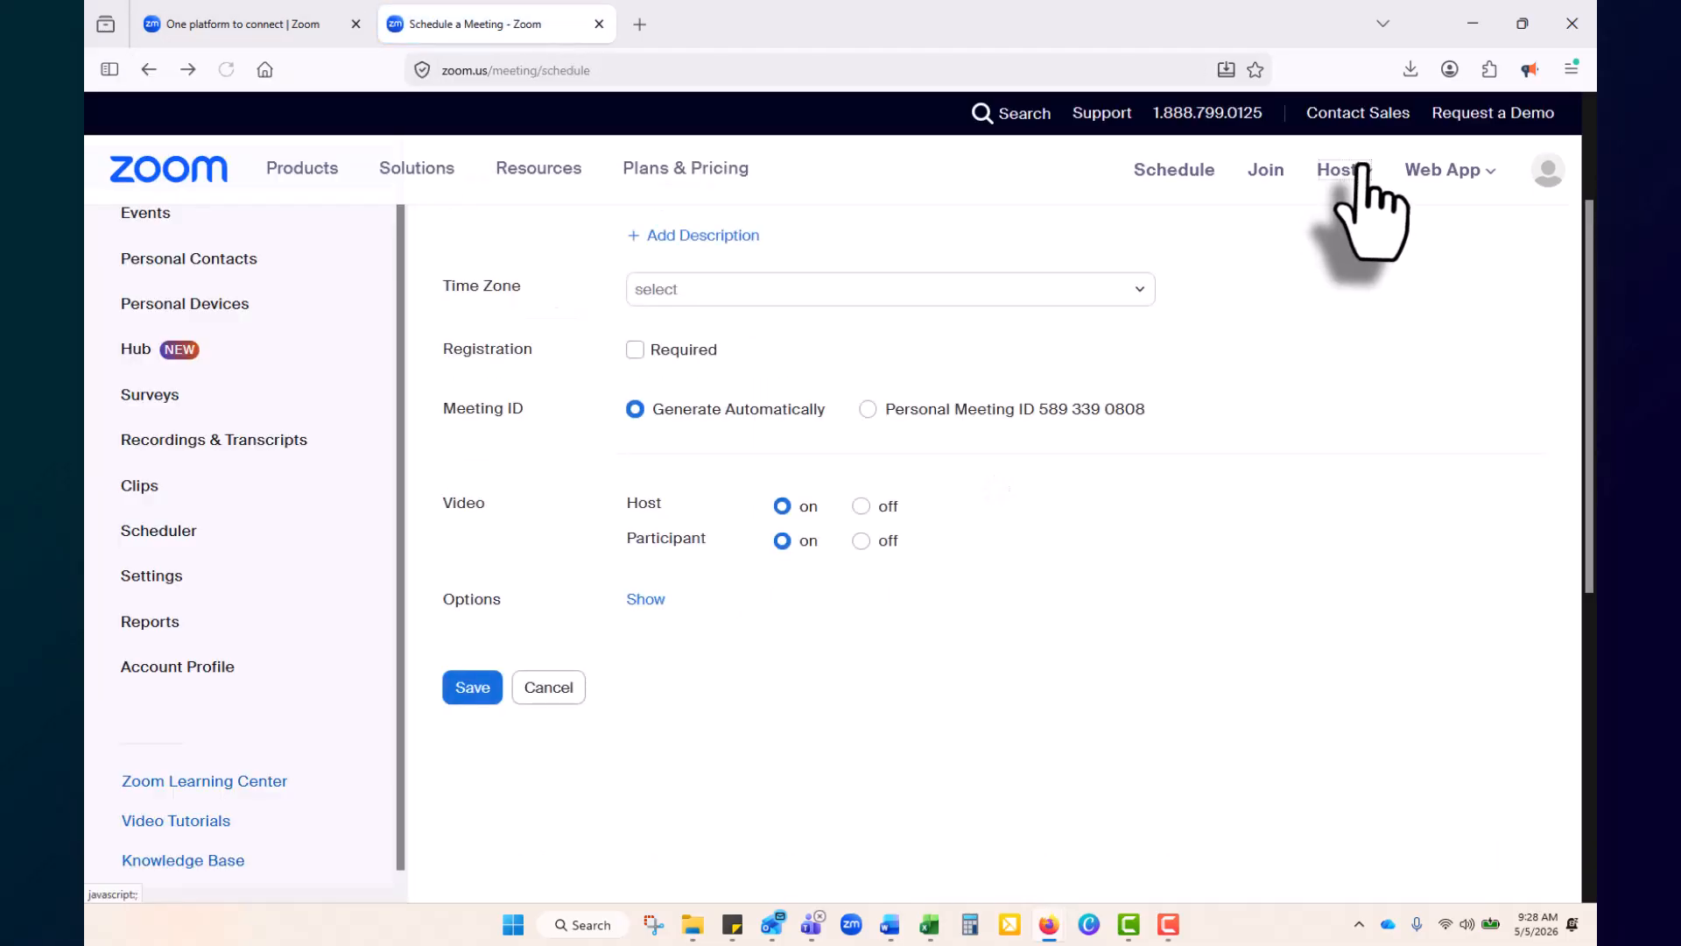
mouse_move(1353, 170)
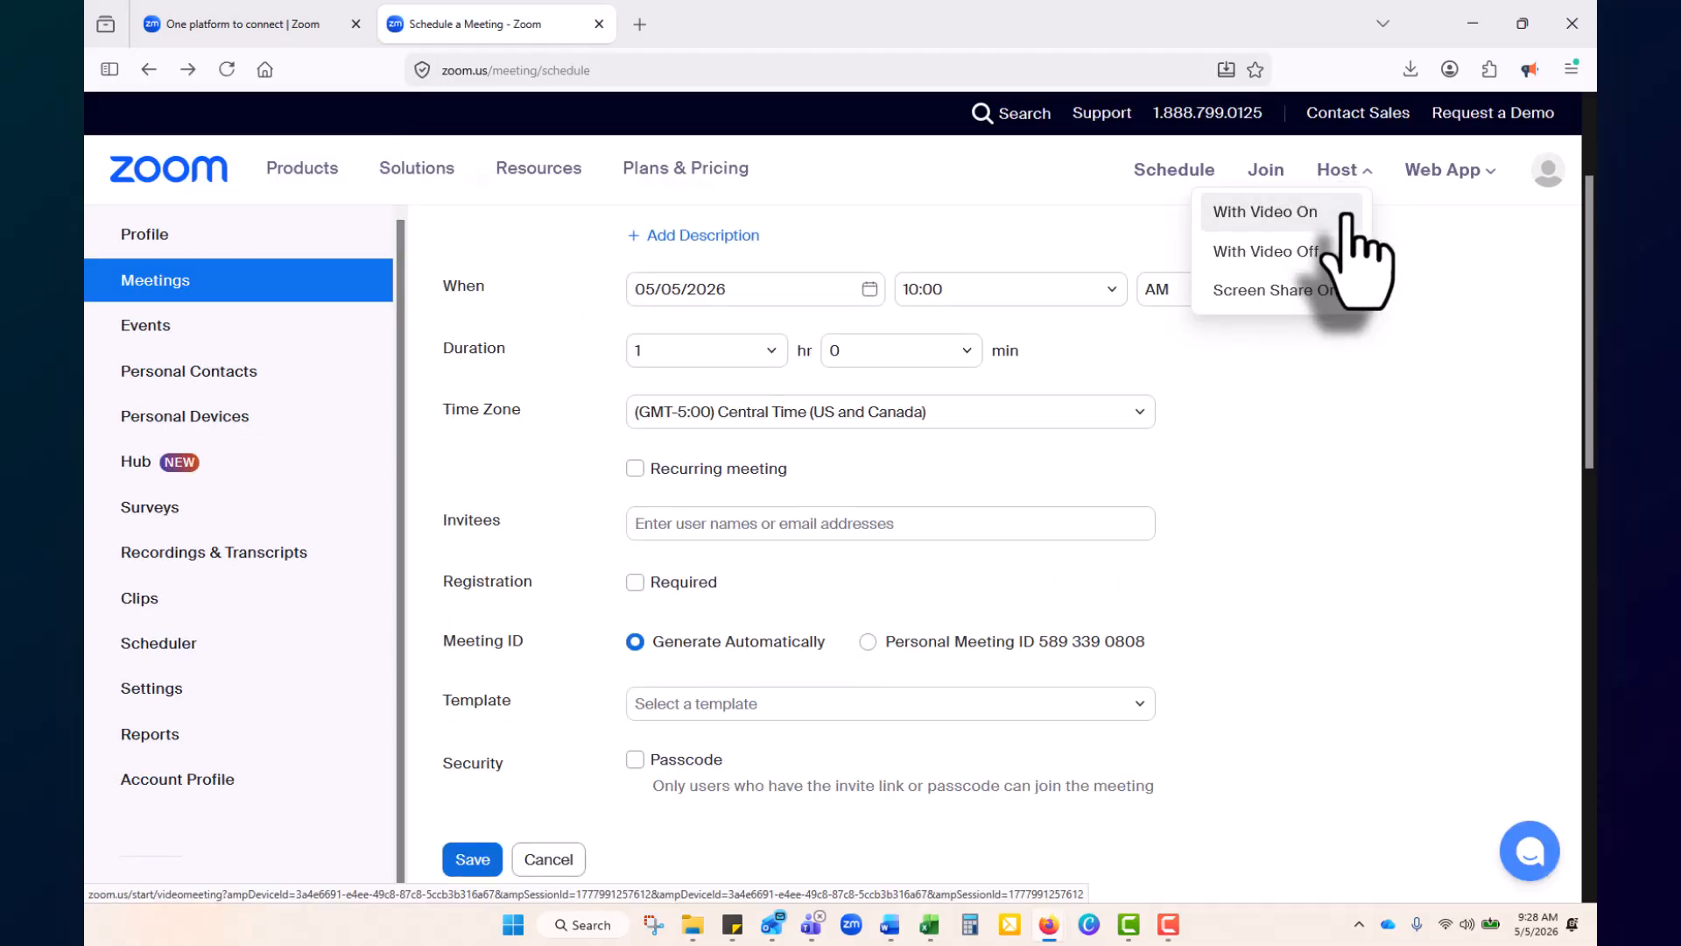
click(1339, 212)
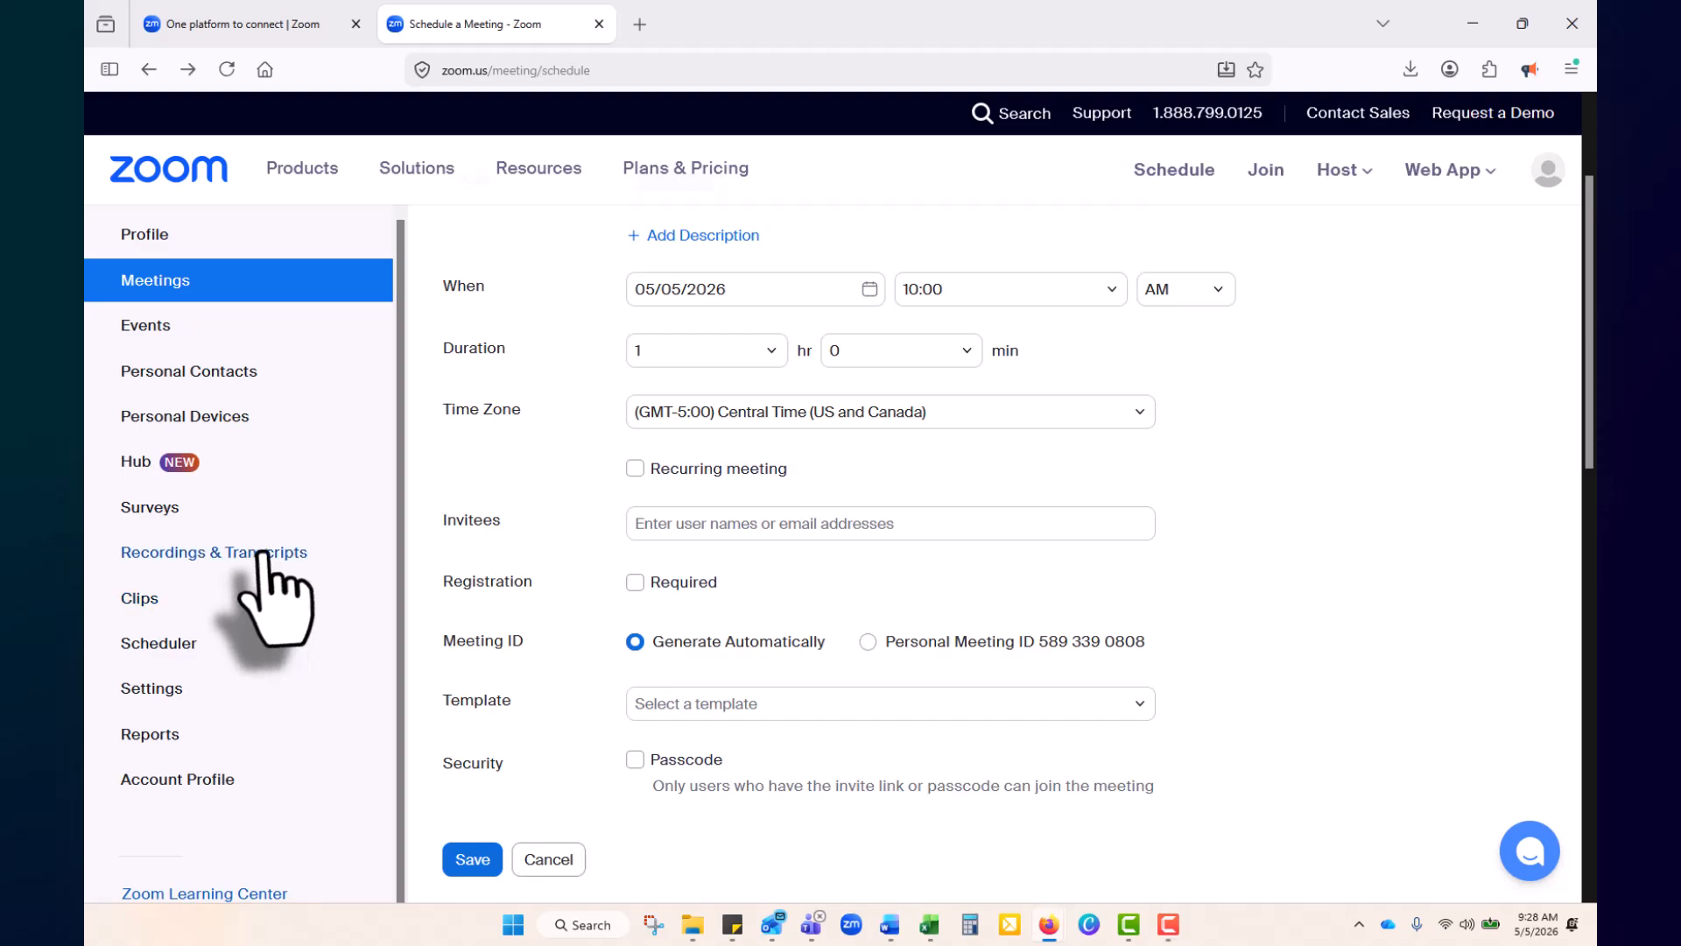
Show the Surveys page listing Untitled Poll 1 and Accessibility Workshop
click(213, 510)
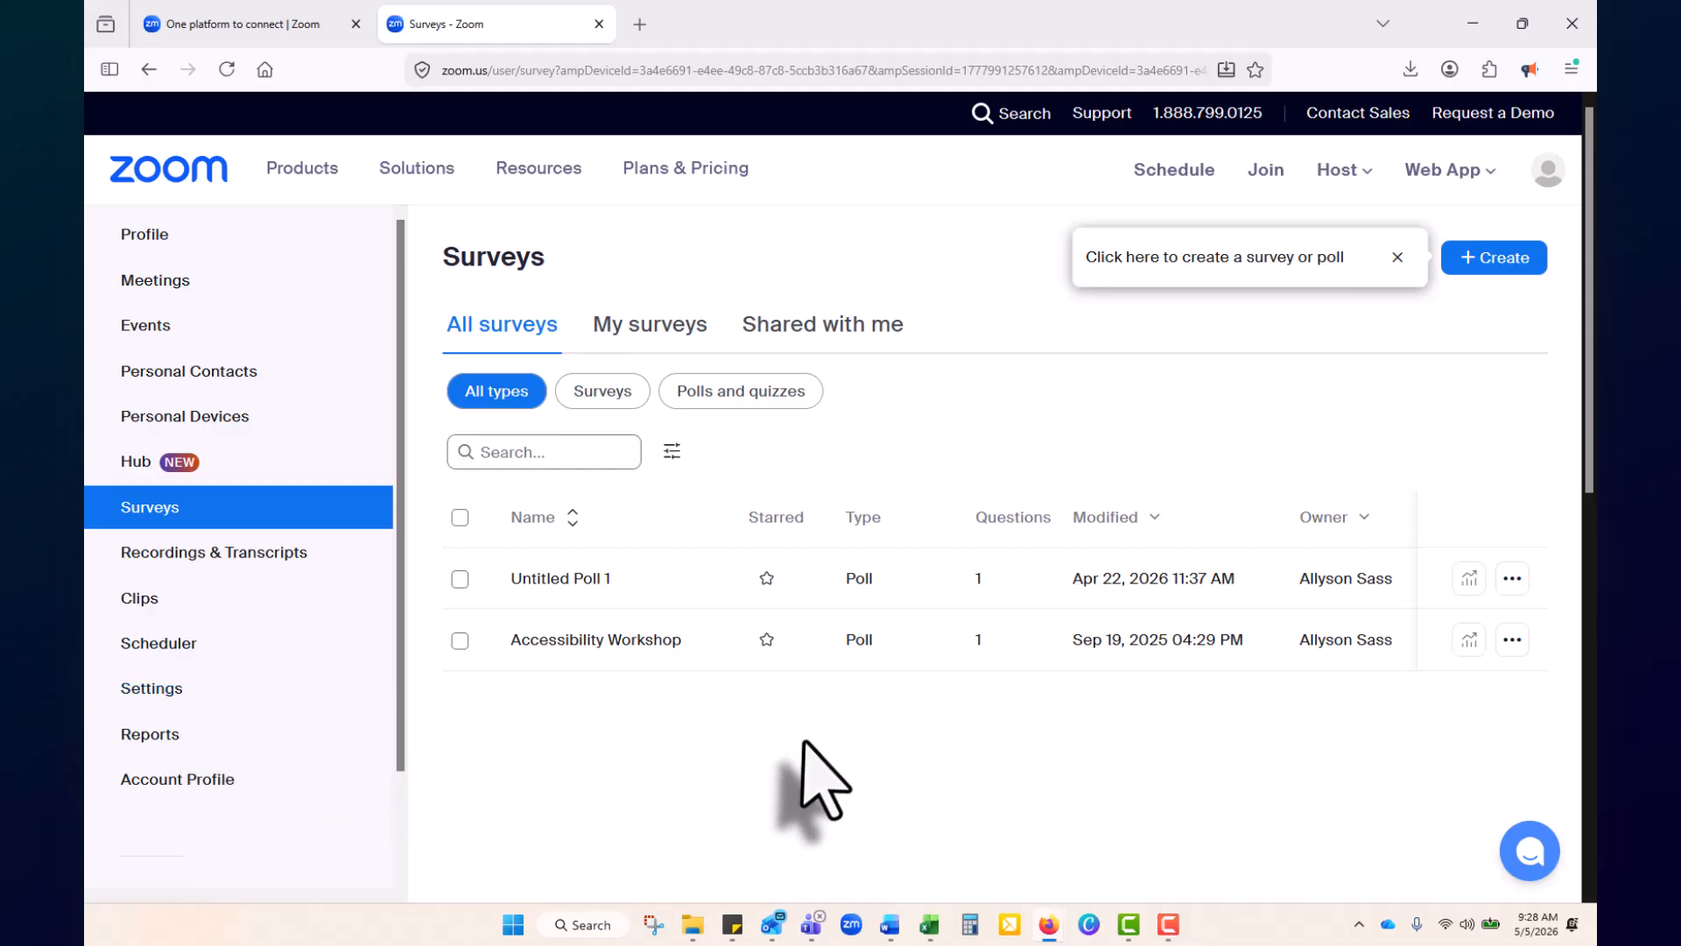
Bring up the Windows Start menu
click(515, 925)
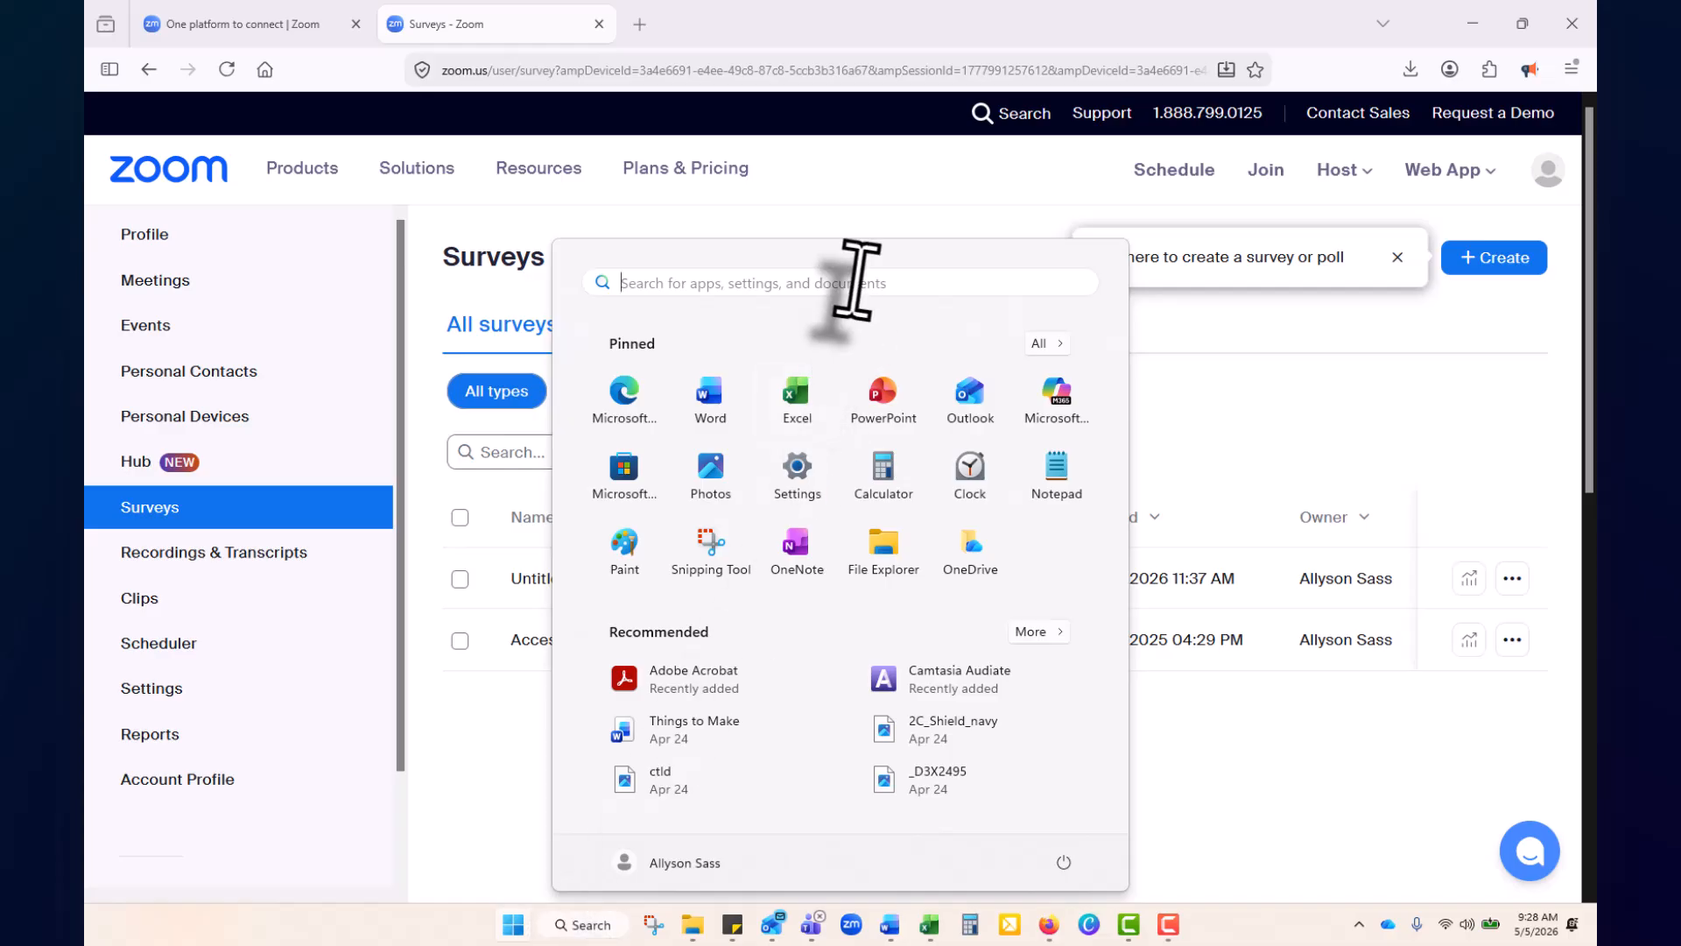
Search Start for 'zoom' and launch Zoom Workplace to its Home screen
click(857, 280)
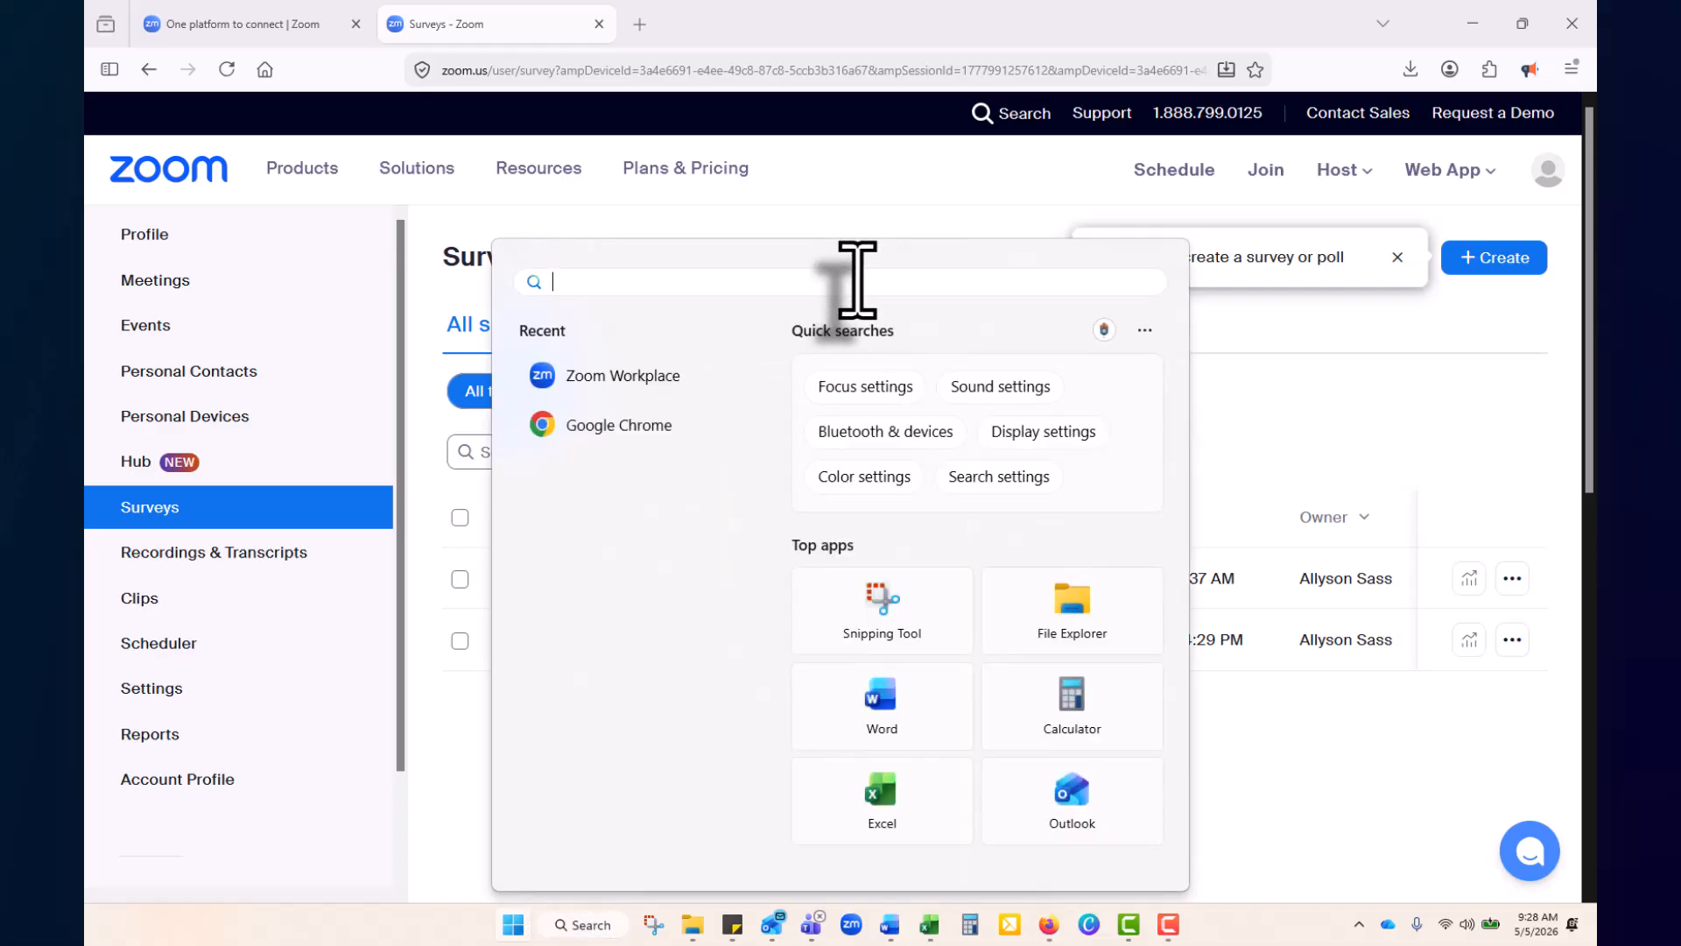
text(zoom)
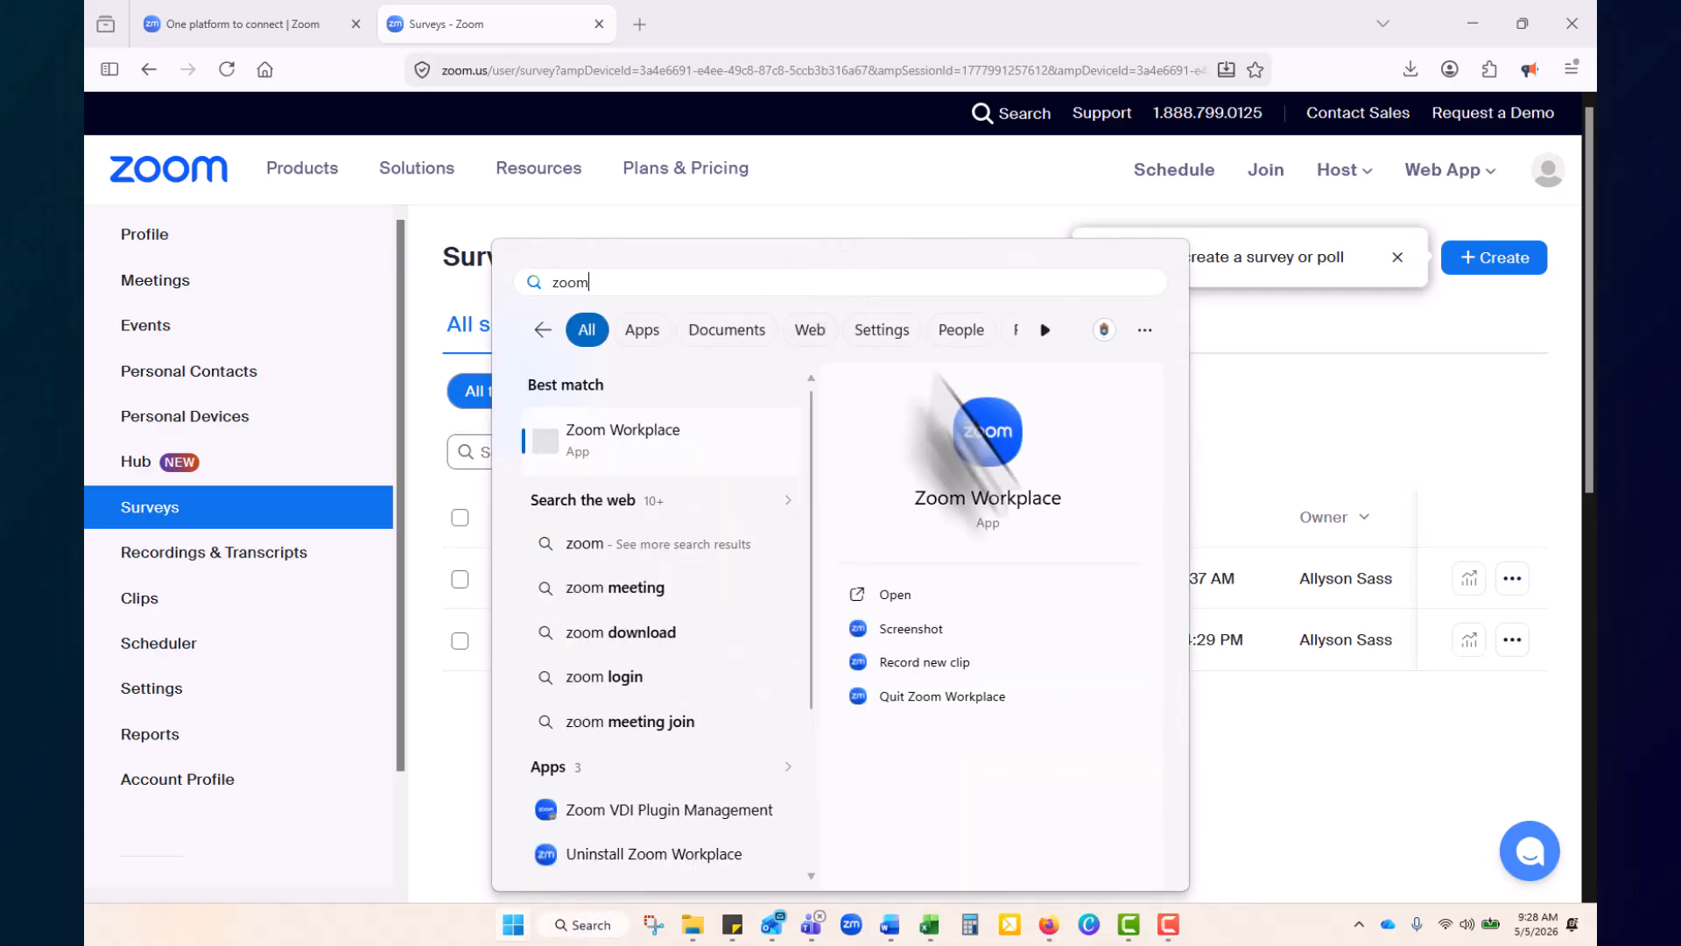
click(930, 602)
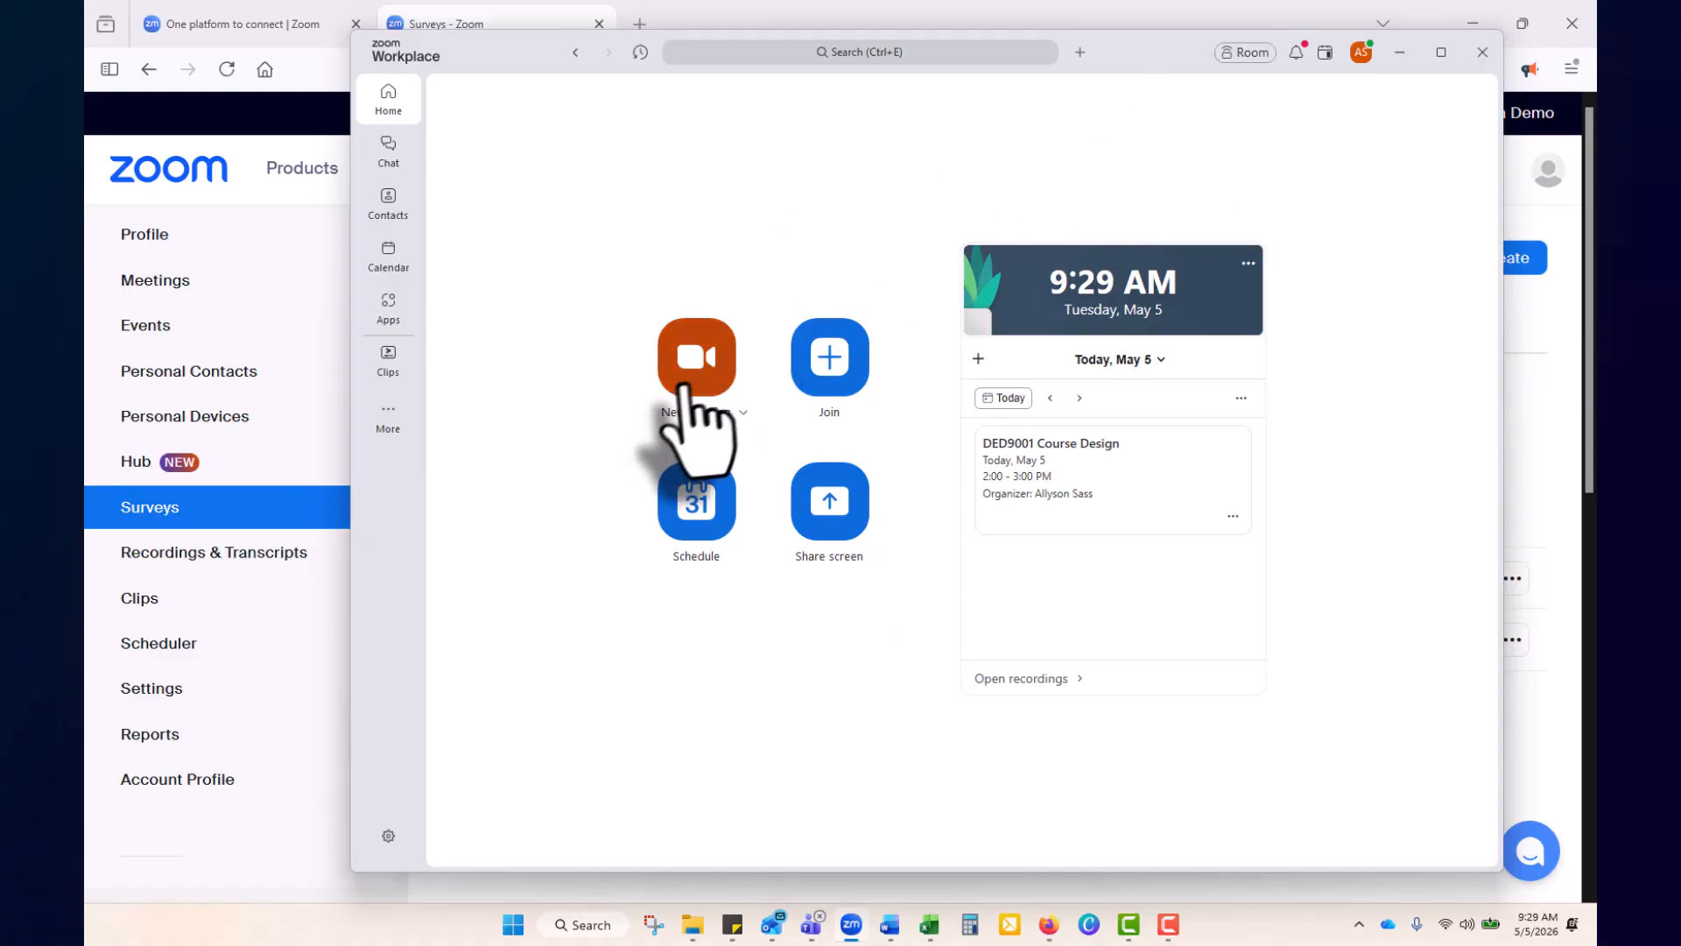
click(703, 365)
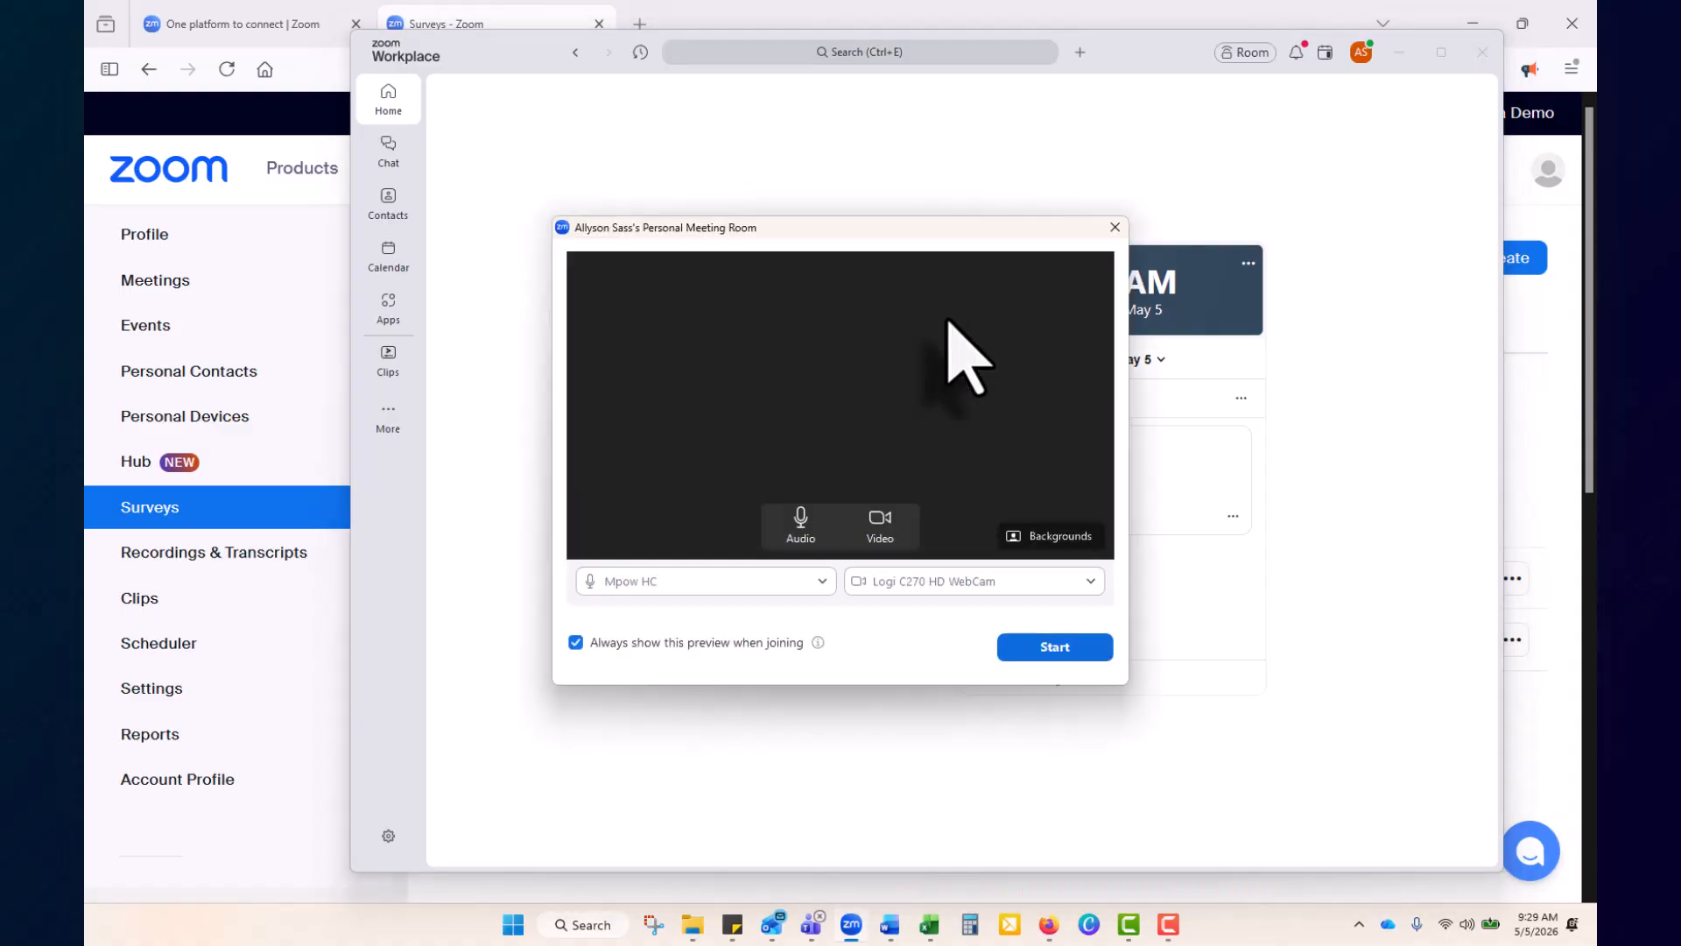
click(1114, 228)
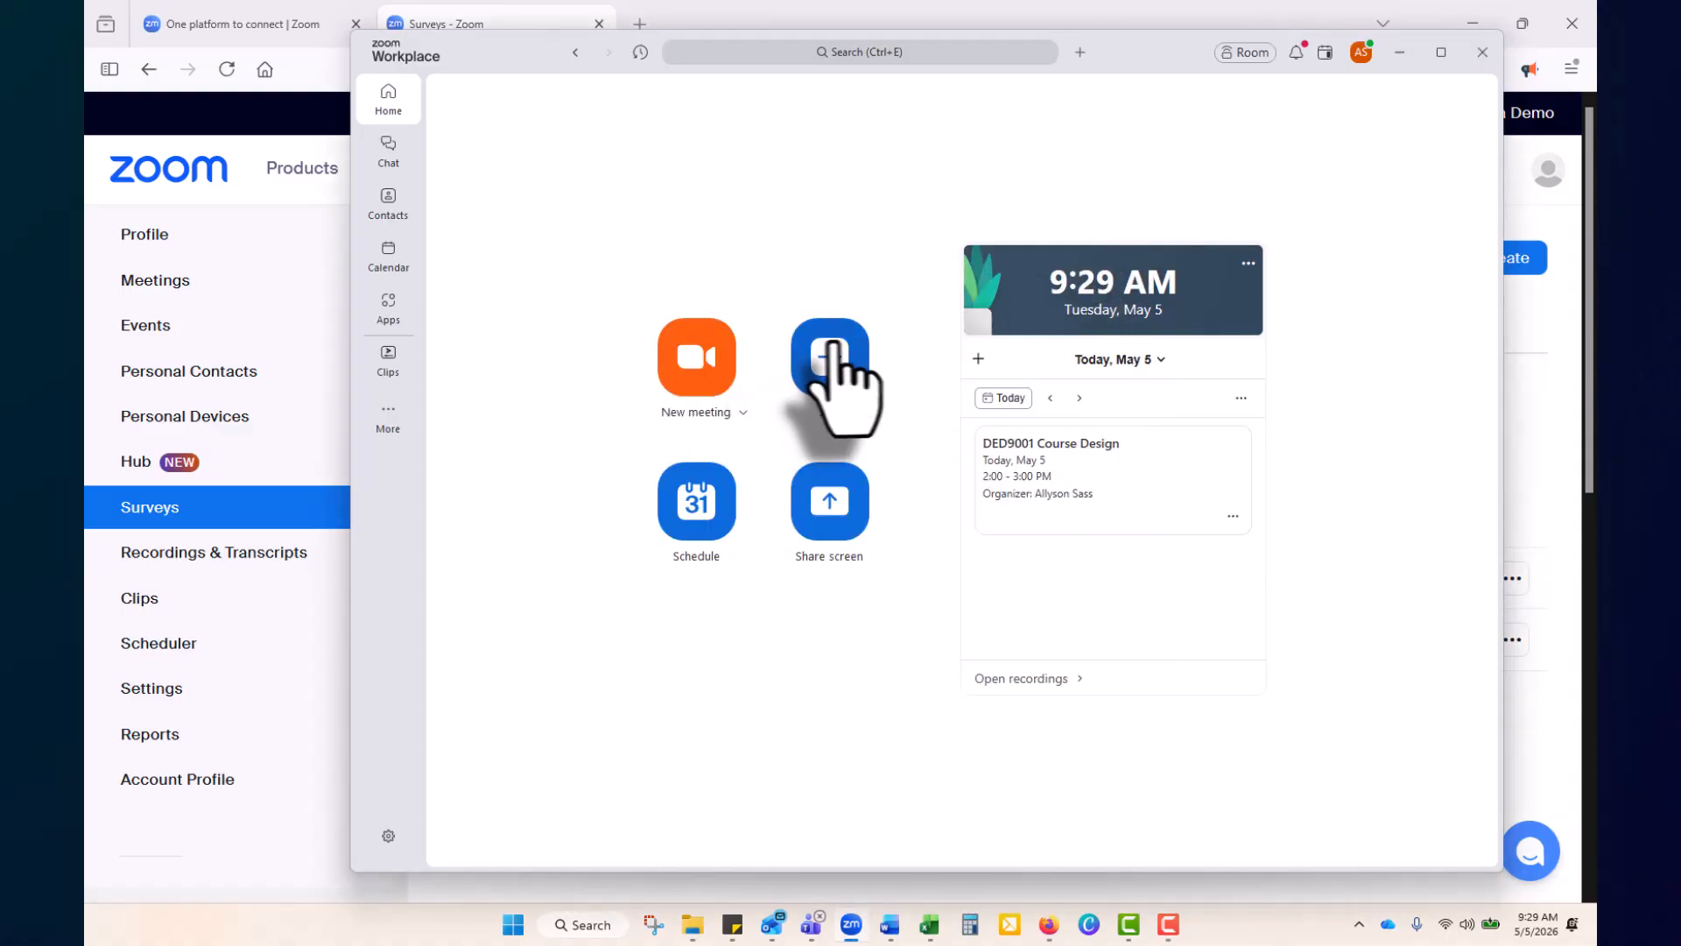
click(832, 353)
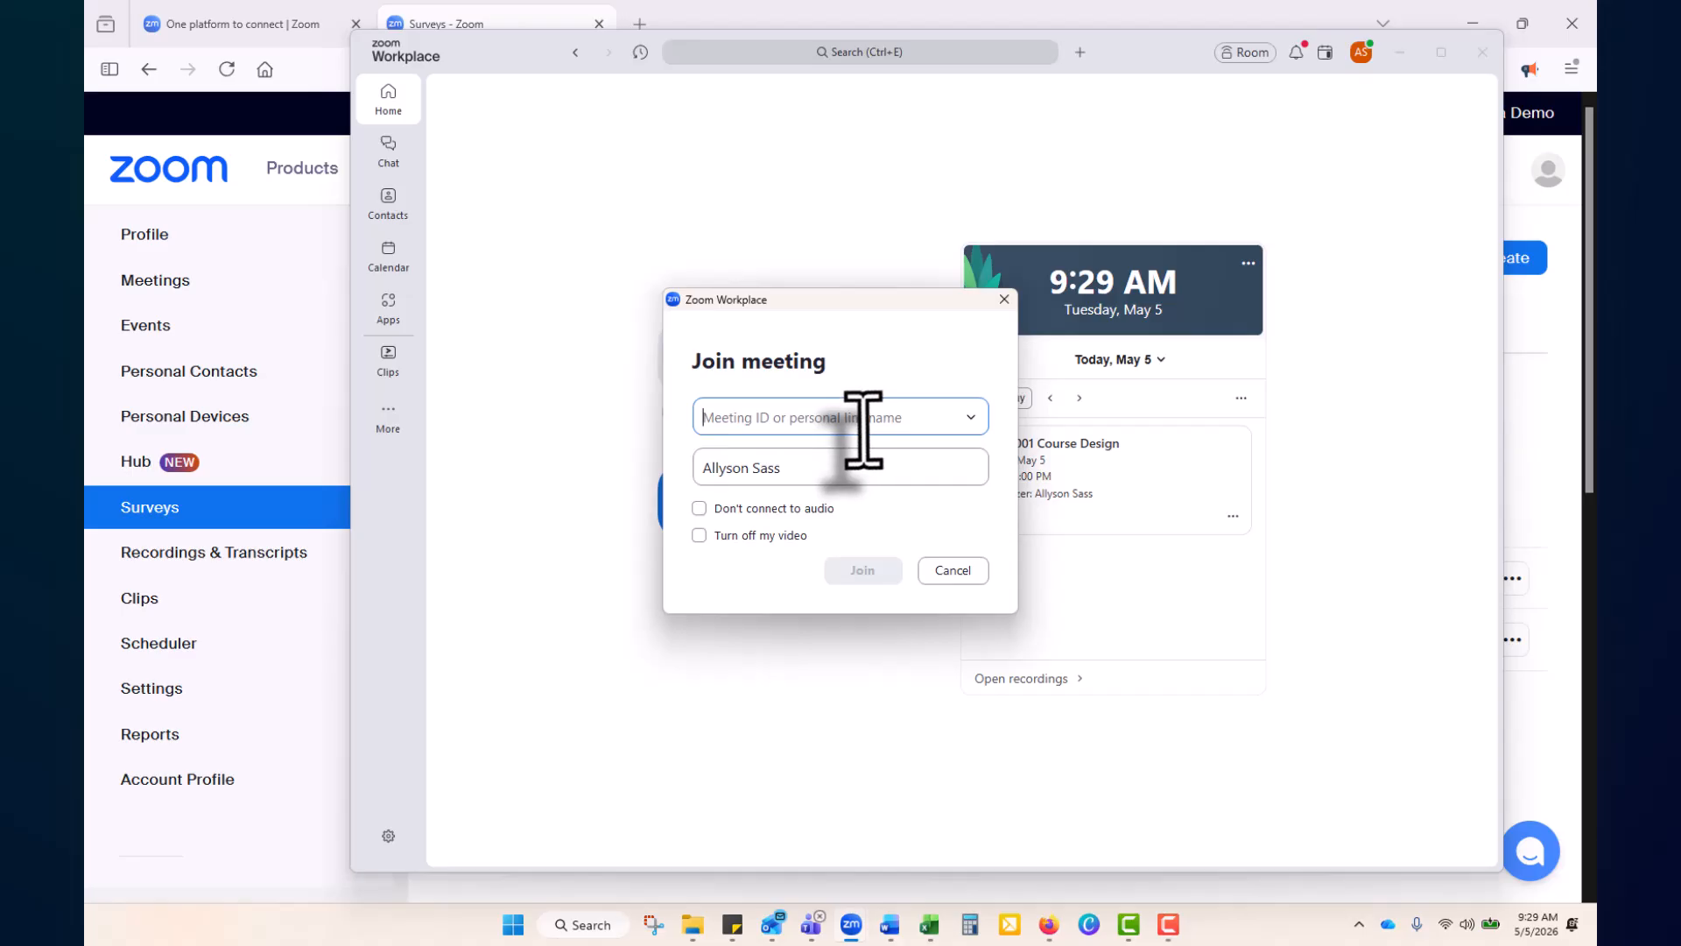
click(1004, 299)
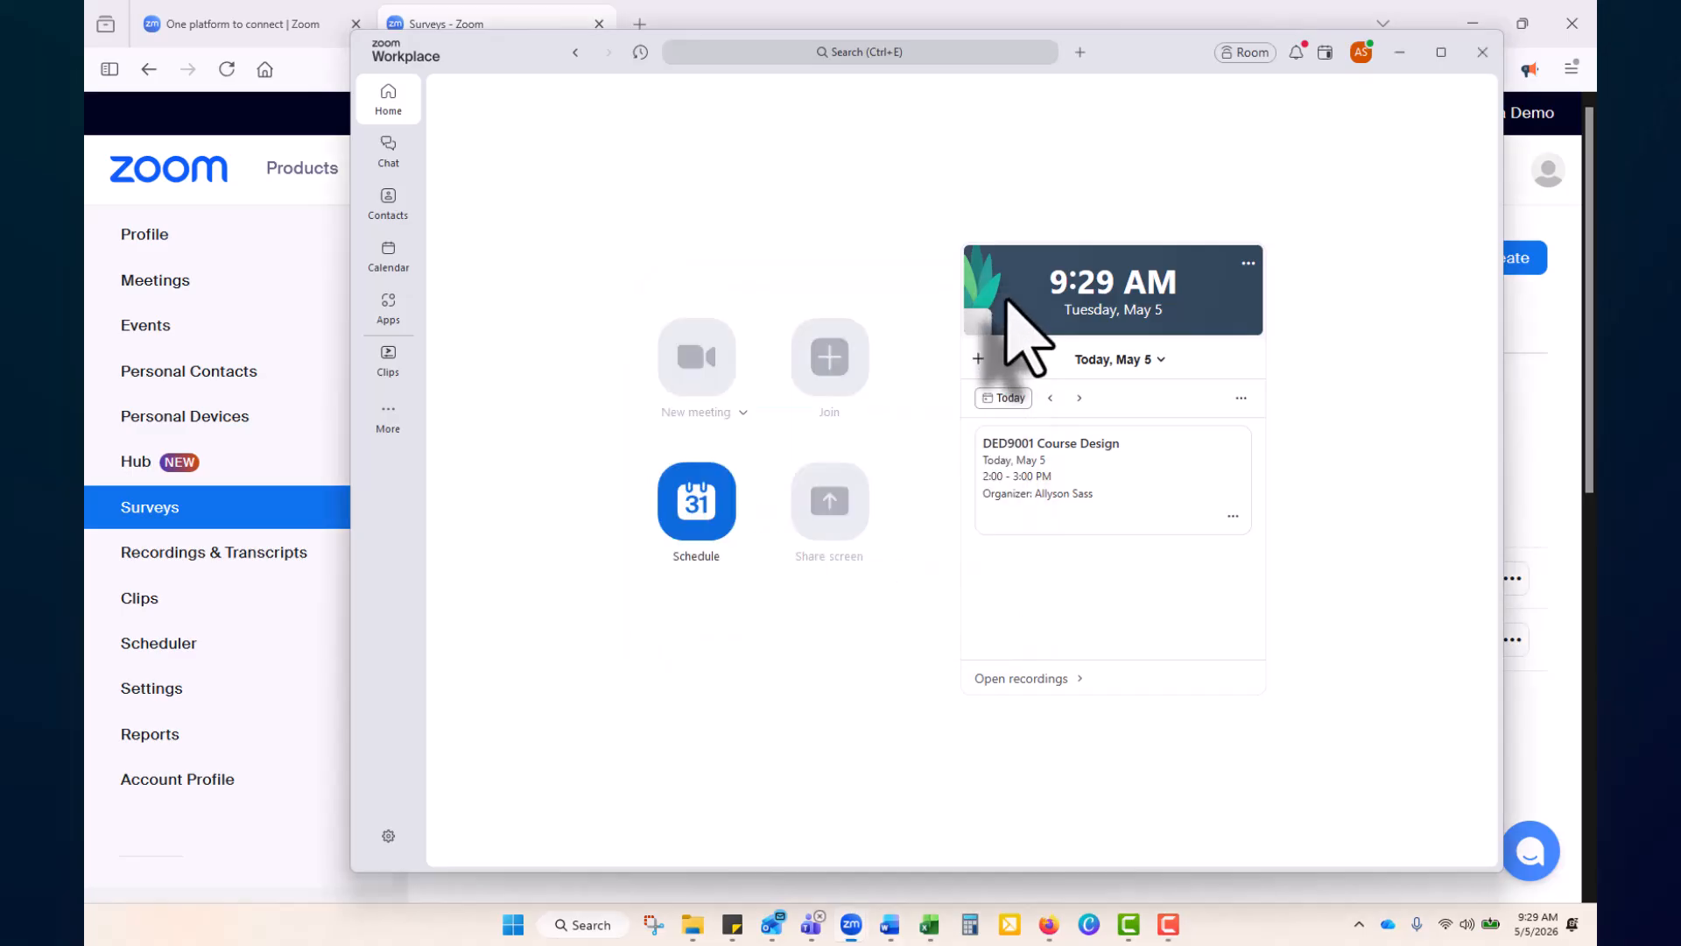
click(691, 521)
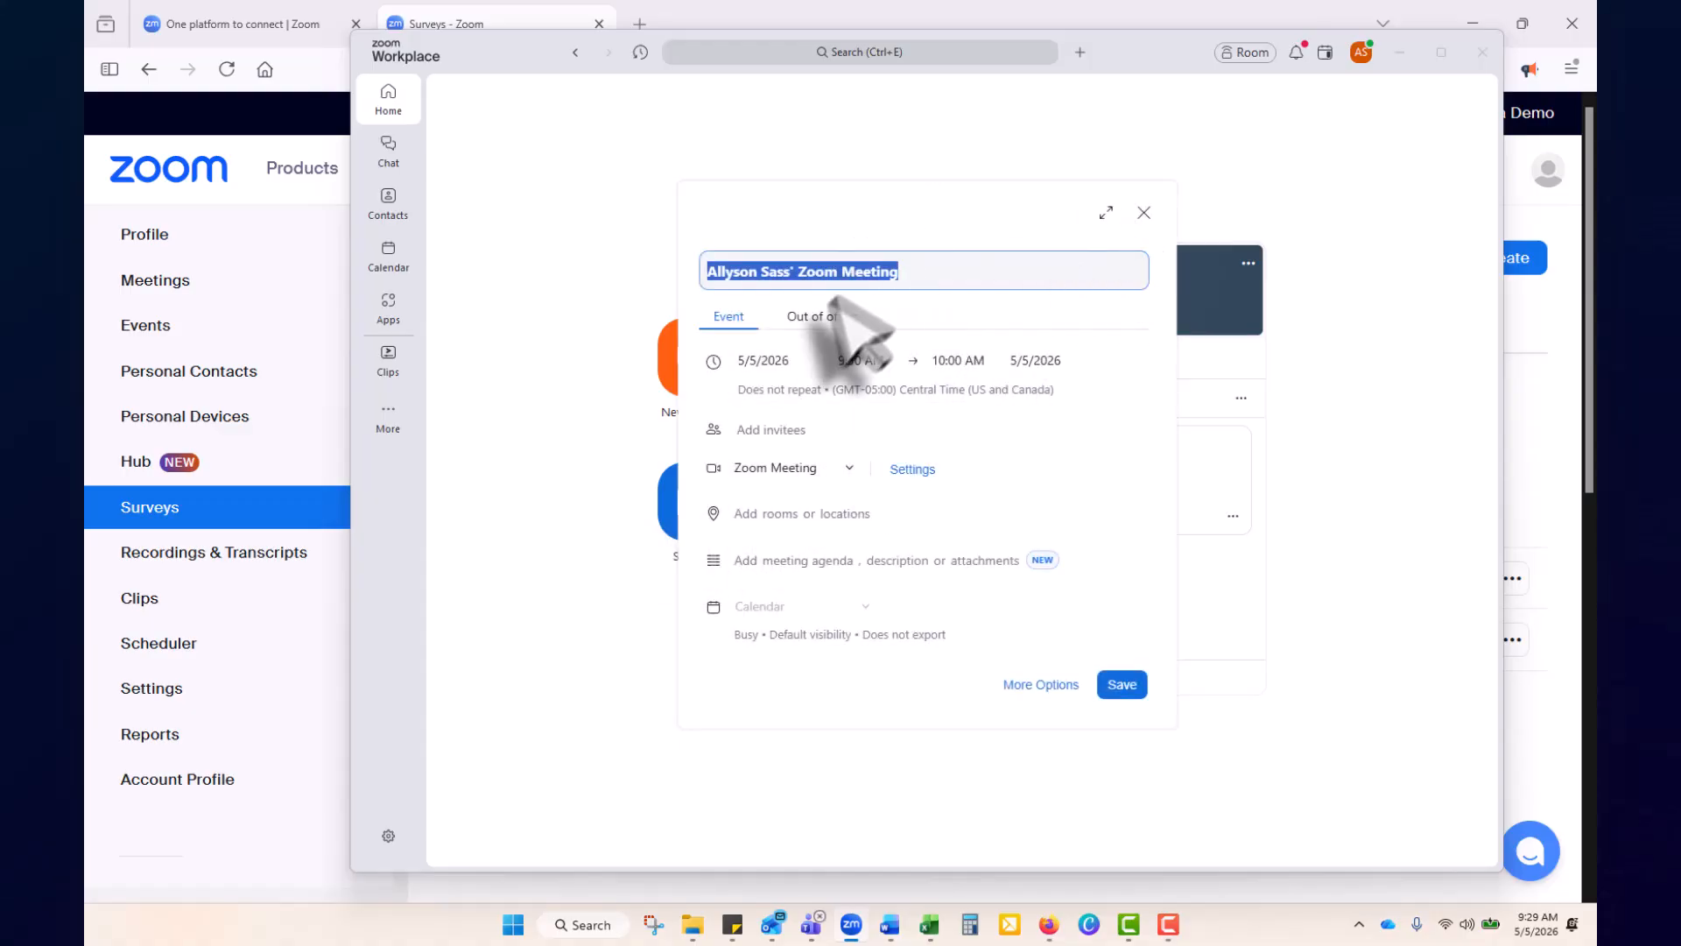
click(1142, 212)
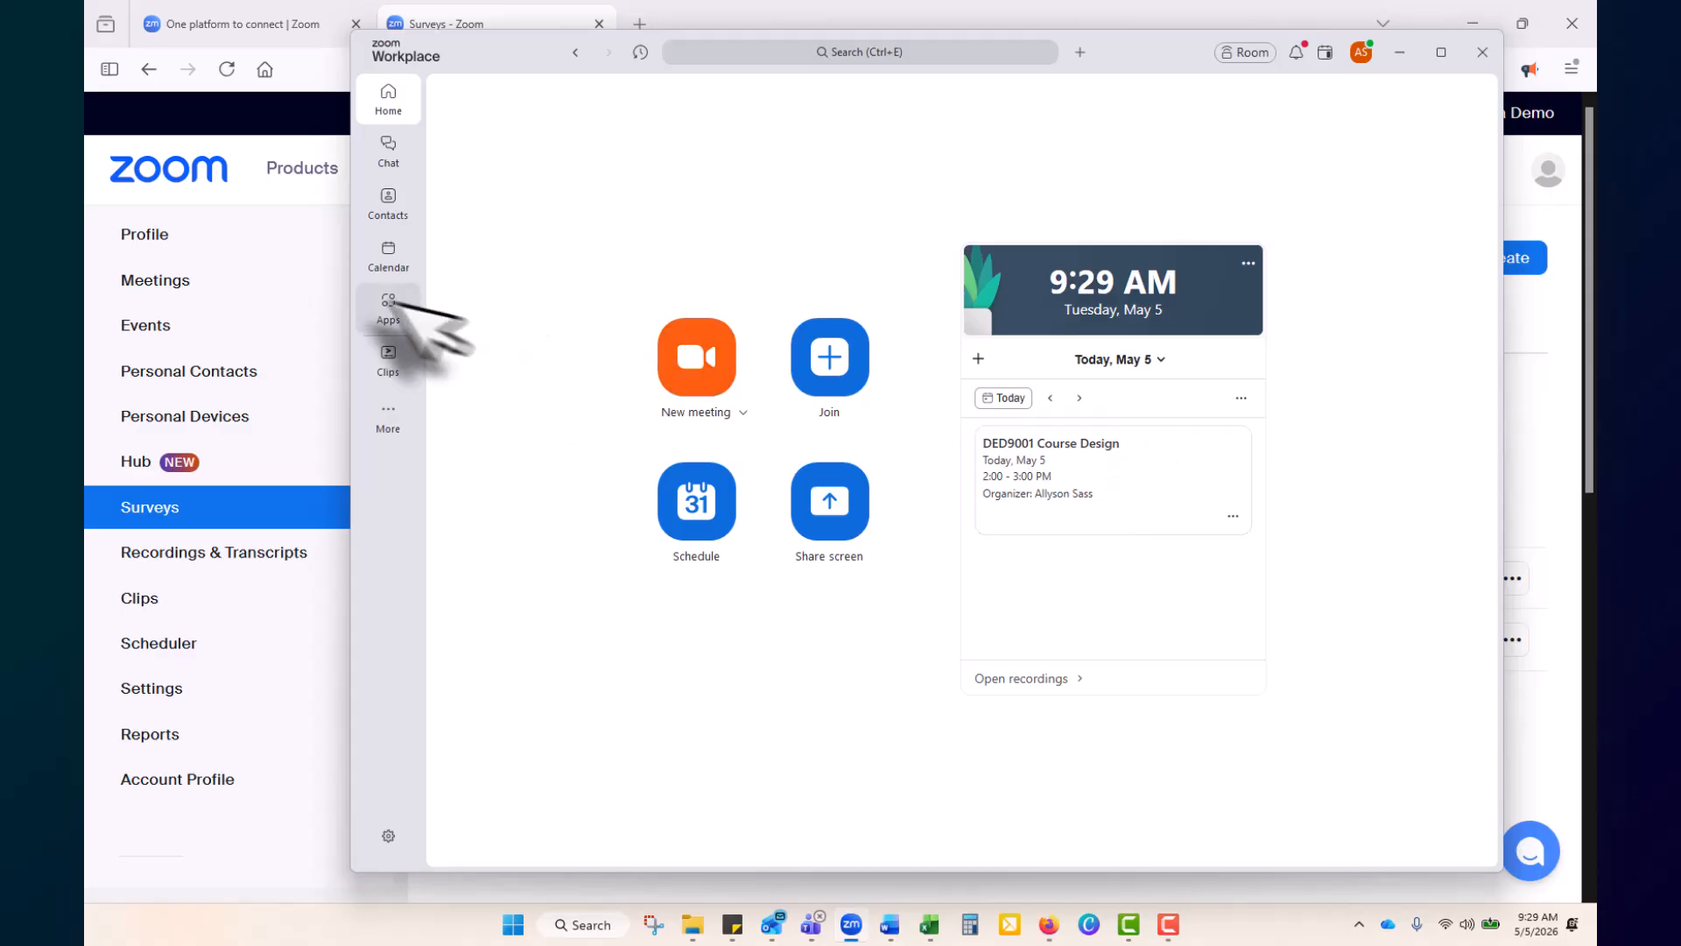
click(390, 267)
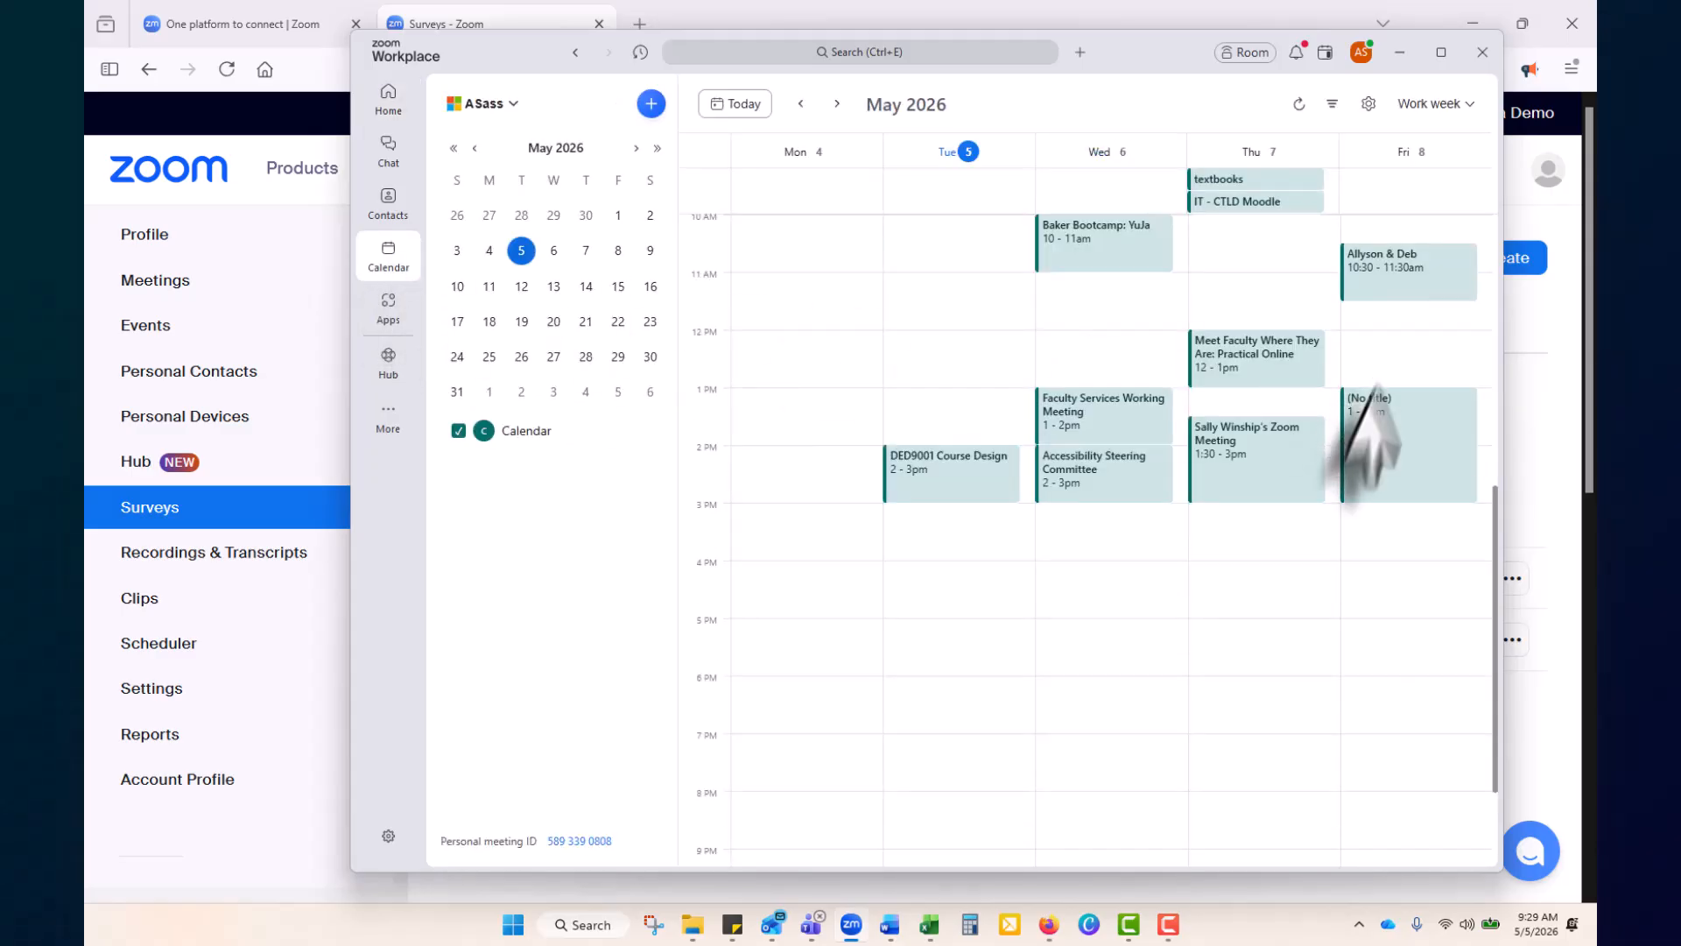
scroll(1276, 544, up, 3)
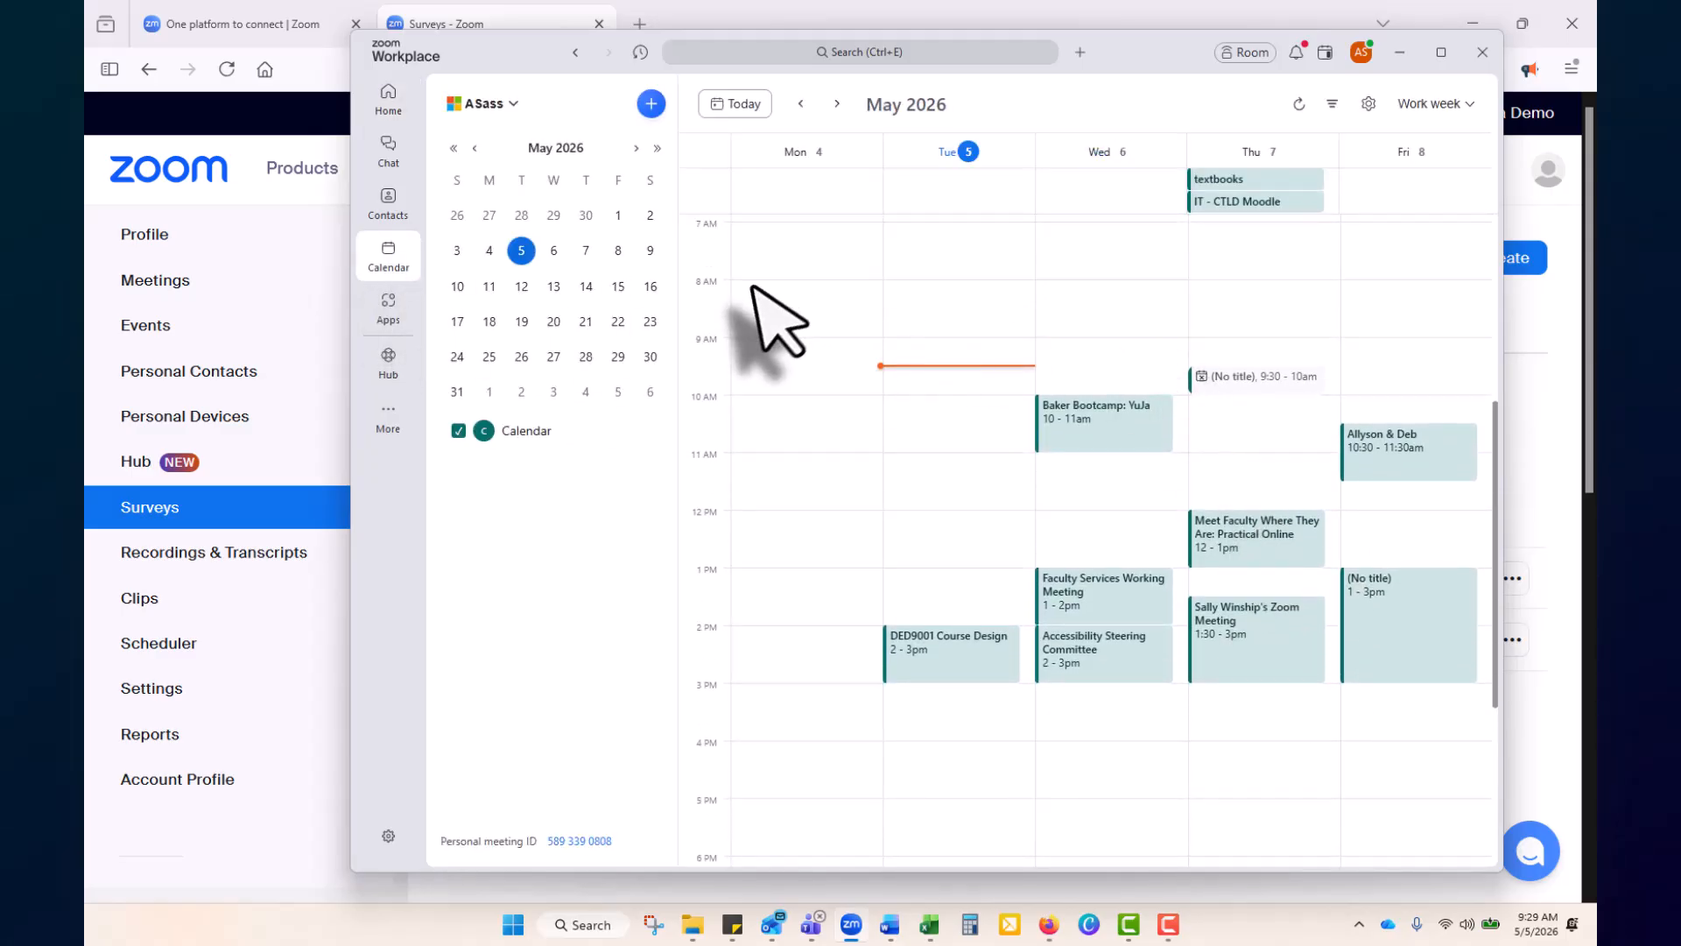
click(388, 98)
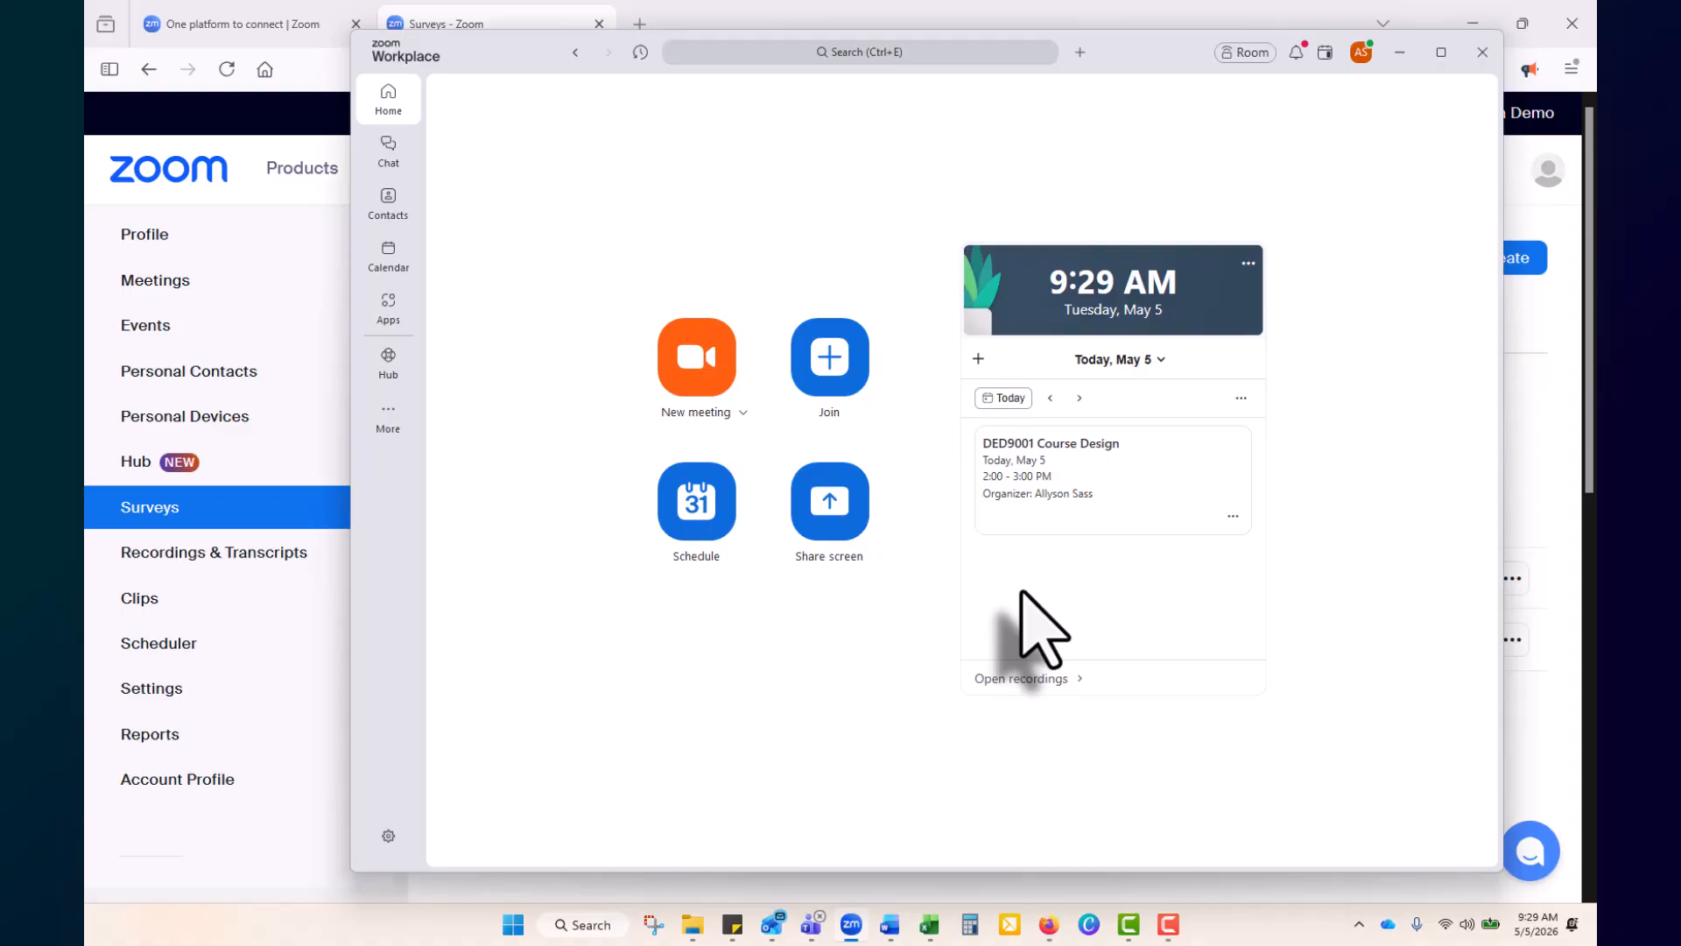
click(388, 359)
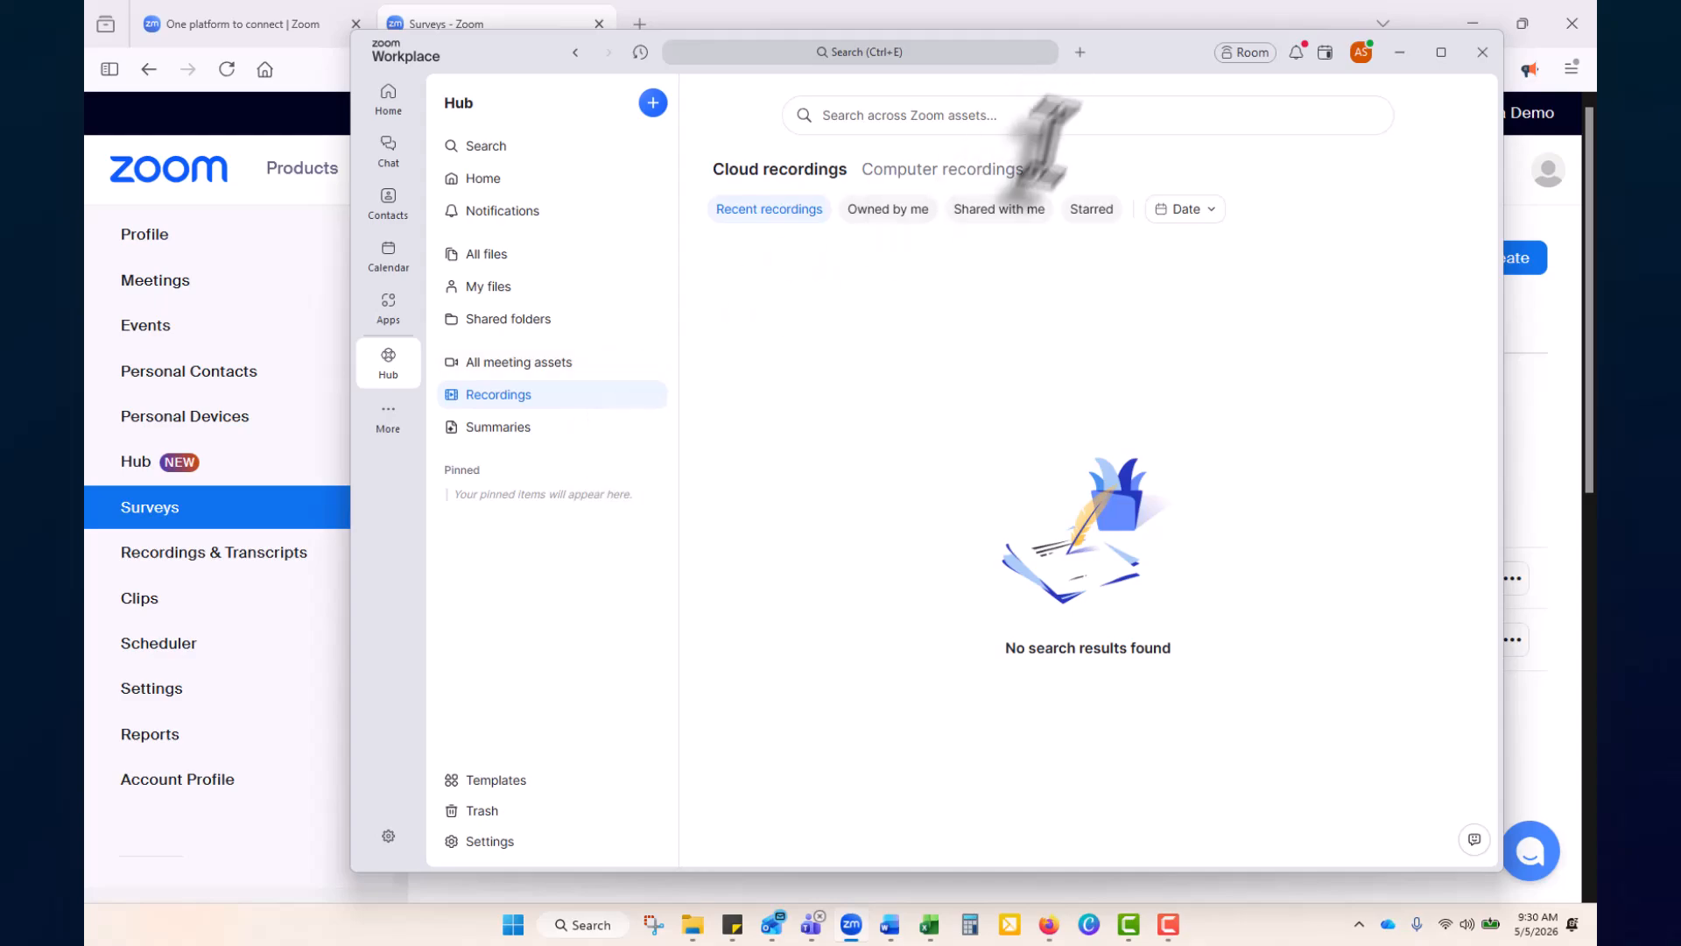
click(974, 168)
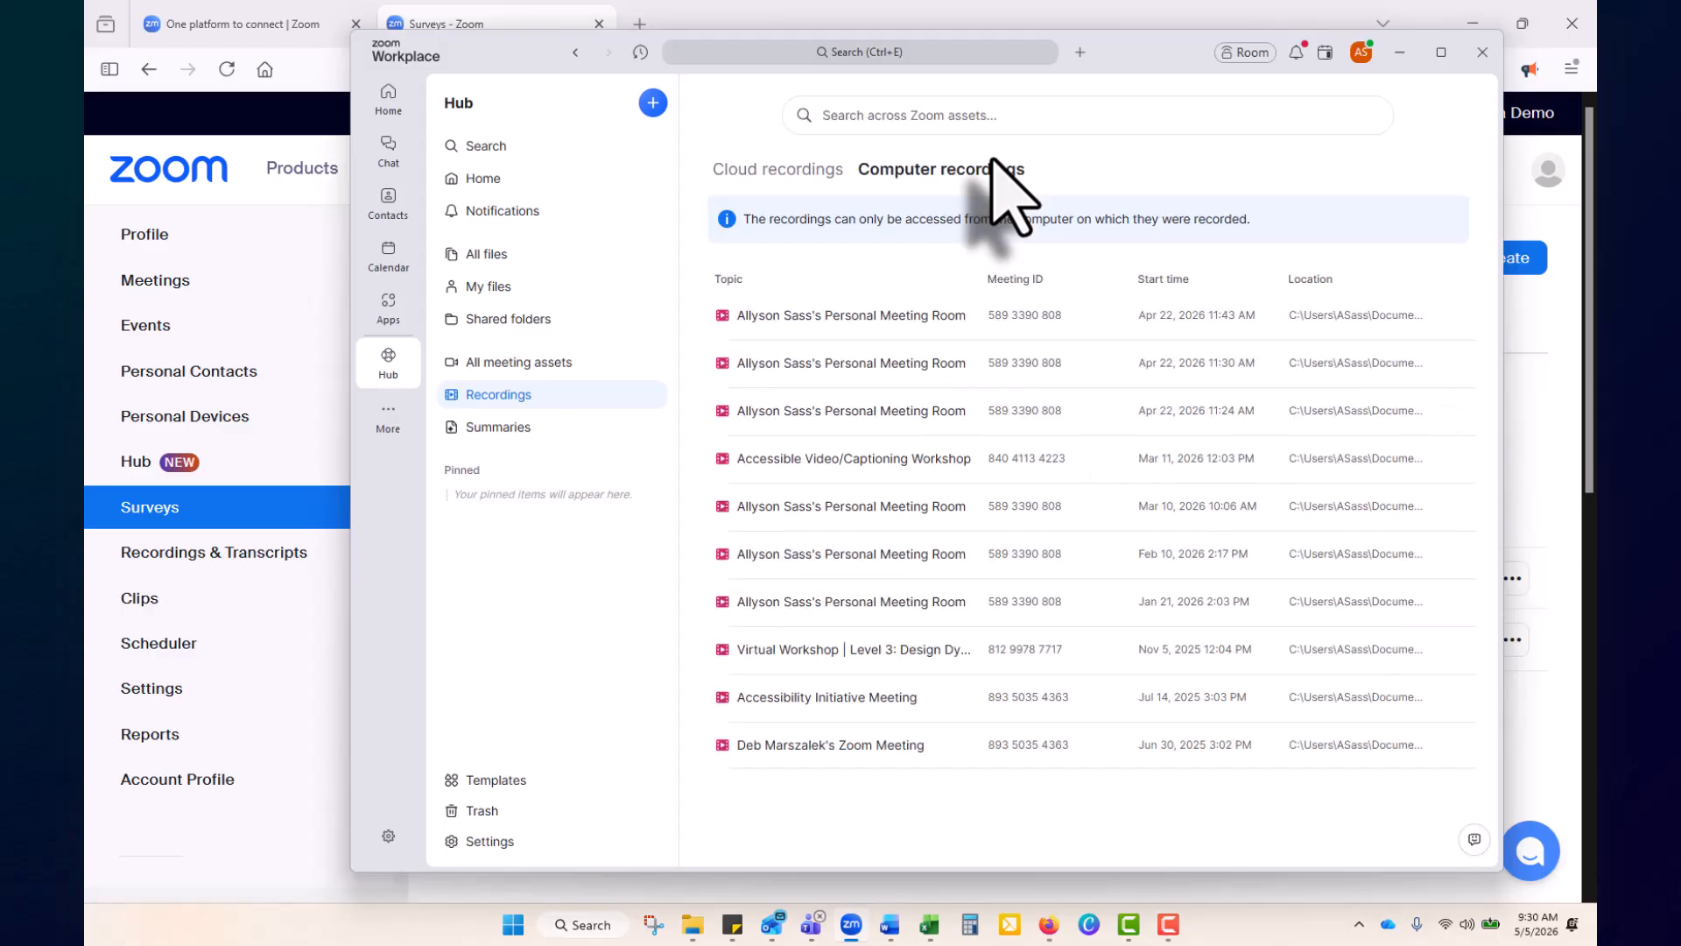
click(778, 169)
click(388, 98)
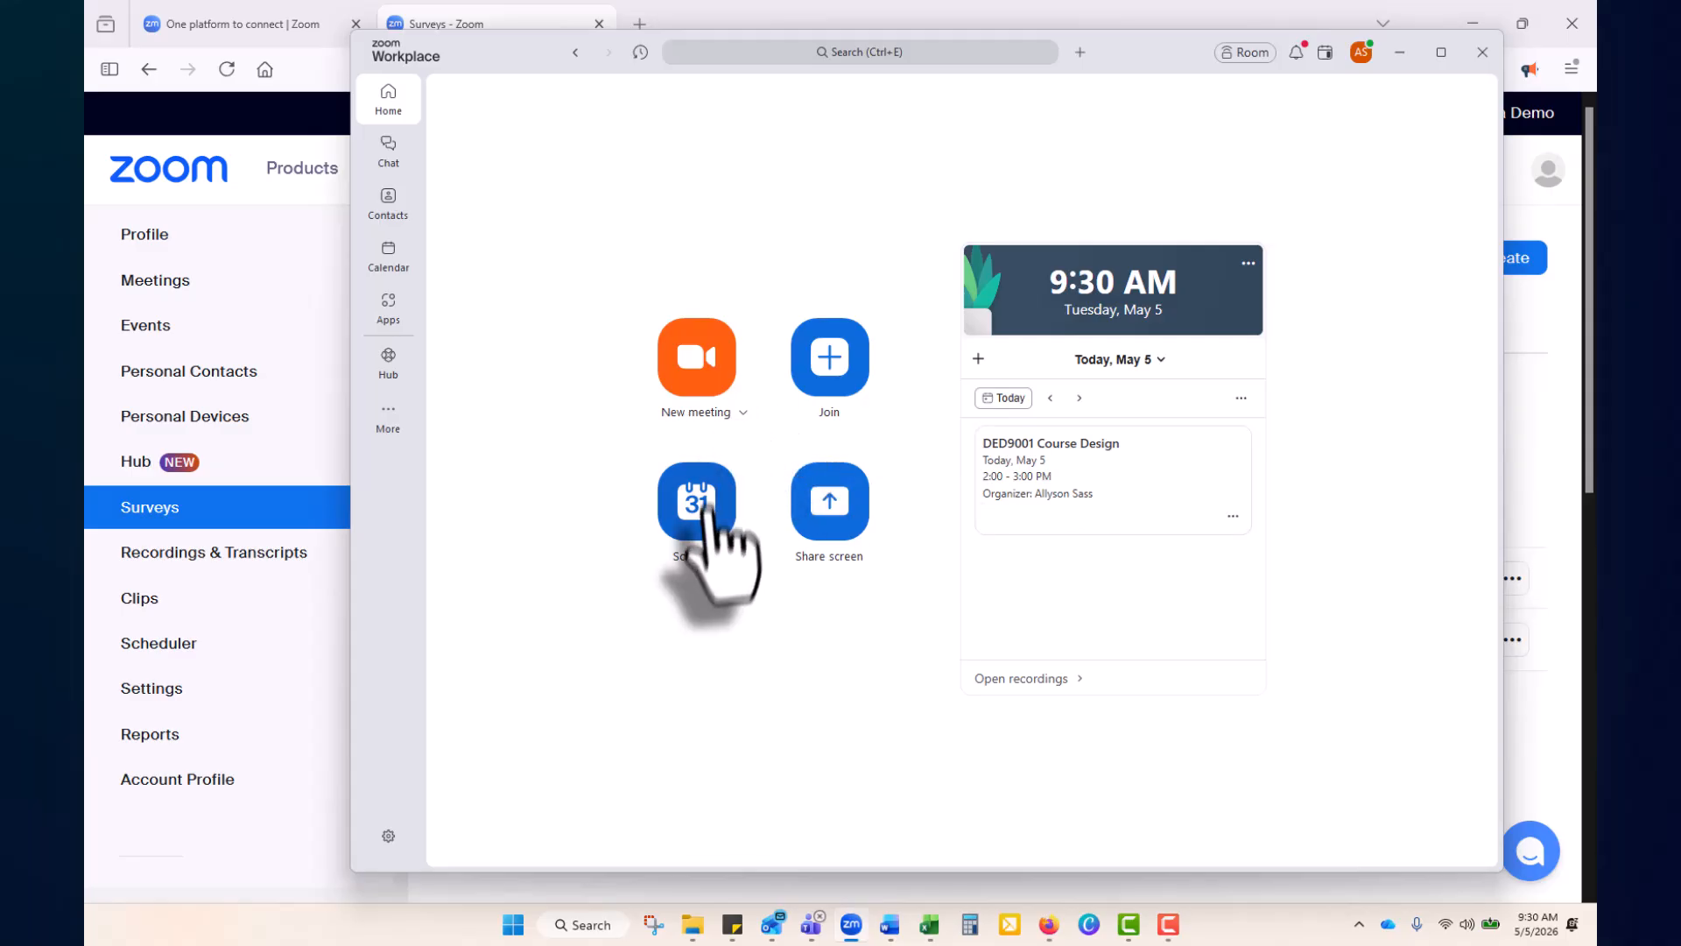
Begin a new meeting with video turned off and the microphone muted in the preview
click(705, 350)
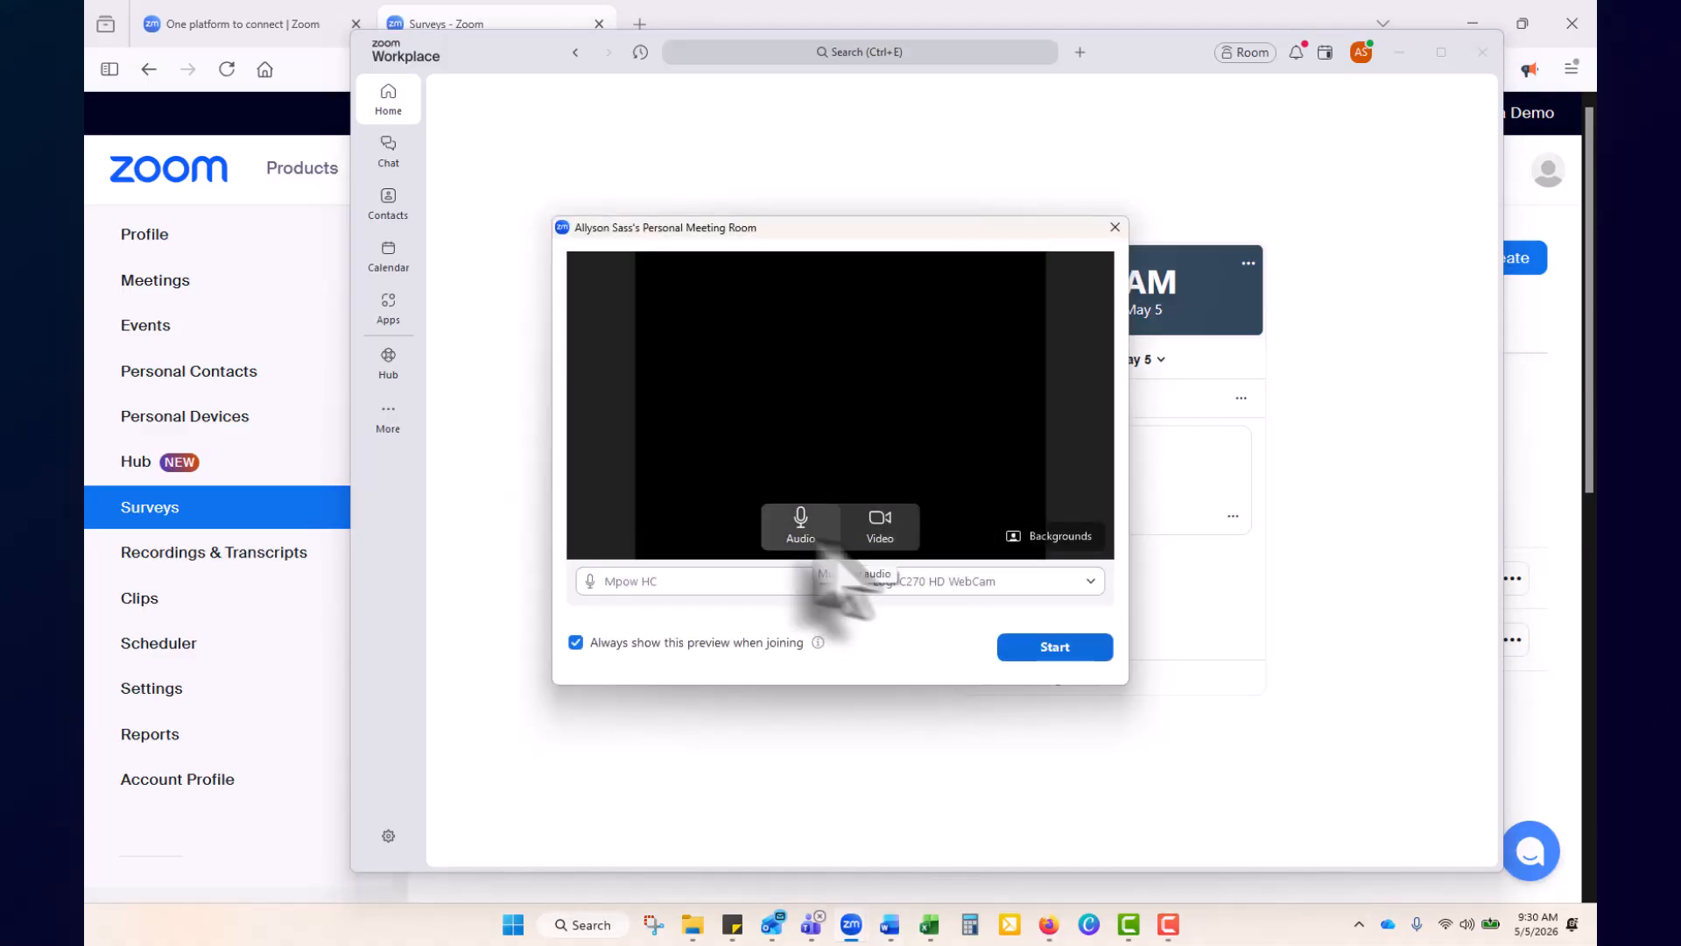
click(880, 525)
click(799, 528)
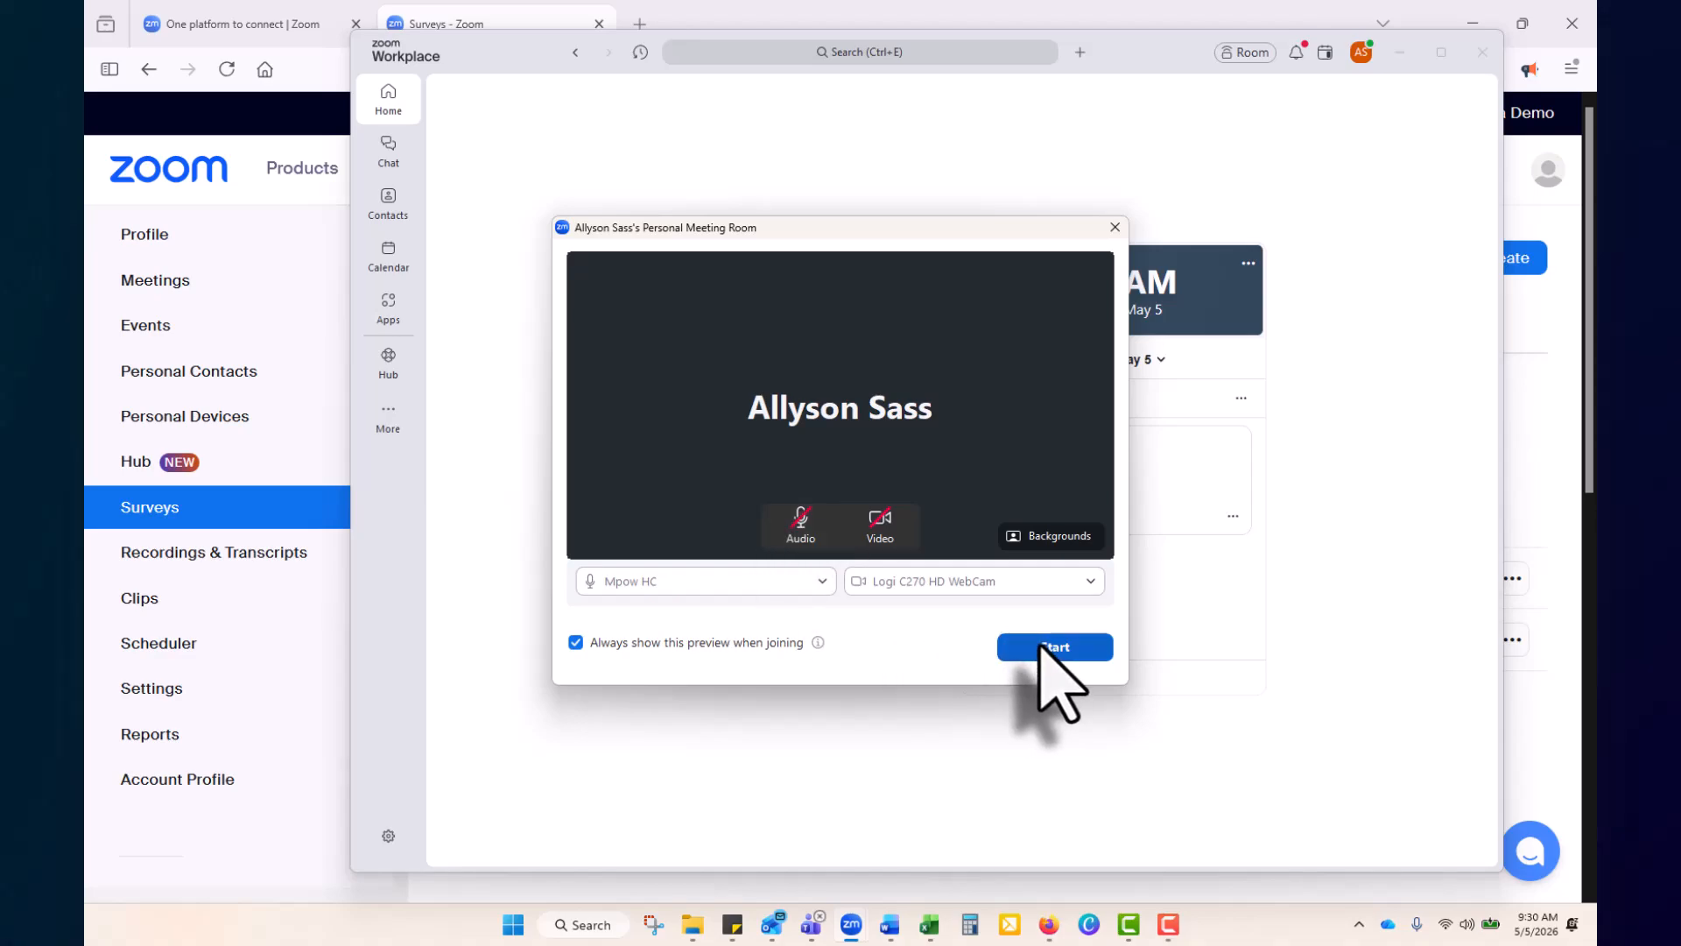
Review the audio and camera devices, enable Blur my background, and start the meeting
click(756, 582)
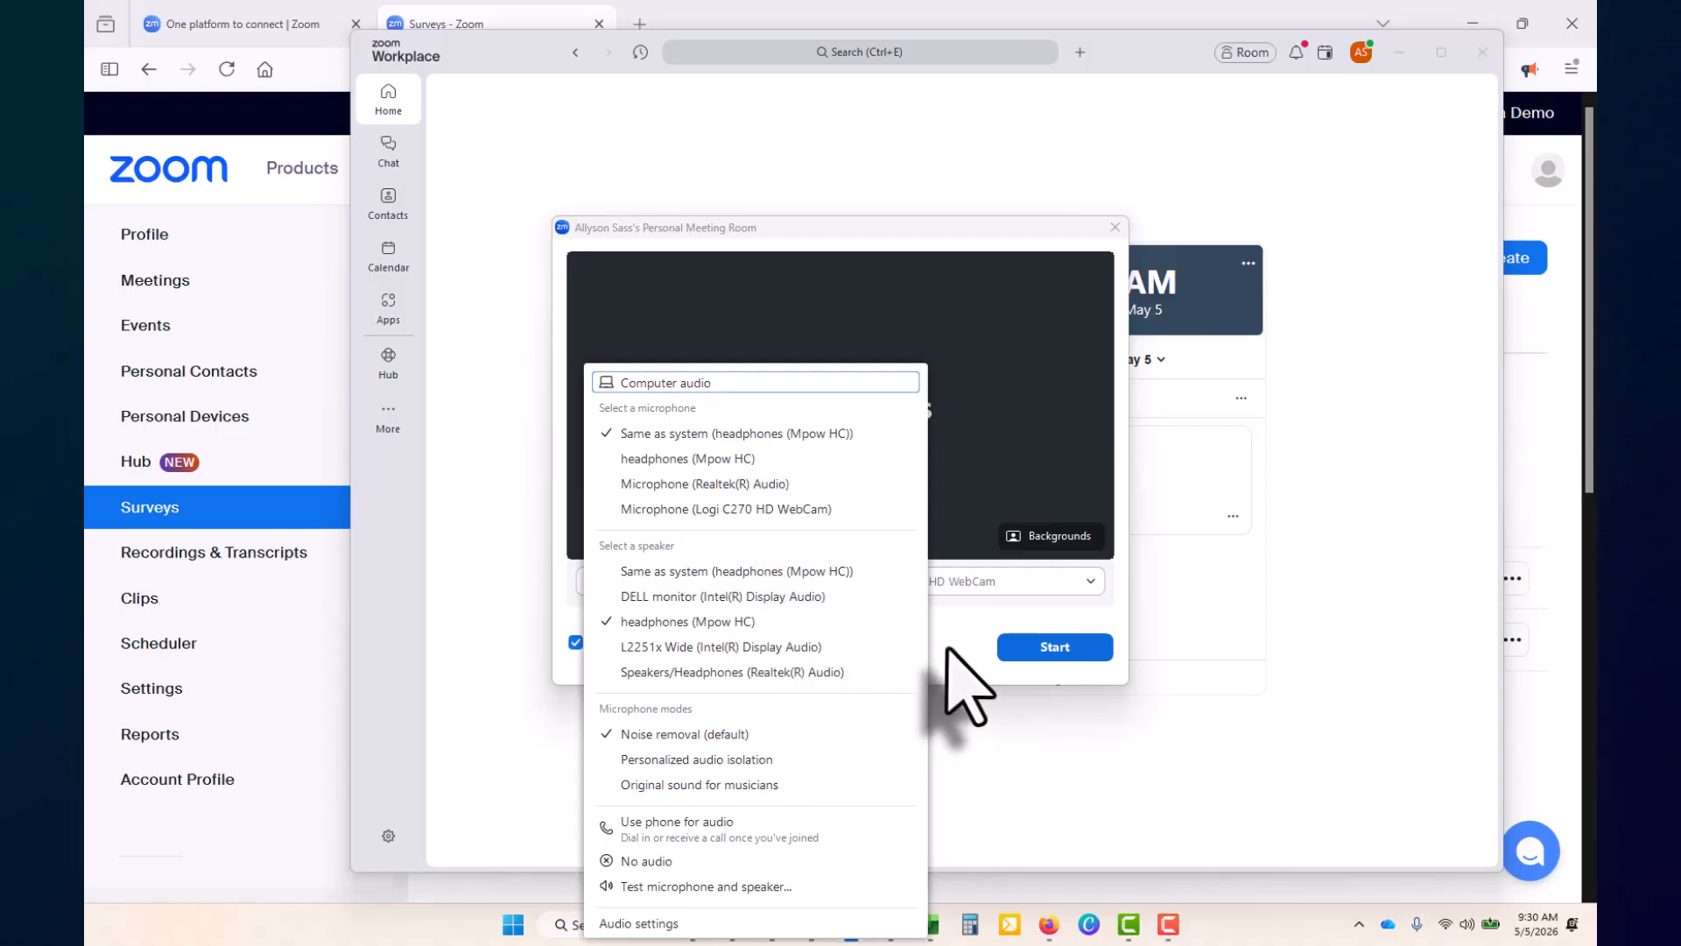
click(968, 601)
click(969, 590)
click(1012, 705)
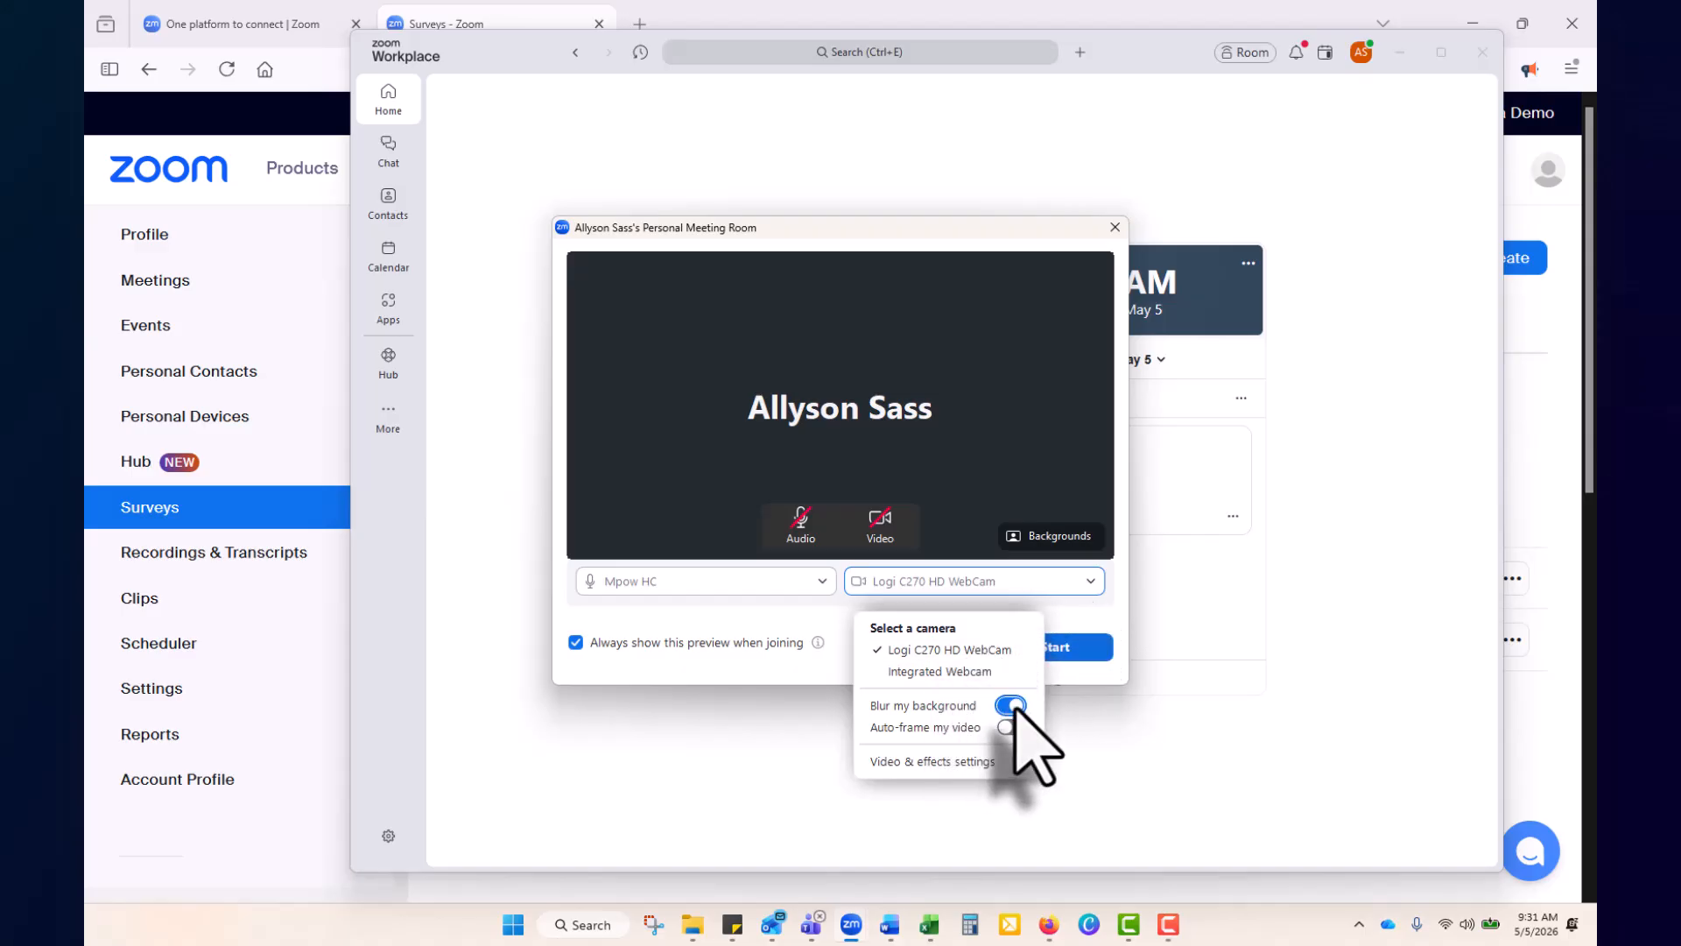
click(1061, 637)
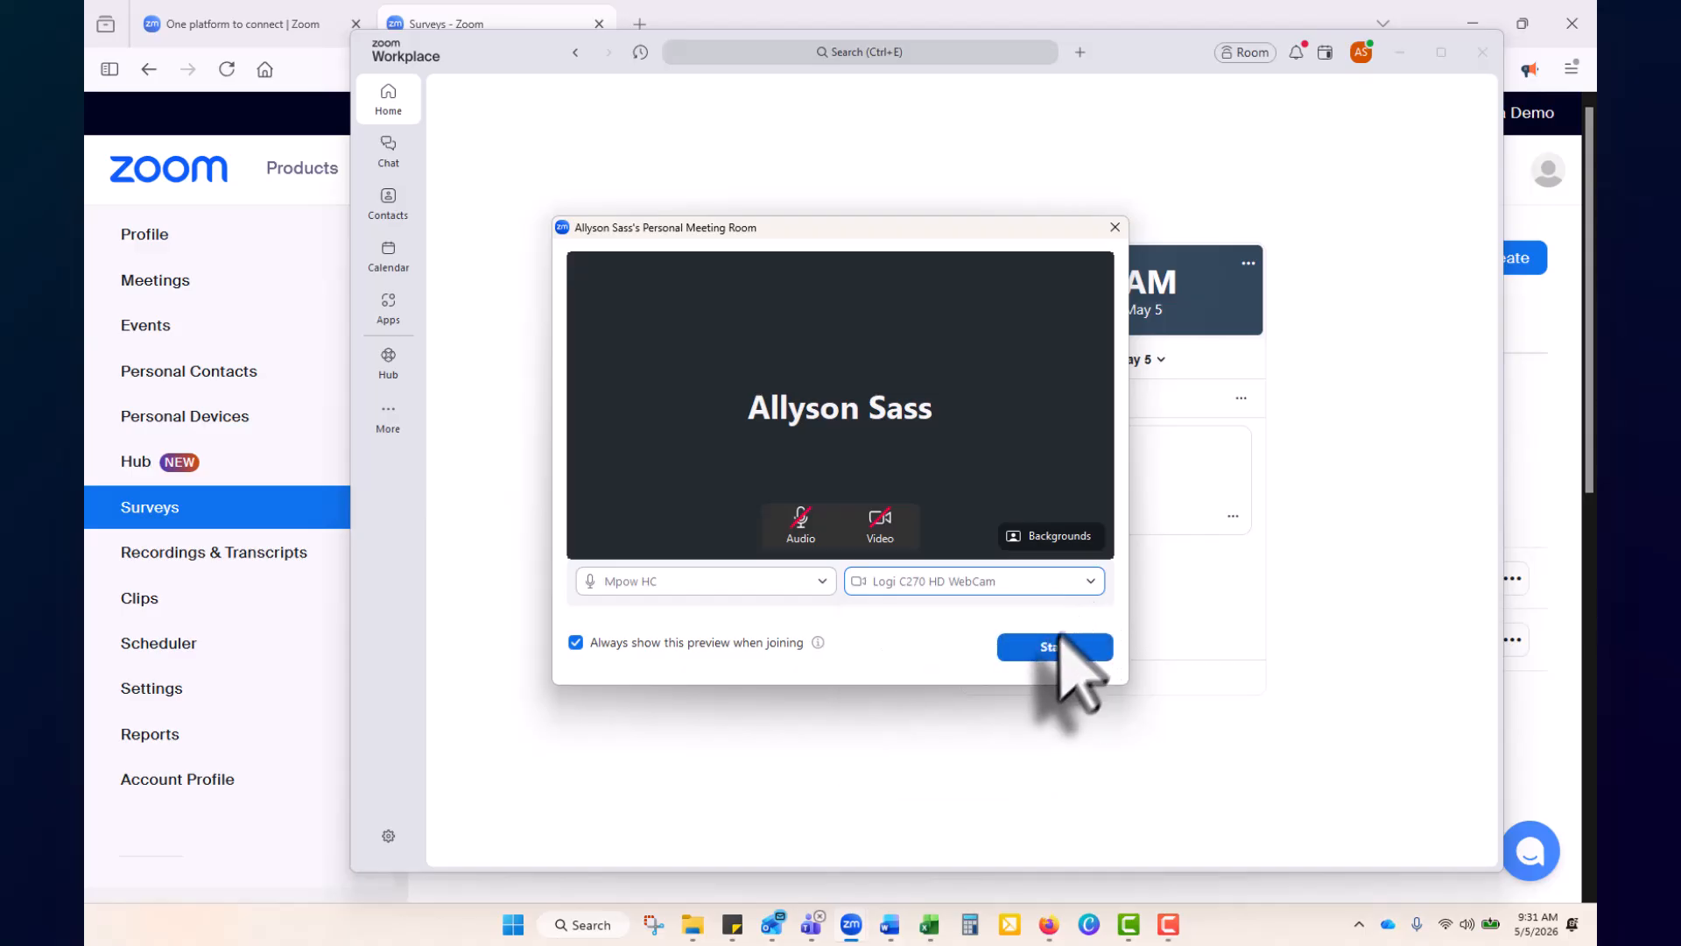
click(1051, 647)
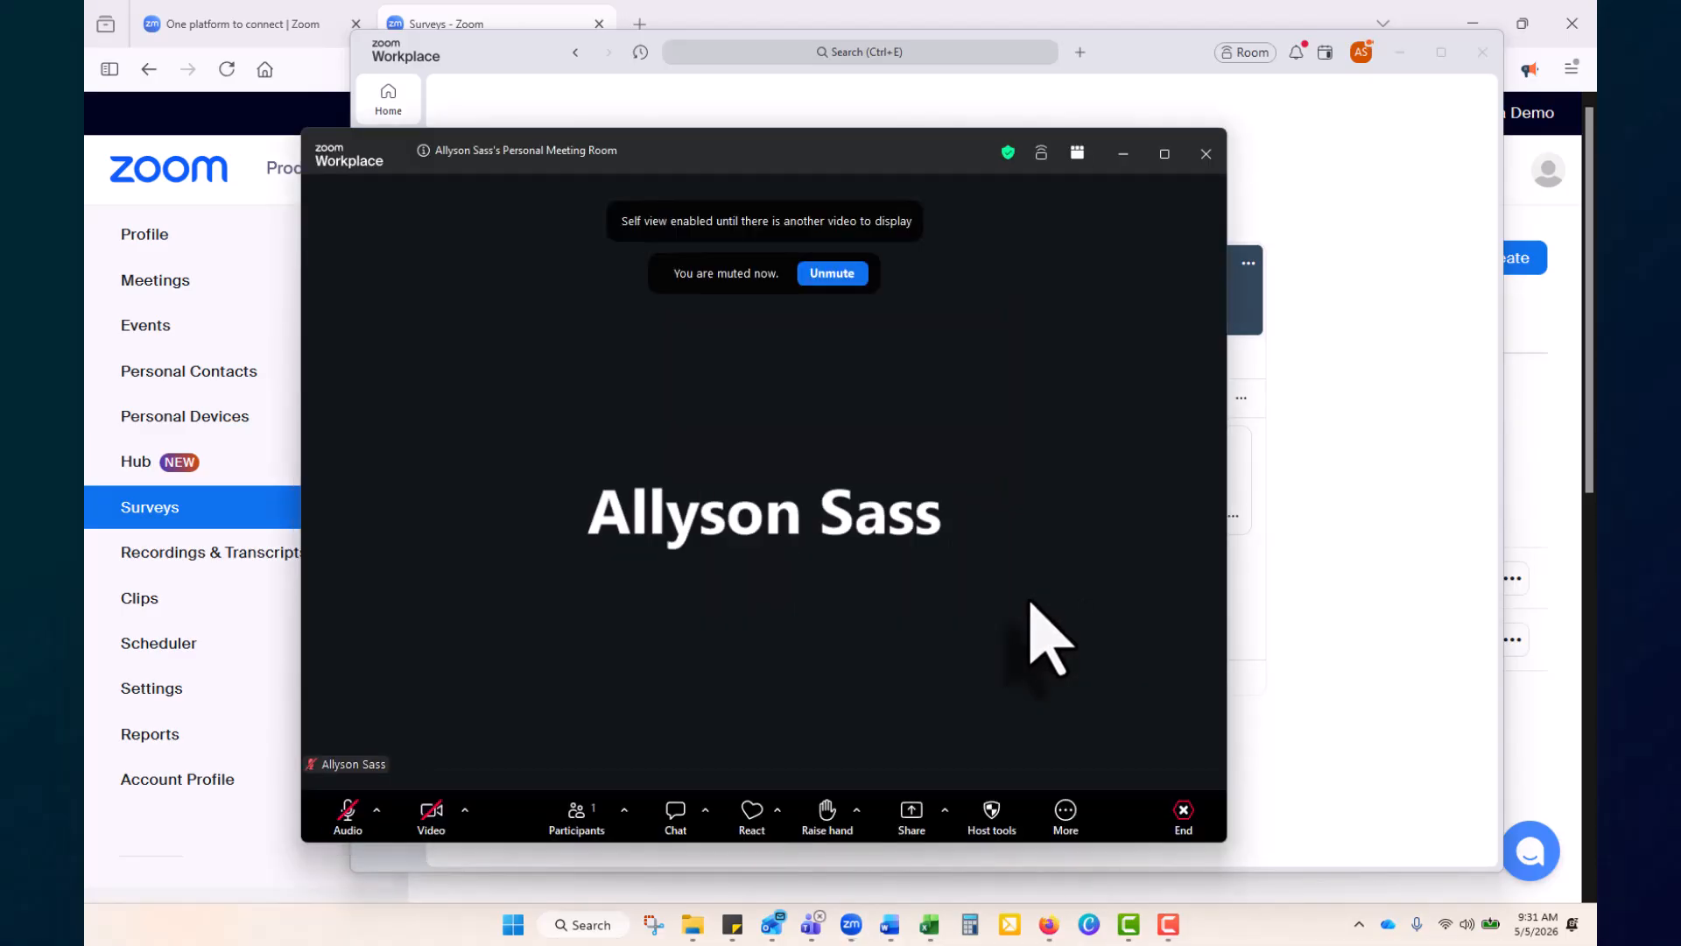
Show the meeting's Record options under More: record to this computer or to the cloud
click(1065, 814)
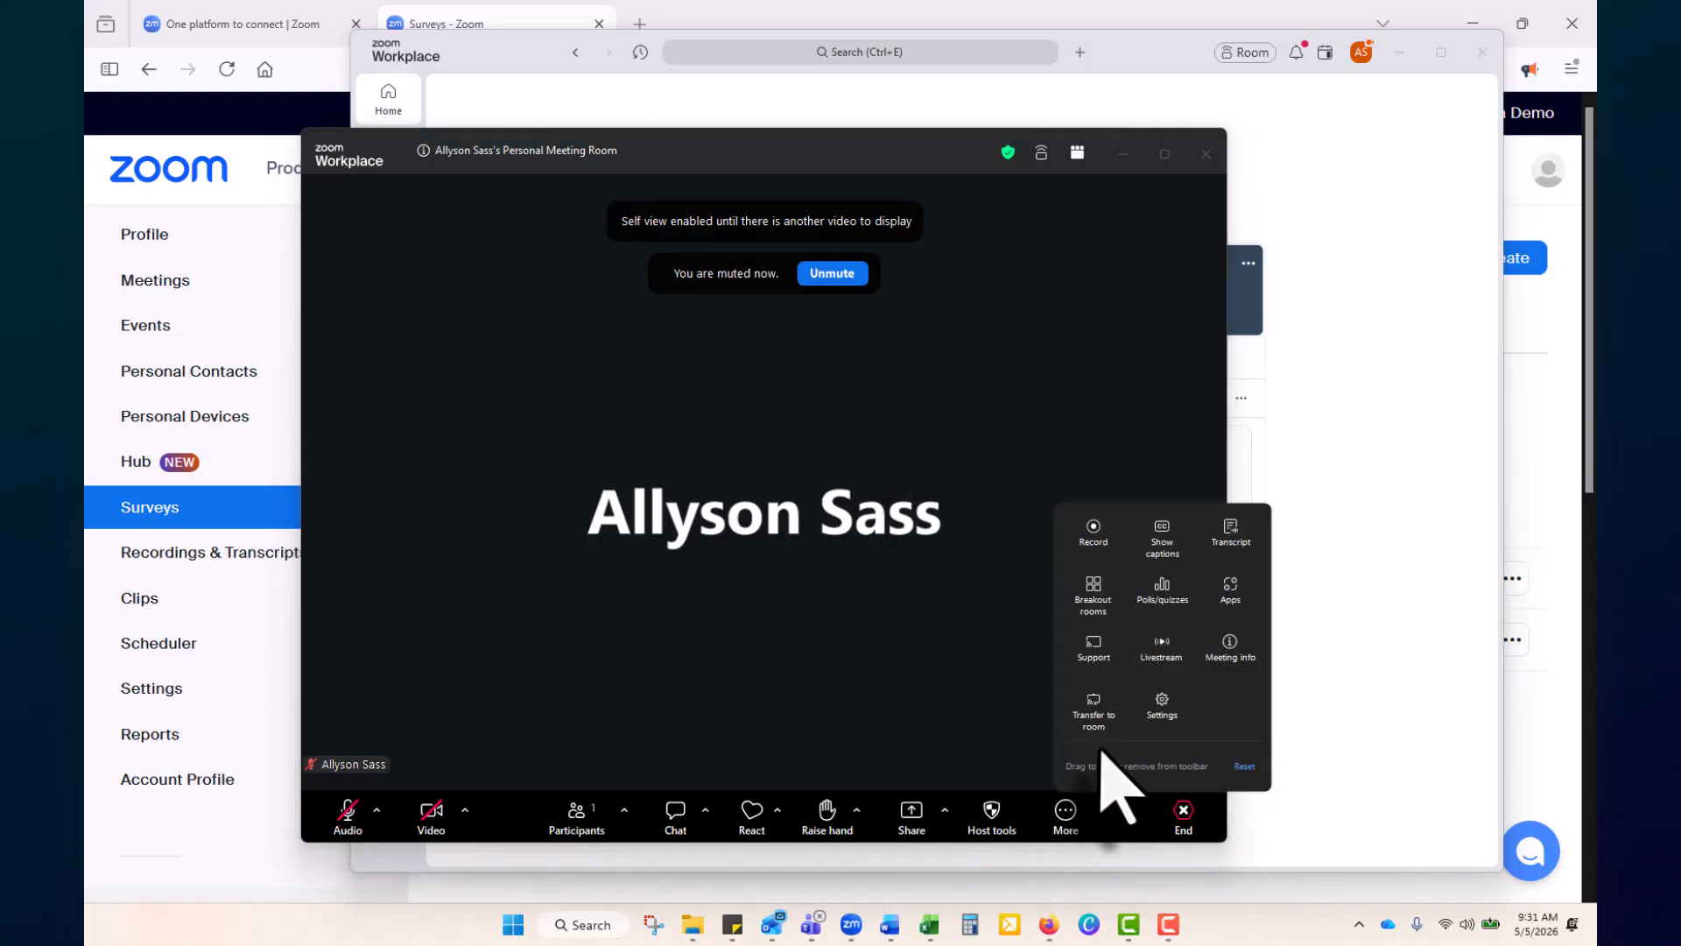
click(1094, 536)
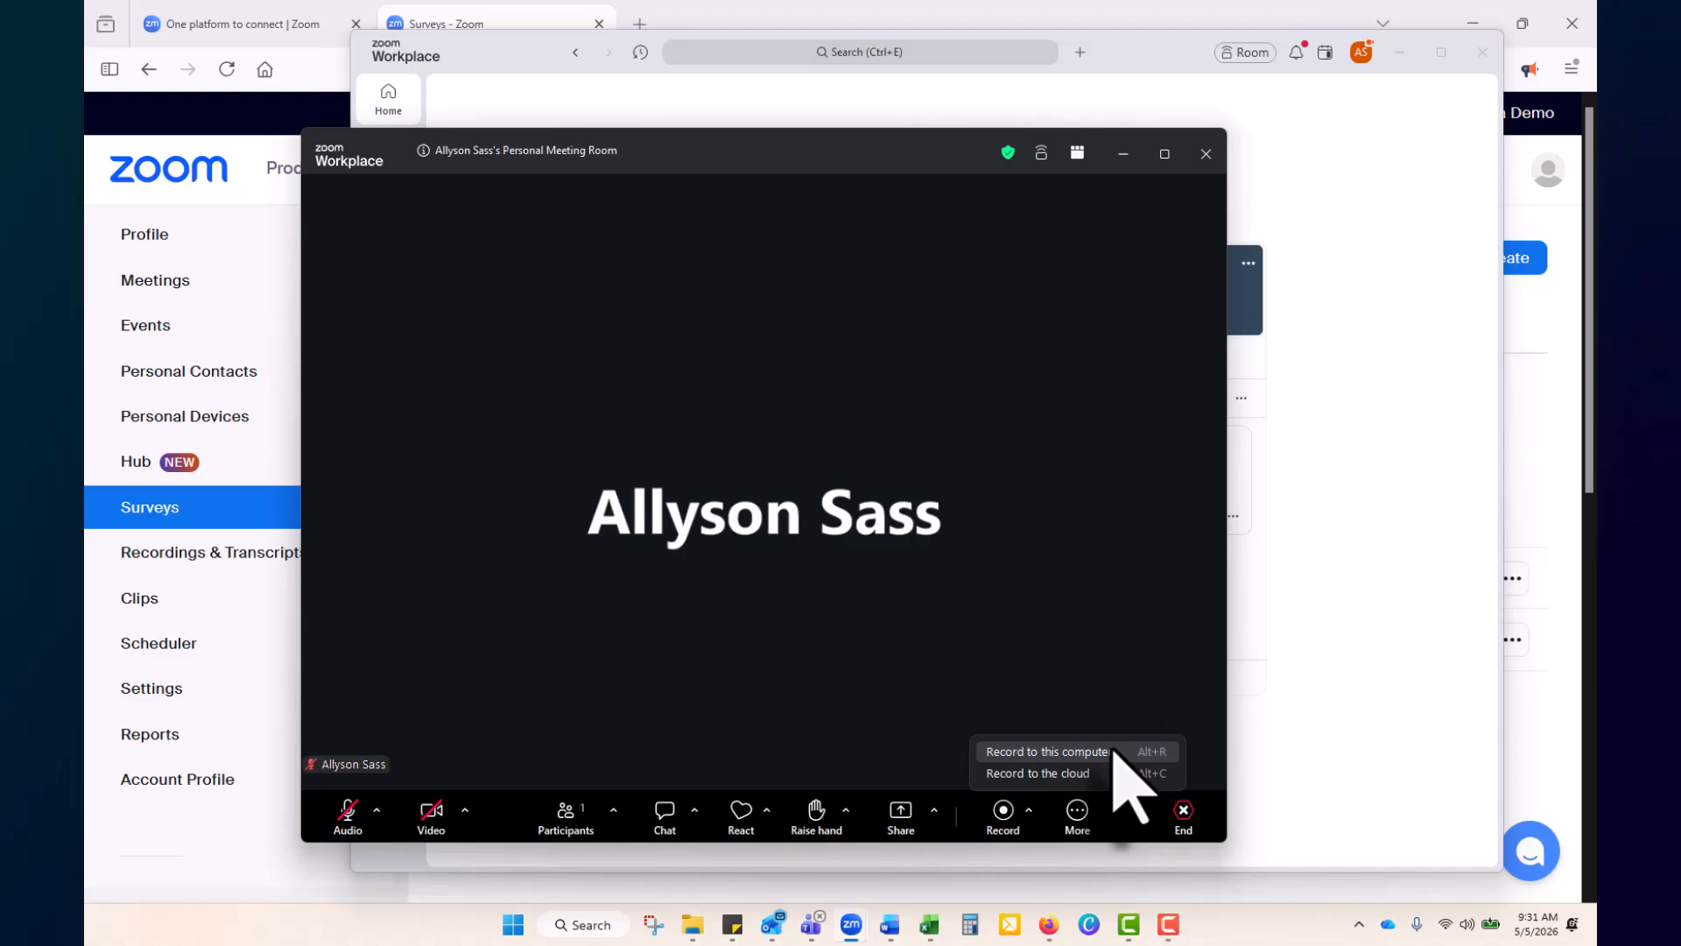
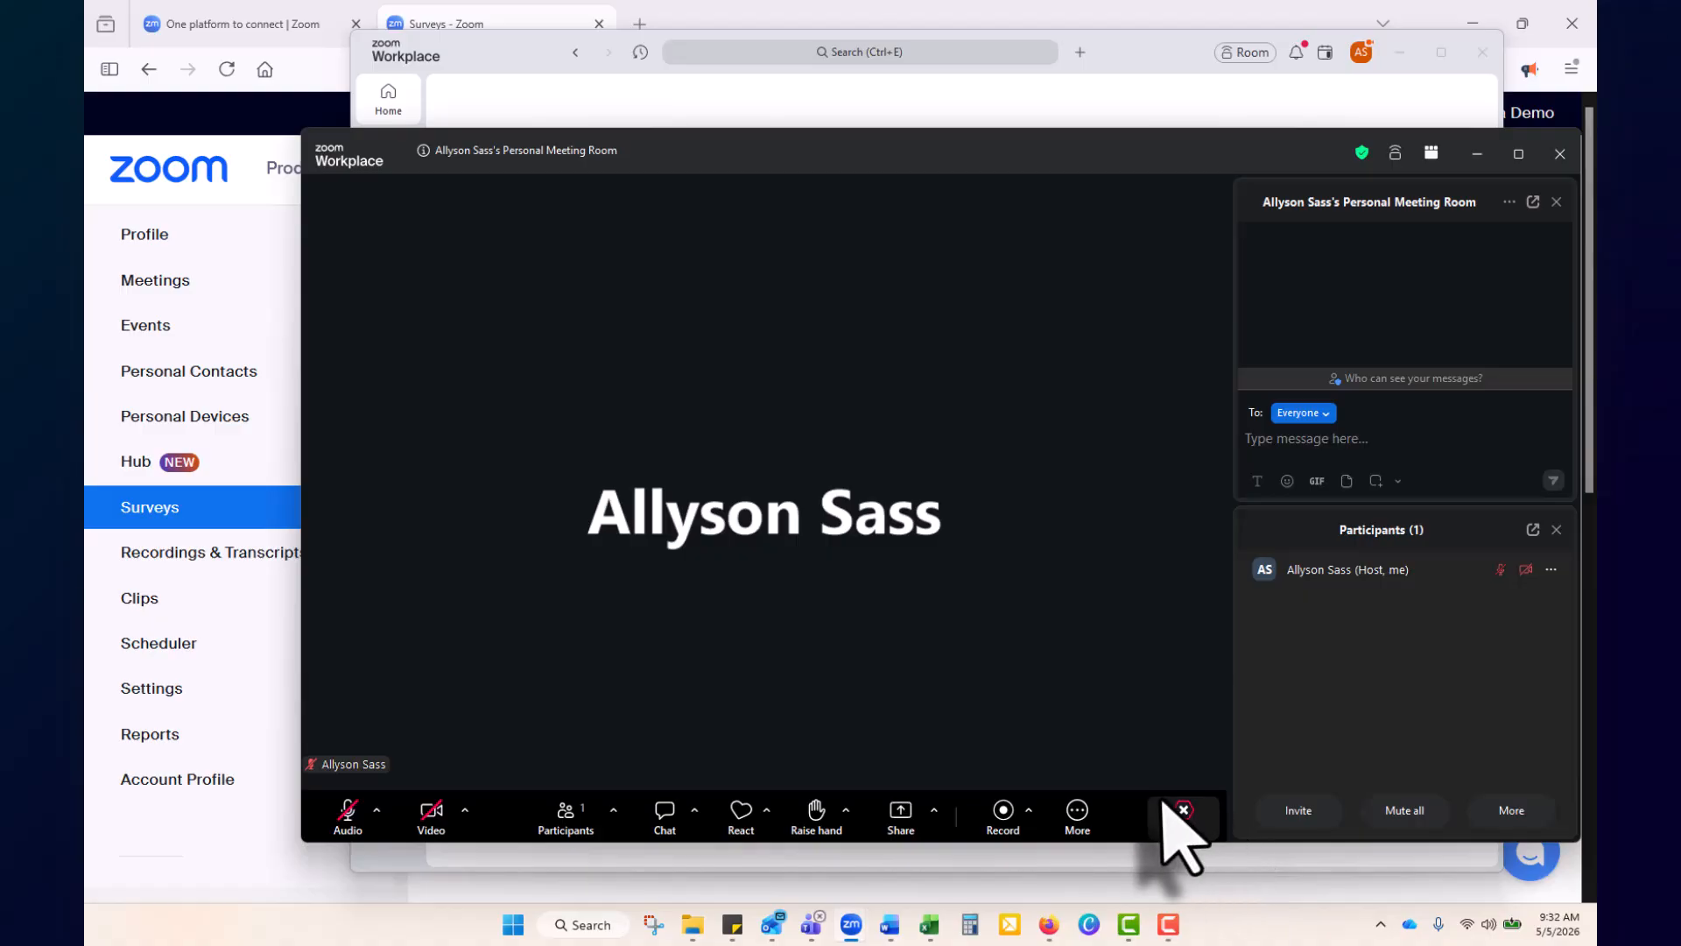
Open Polls/quizzes from More to list Untitled Poll 1, Accessibility Workshop and test
click(1076, 814)
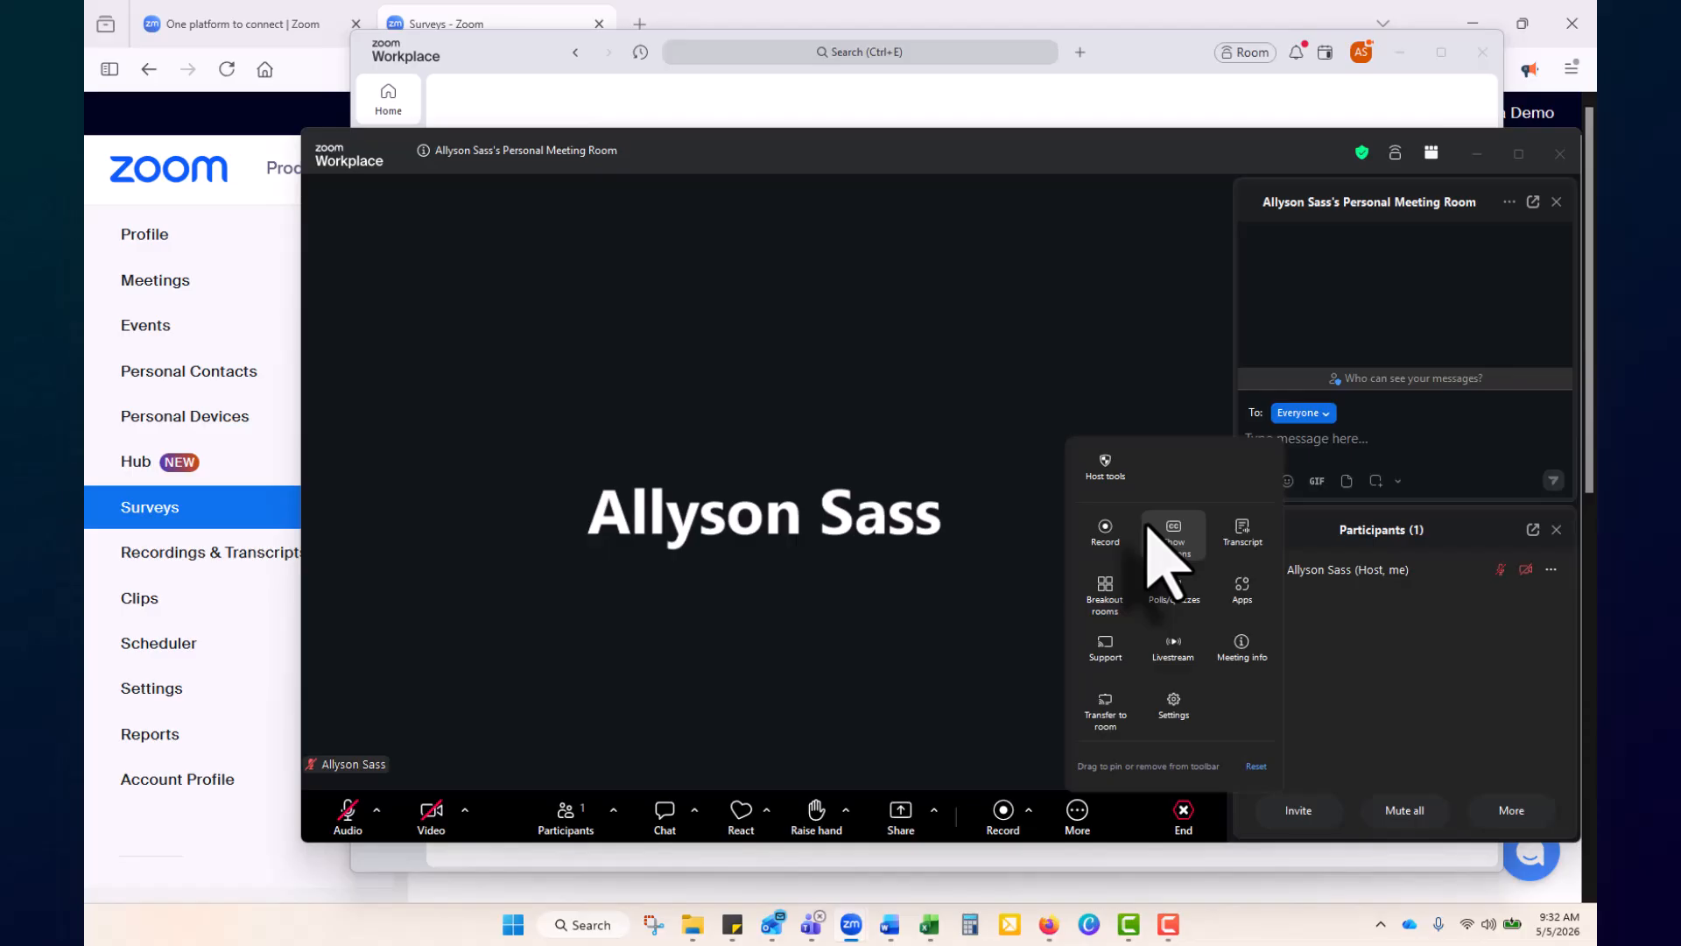
click(1171, 595)
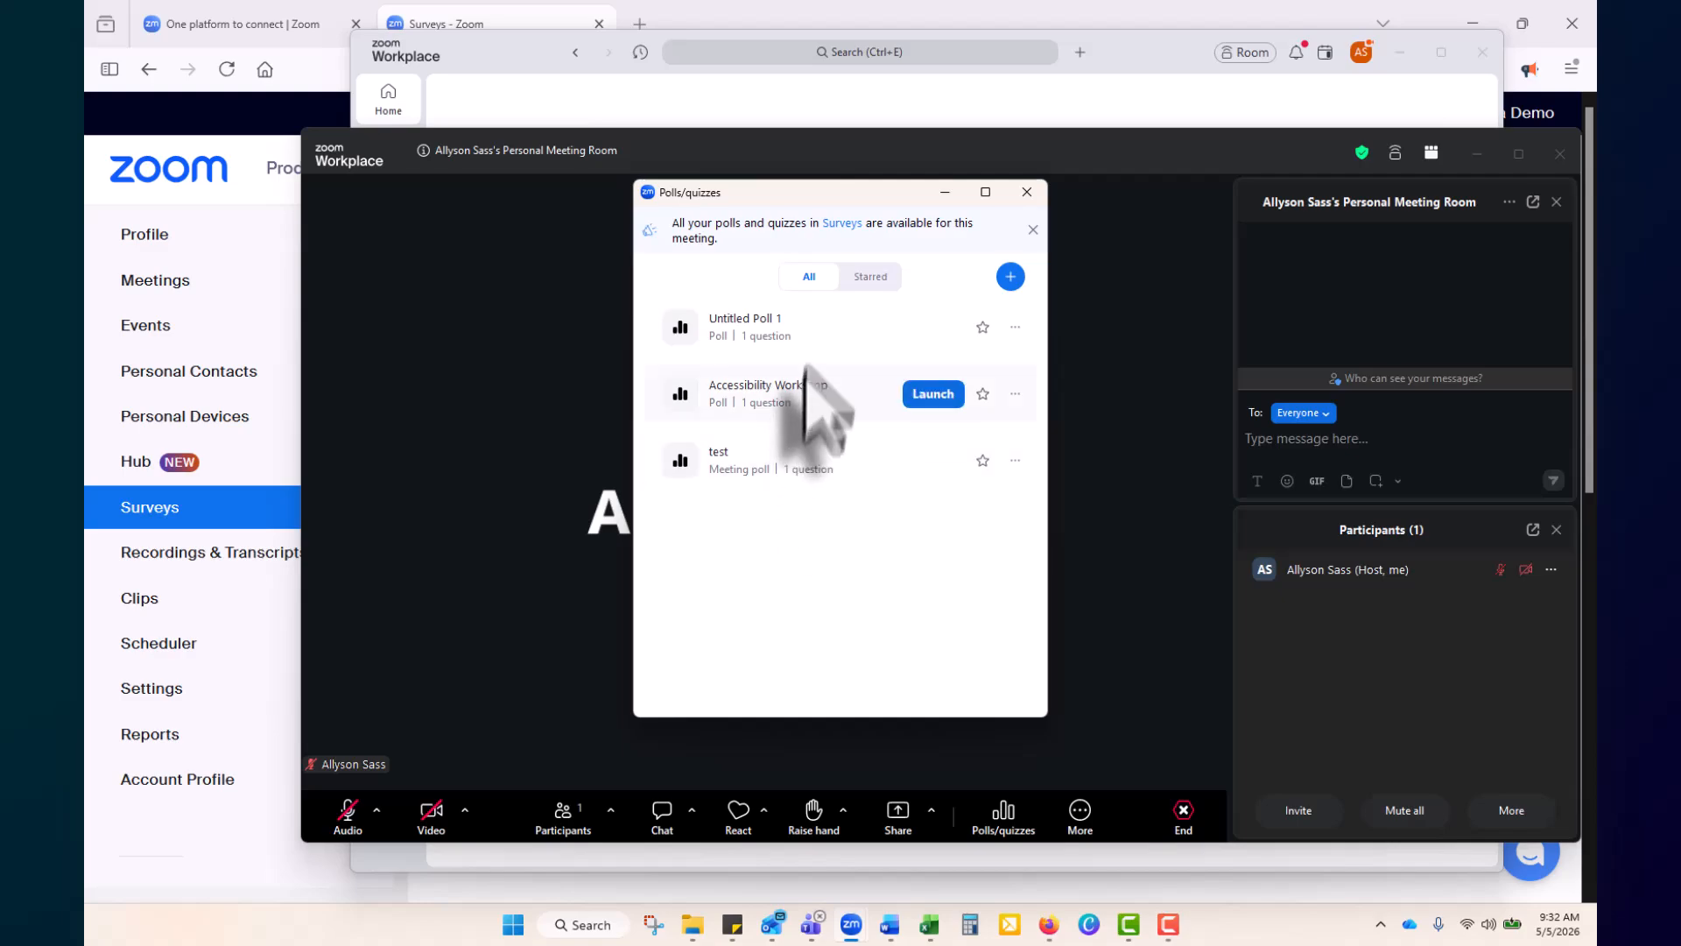
Launch and end the test poll, close the polls window, and end the meeting for all
click(924, 462)
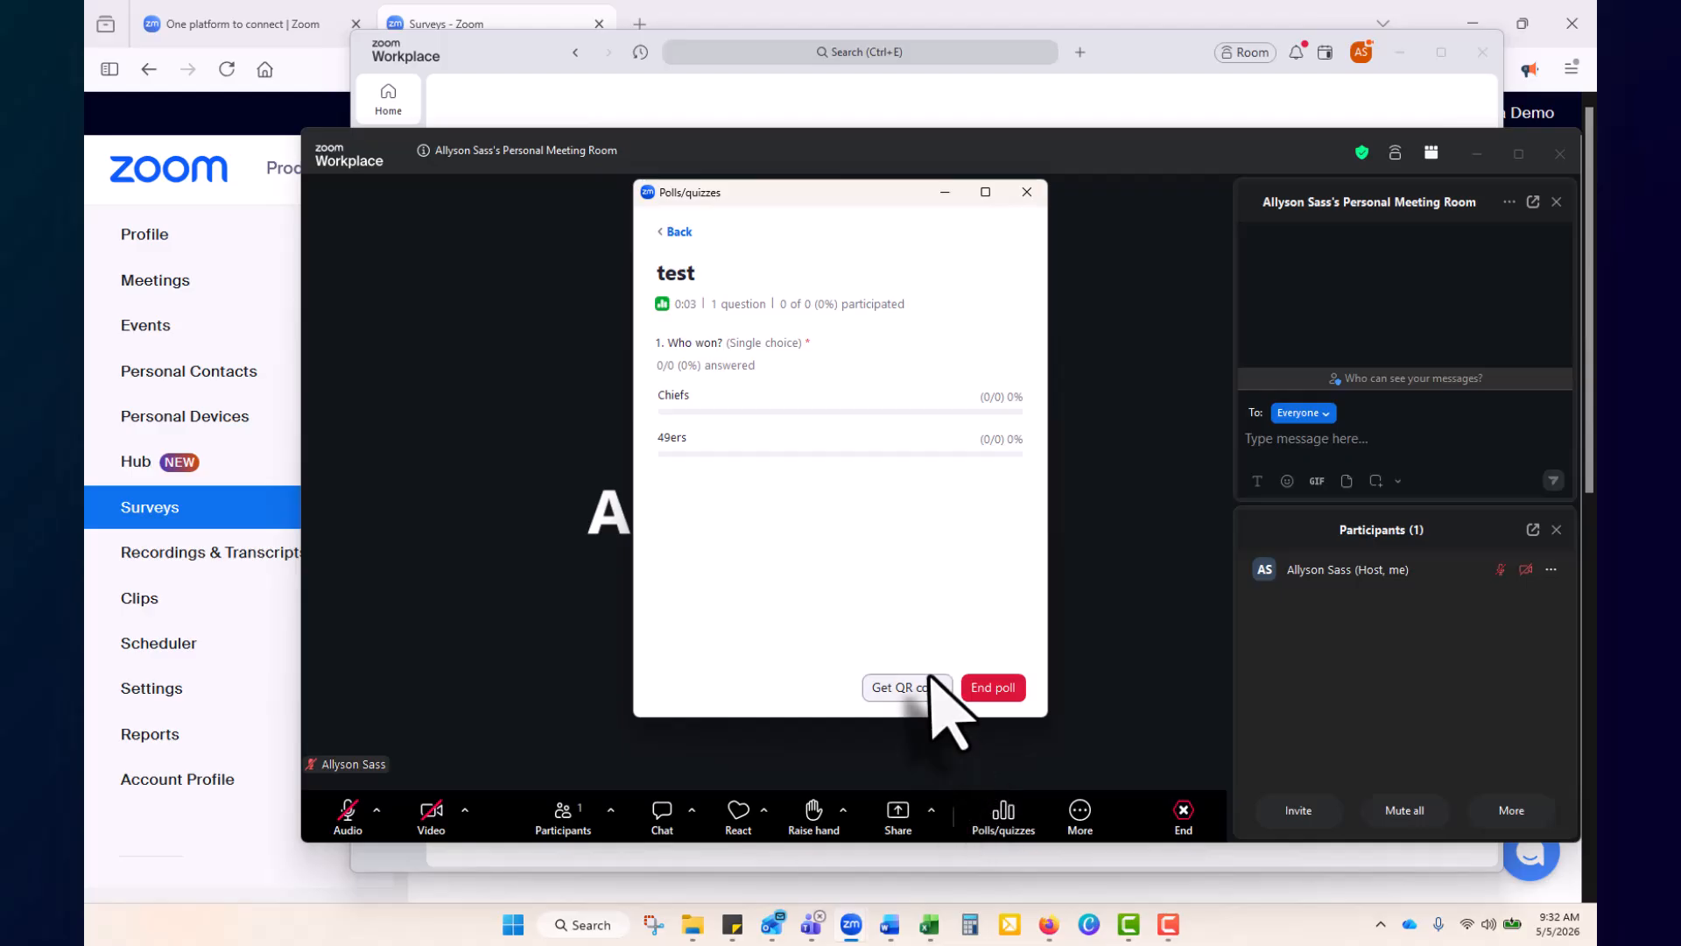
click(1005, 698)
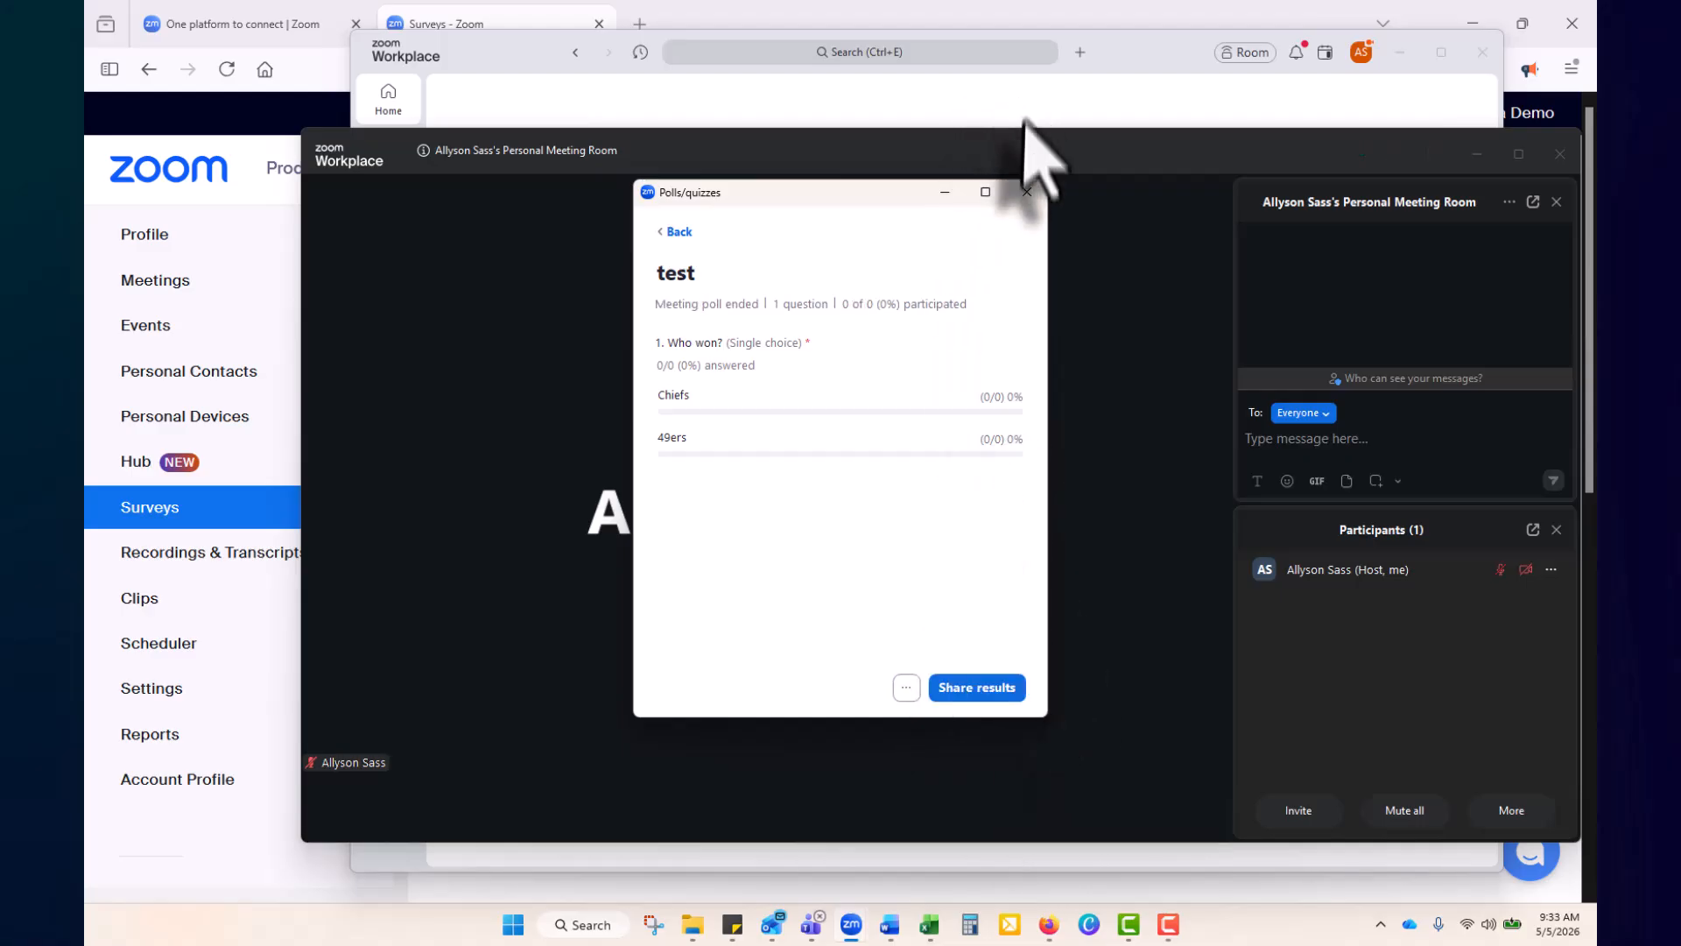
click(1027, 192)
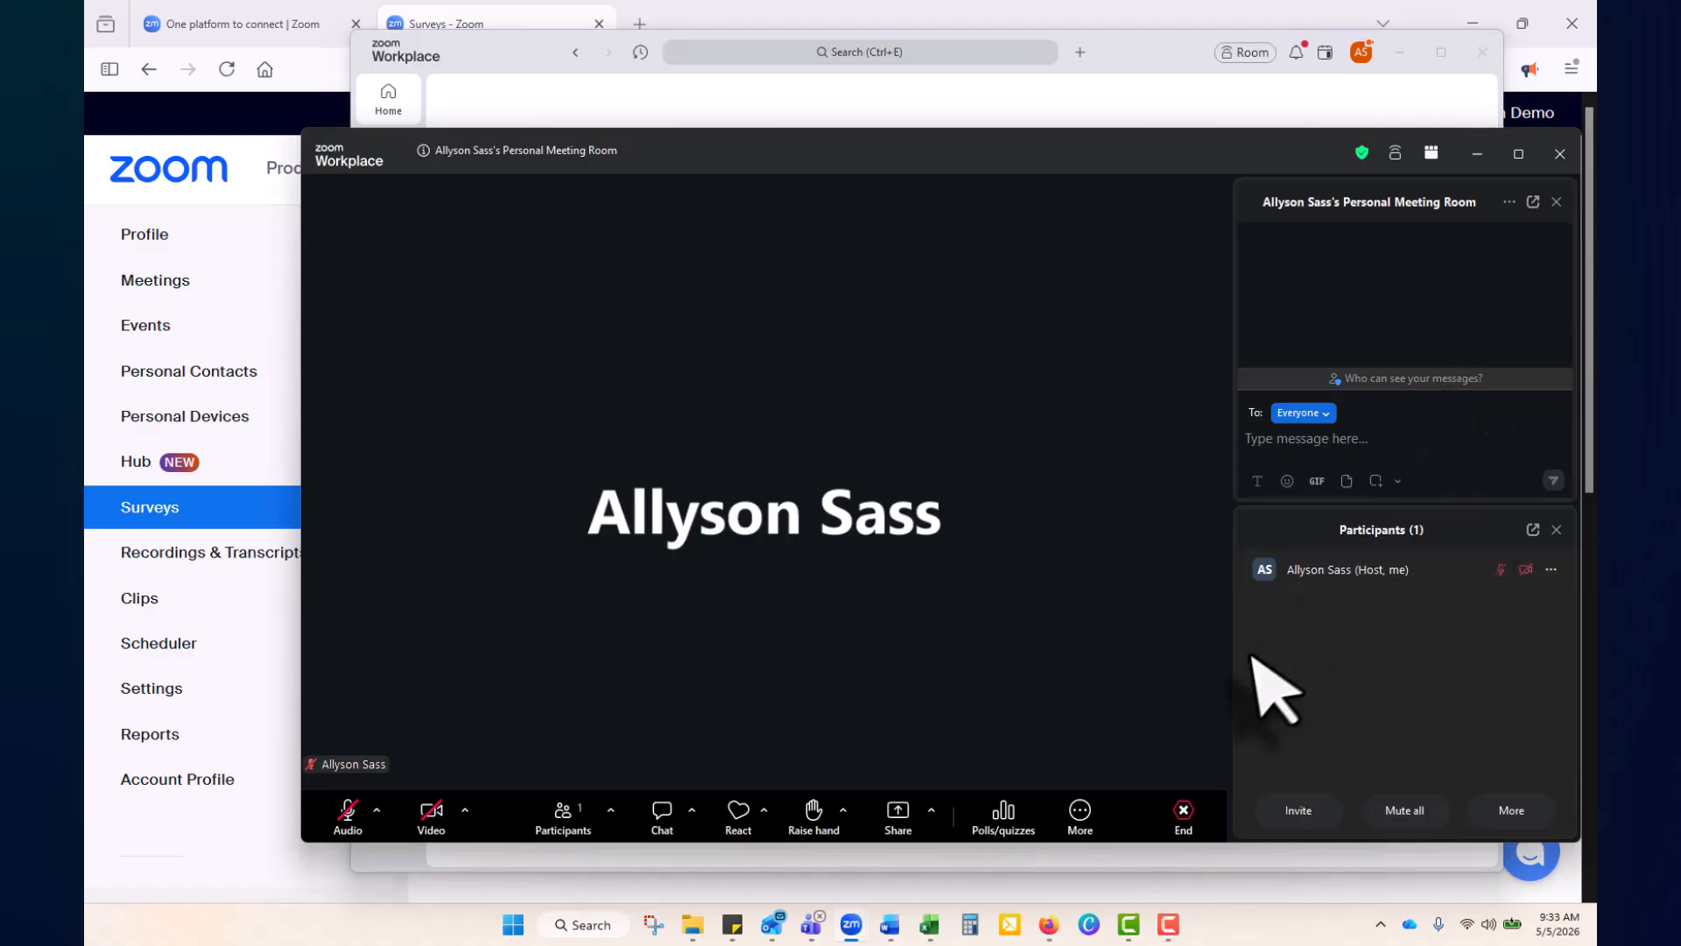
click(1178, 812)
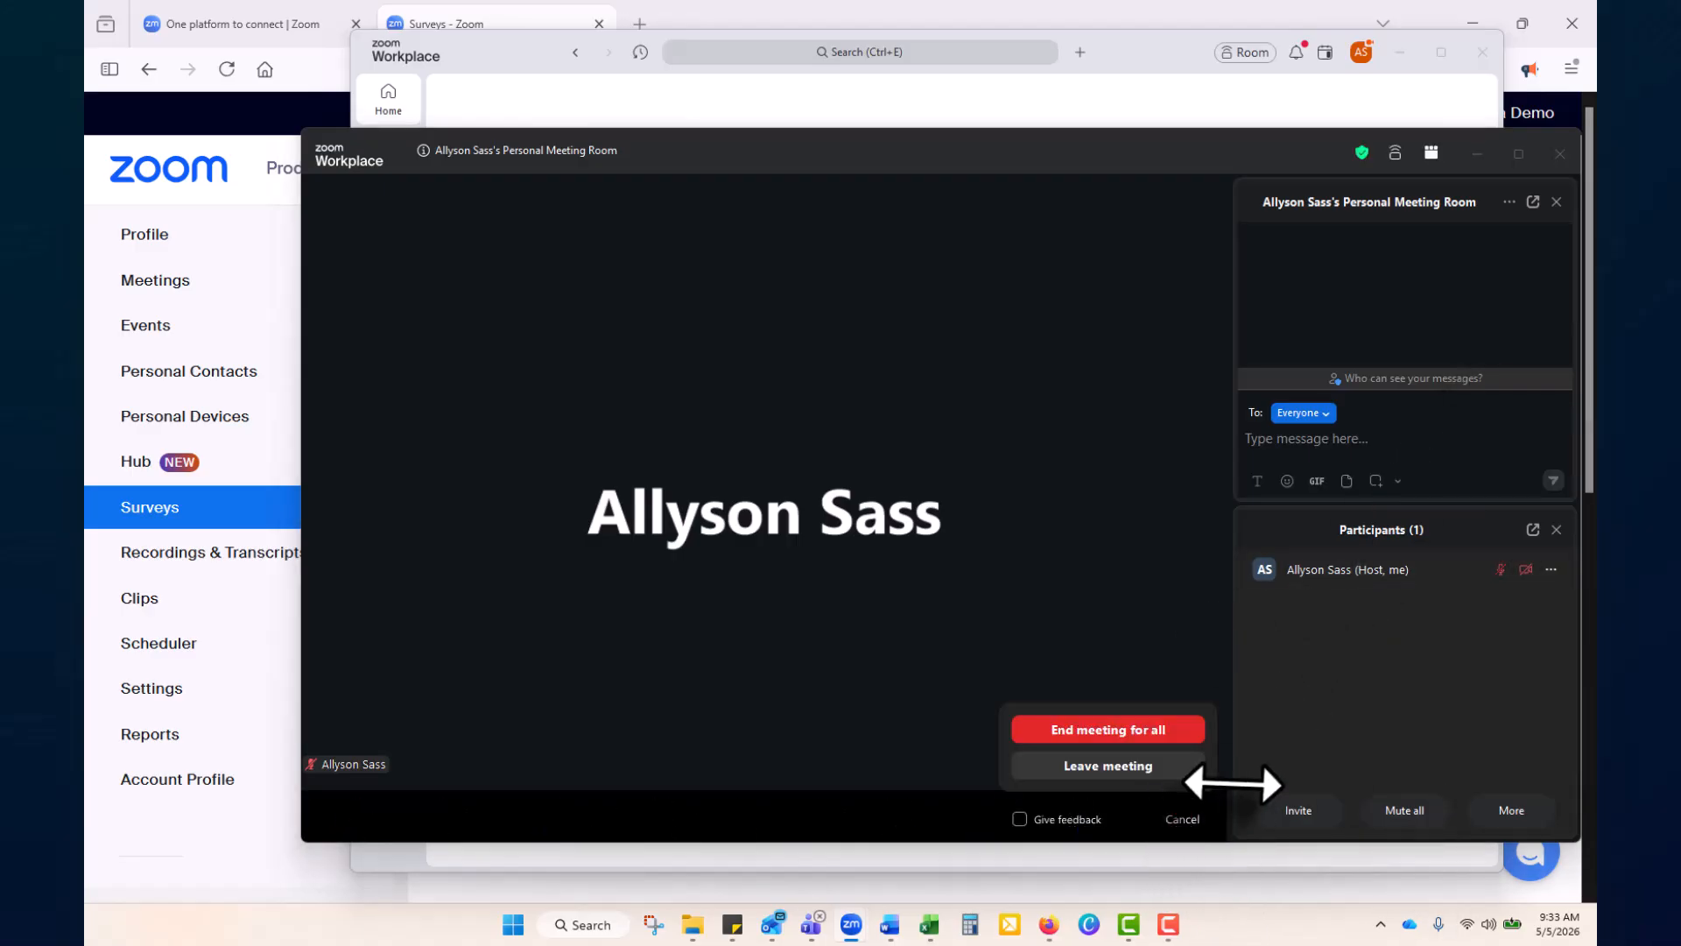
click(1174, 735)
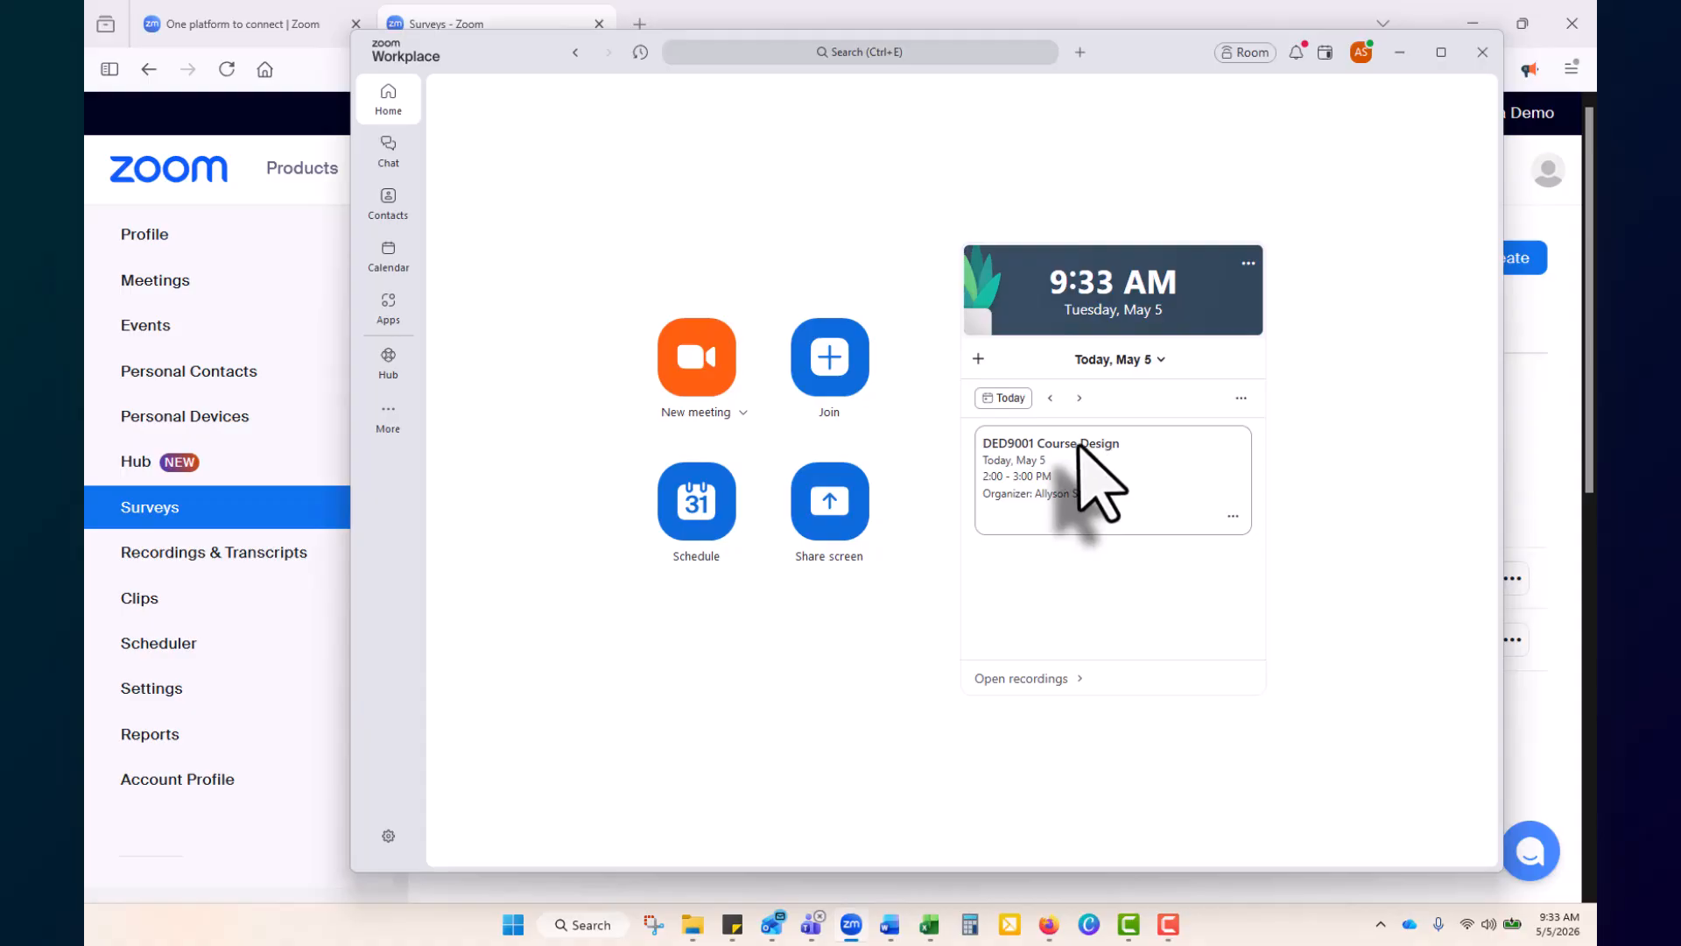
Check for updates from the profile menu, dismiss the 7.0.2 update offer, and reopen the menu
click(1360, 54)
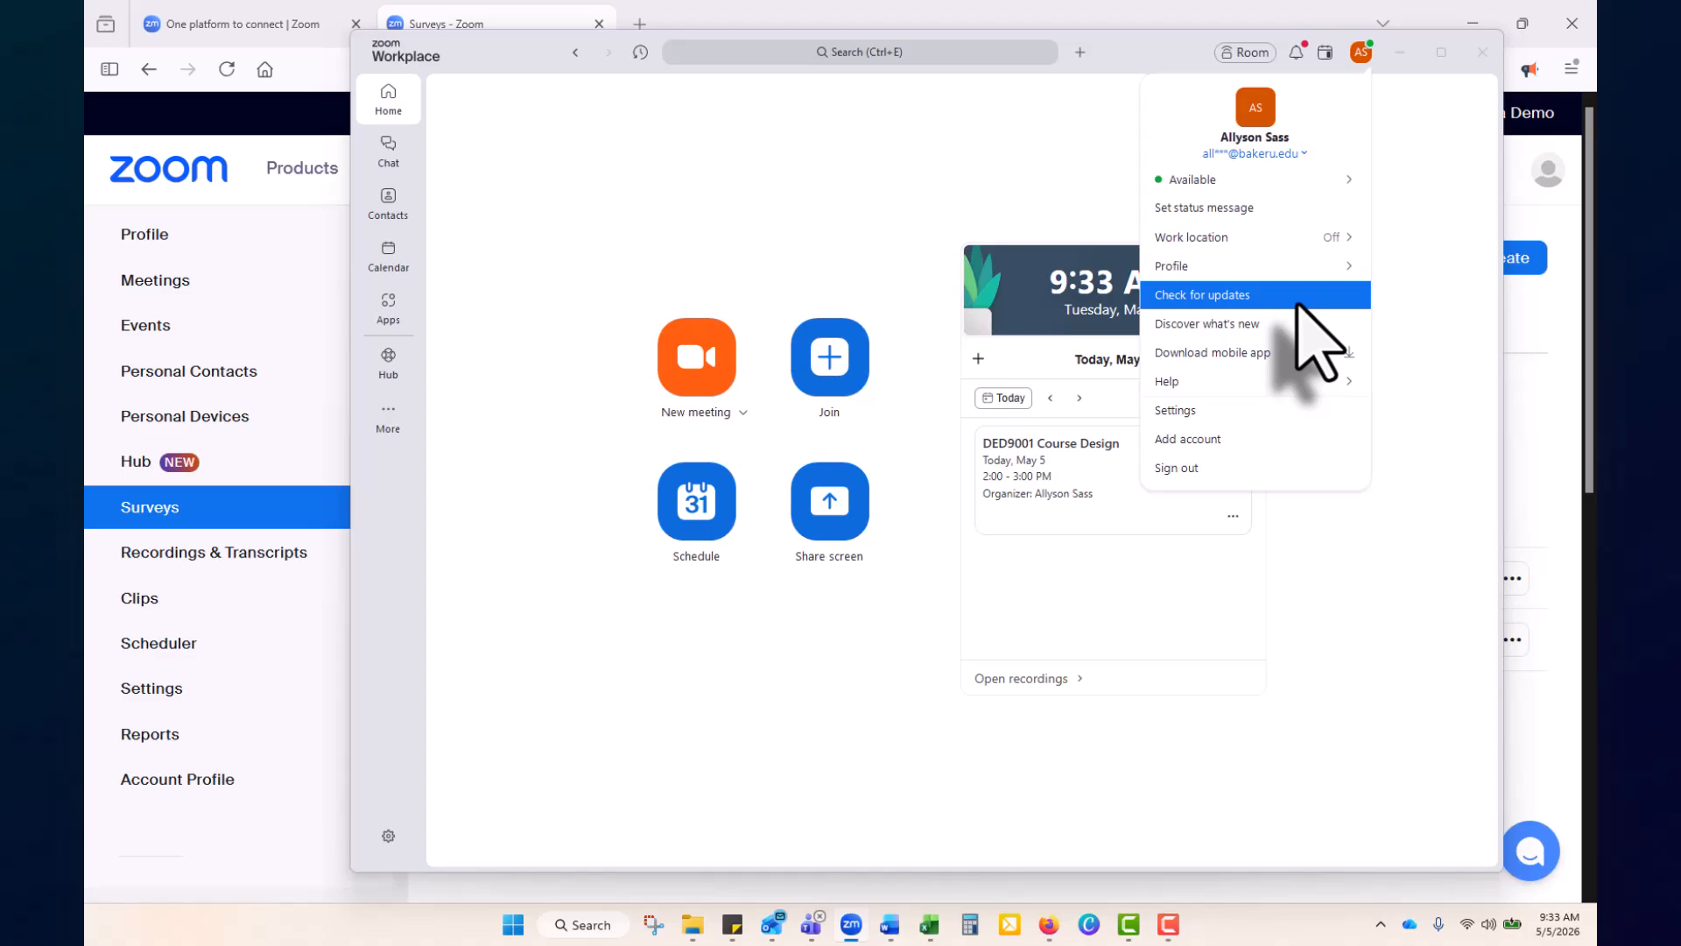
click(1252, 295)
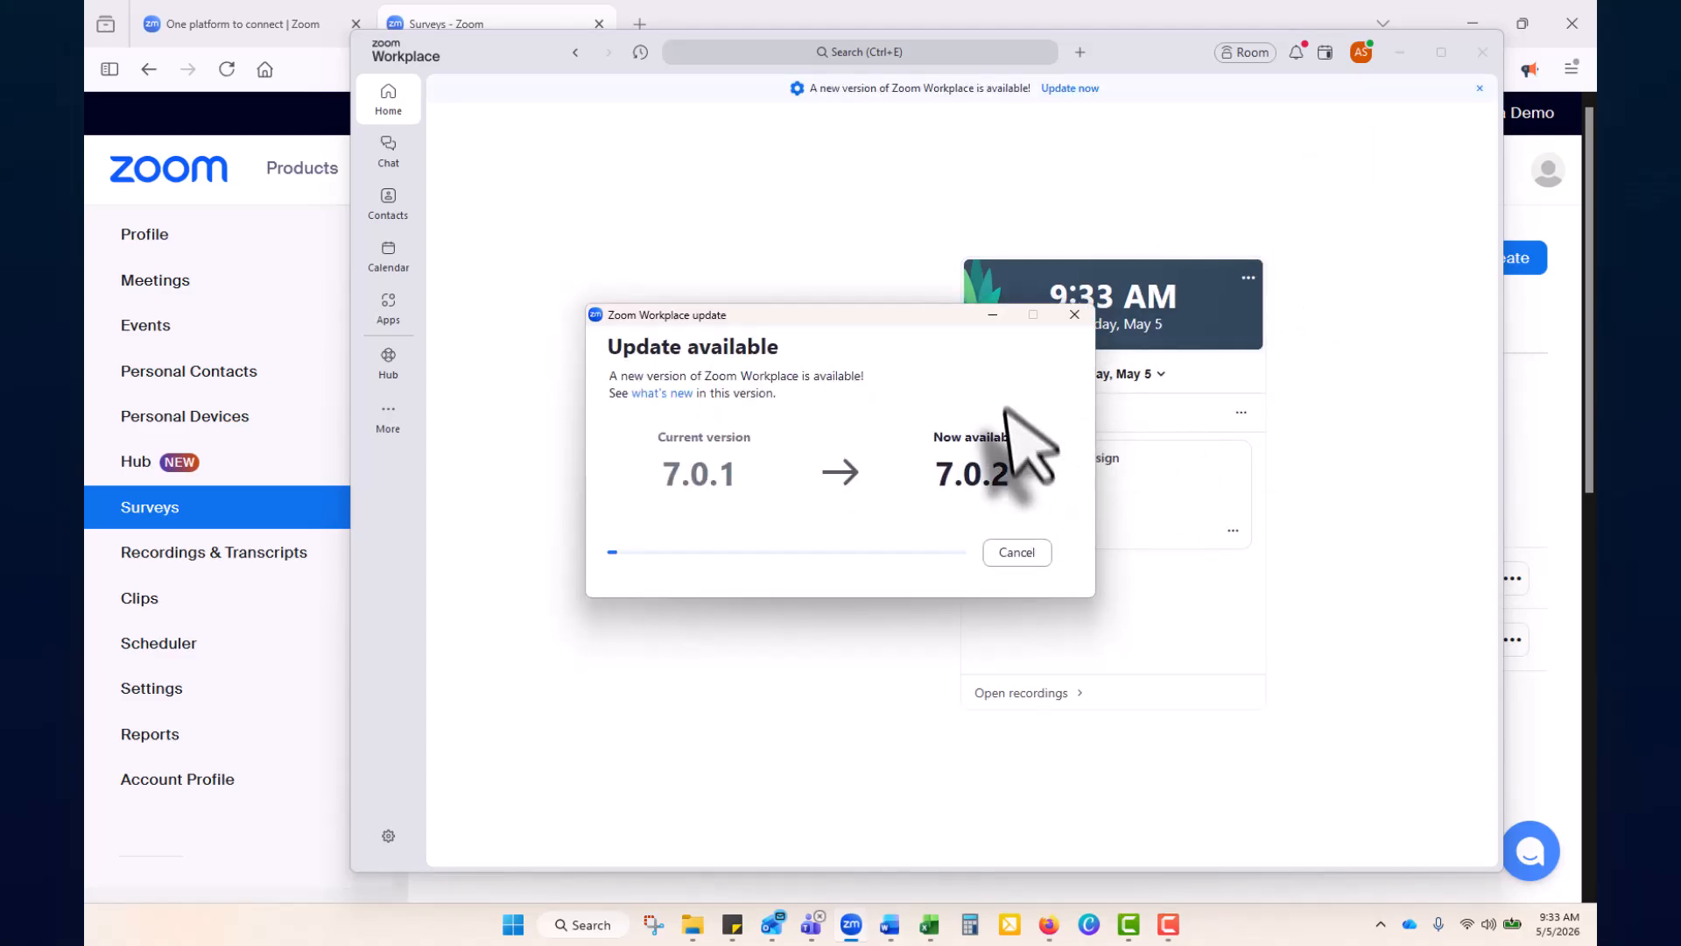
click(1074, 315)
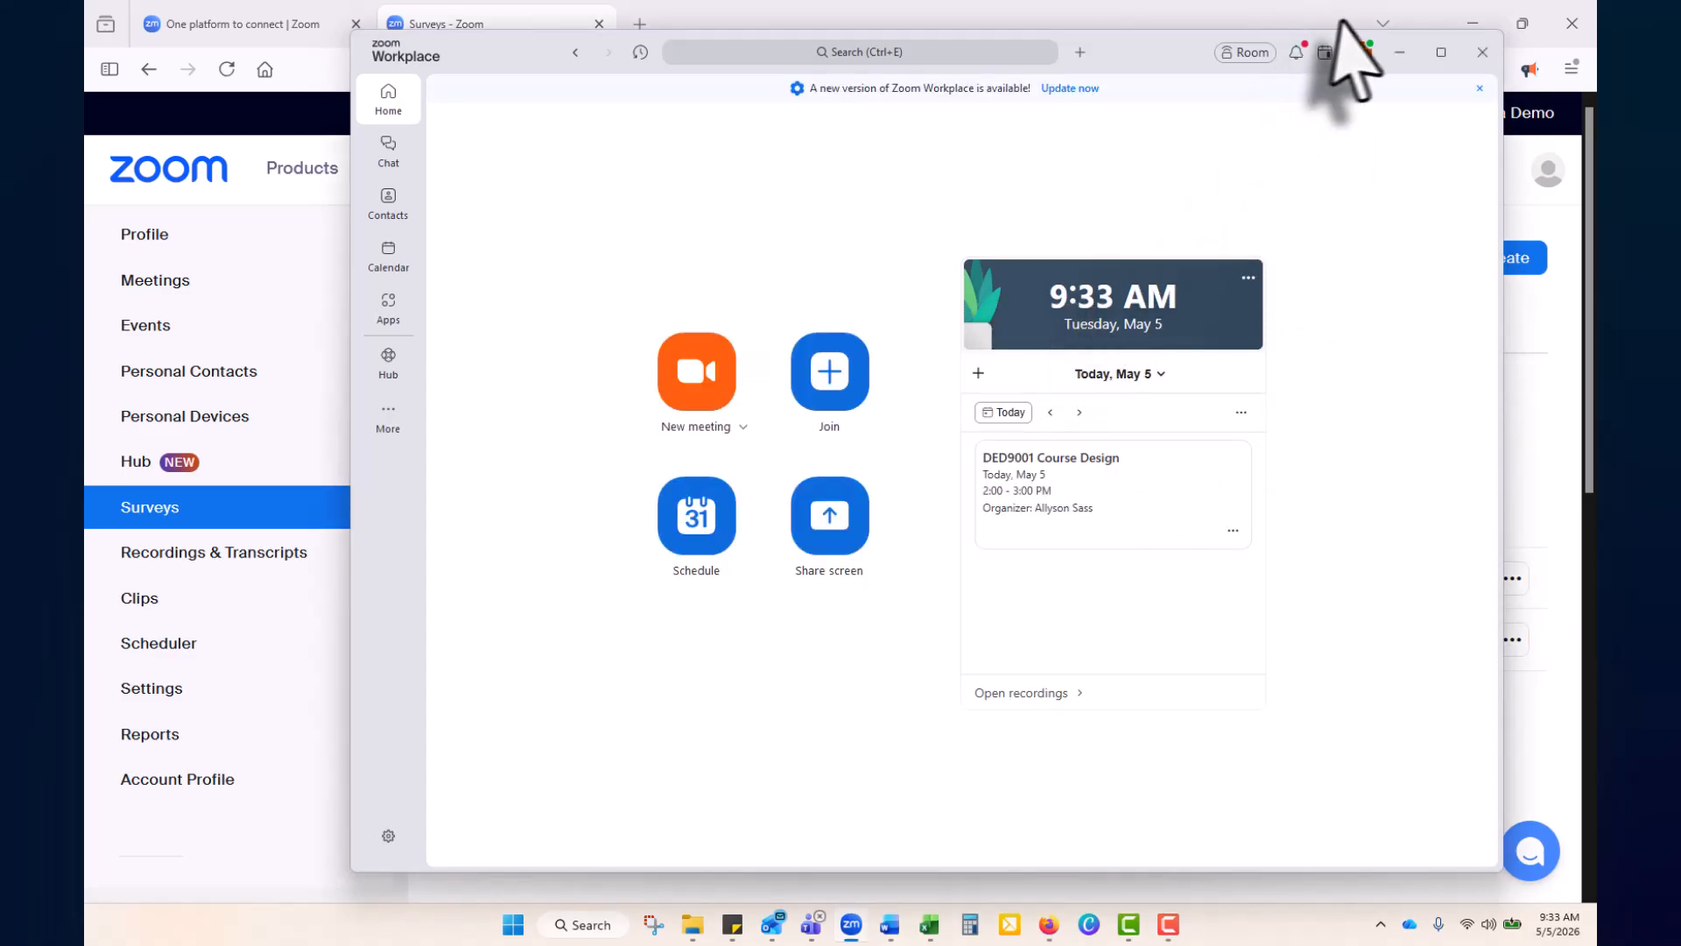
click(1359, 52)
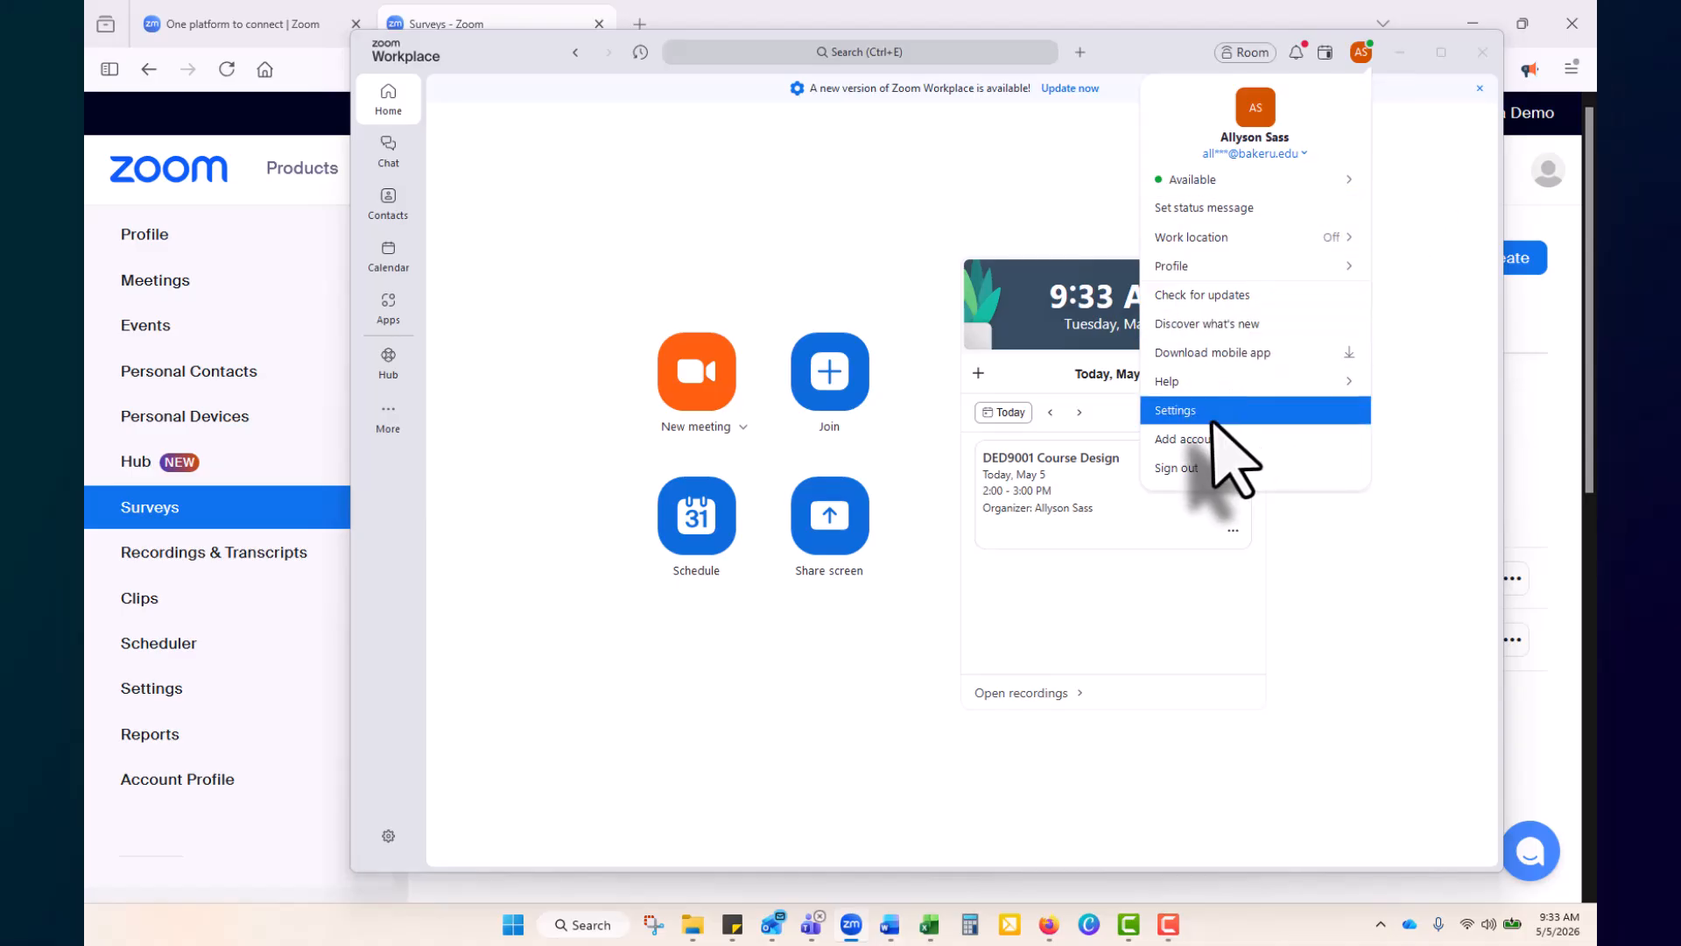
Review Video & effects, Audio, Notifications & sounds and Recording settings, including the local recording folder
click(1215, 420)
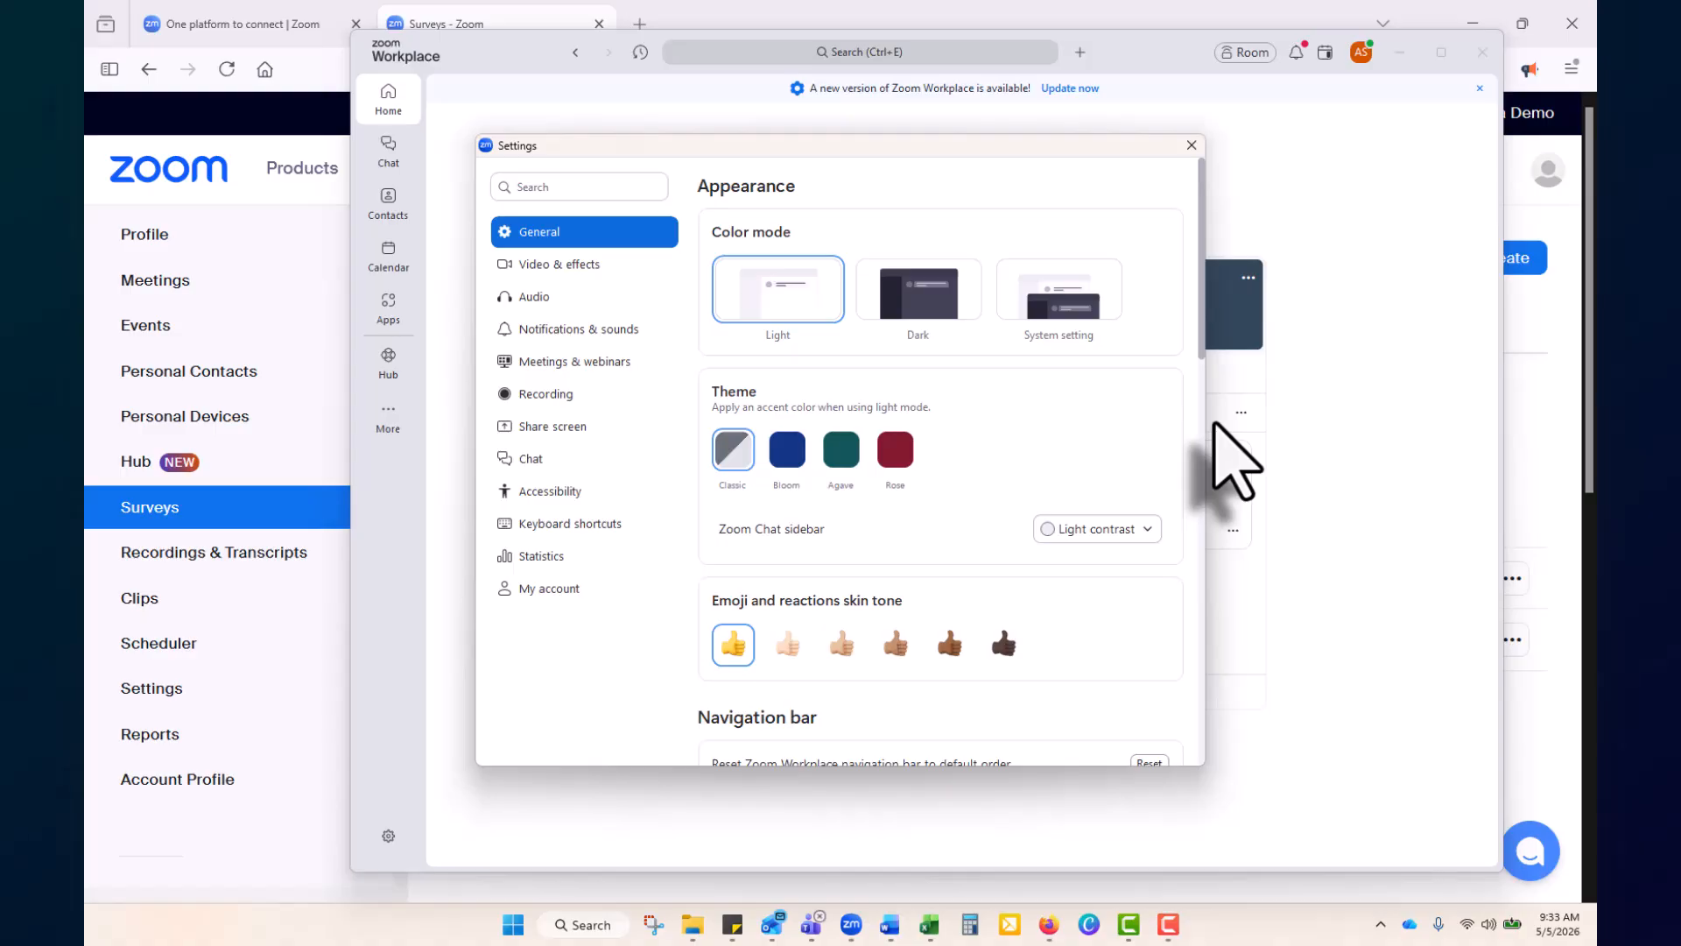
click(596, 274)
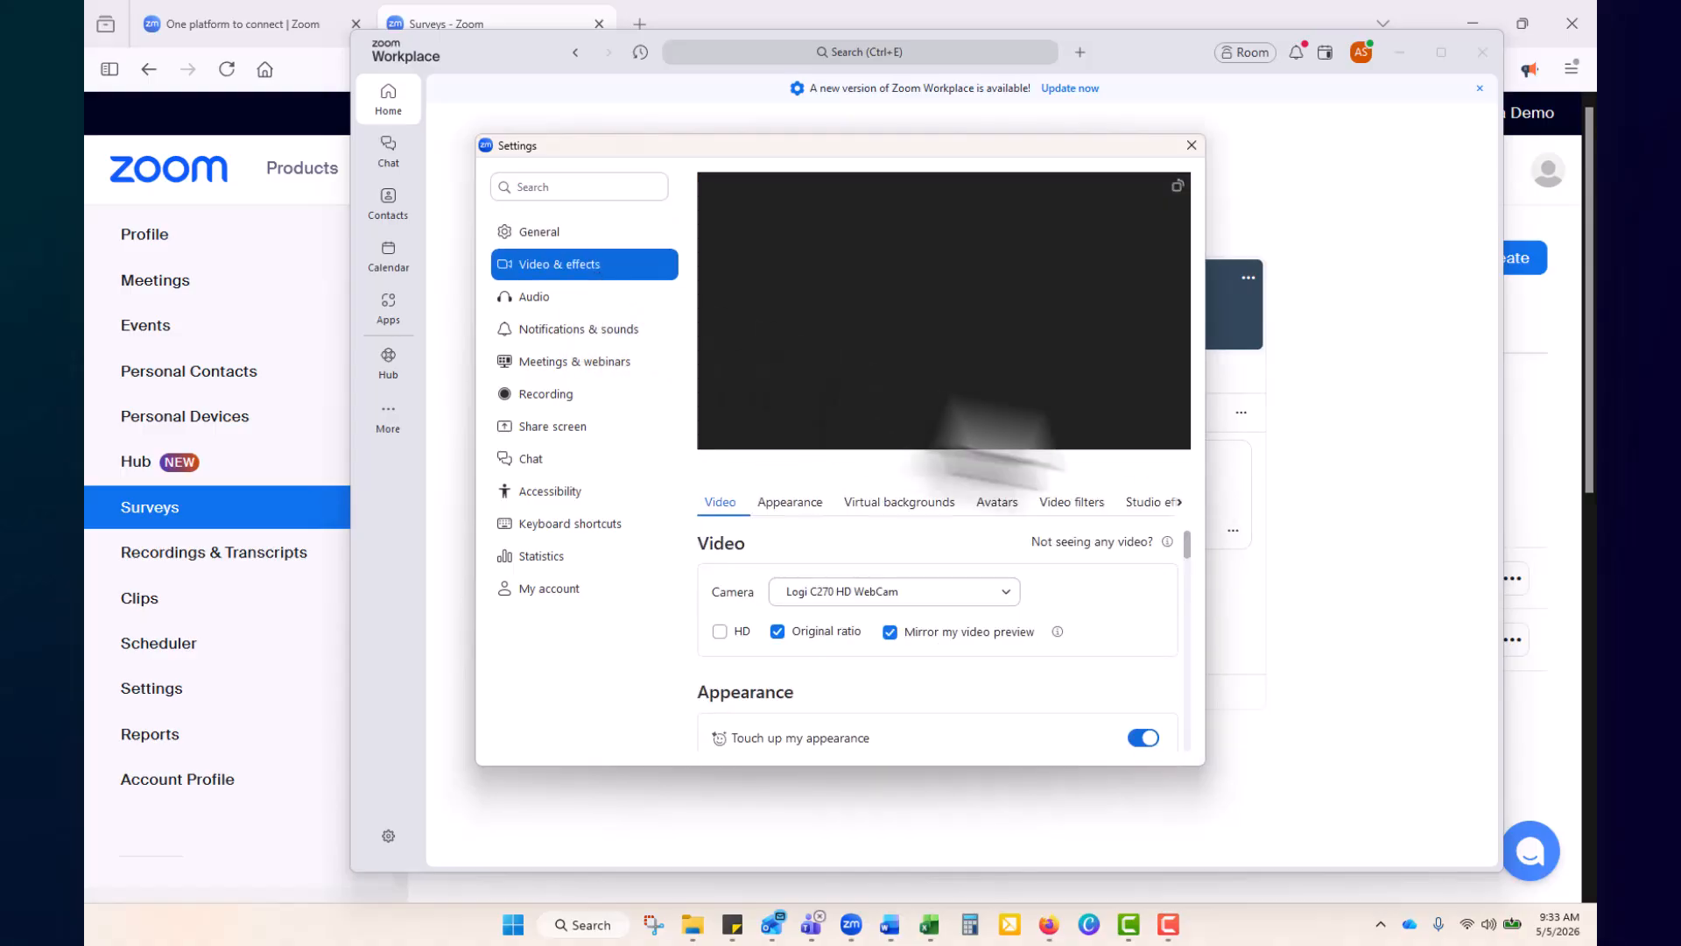
click(570, 306)
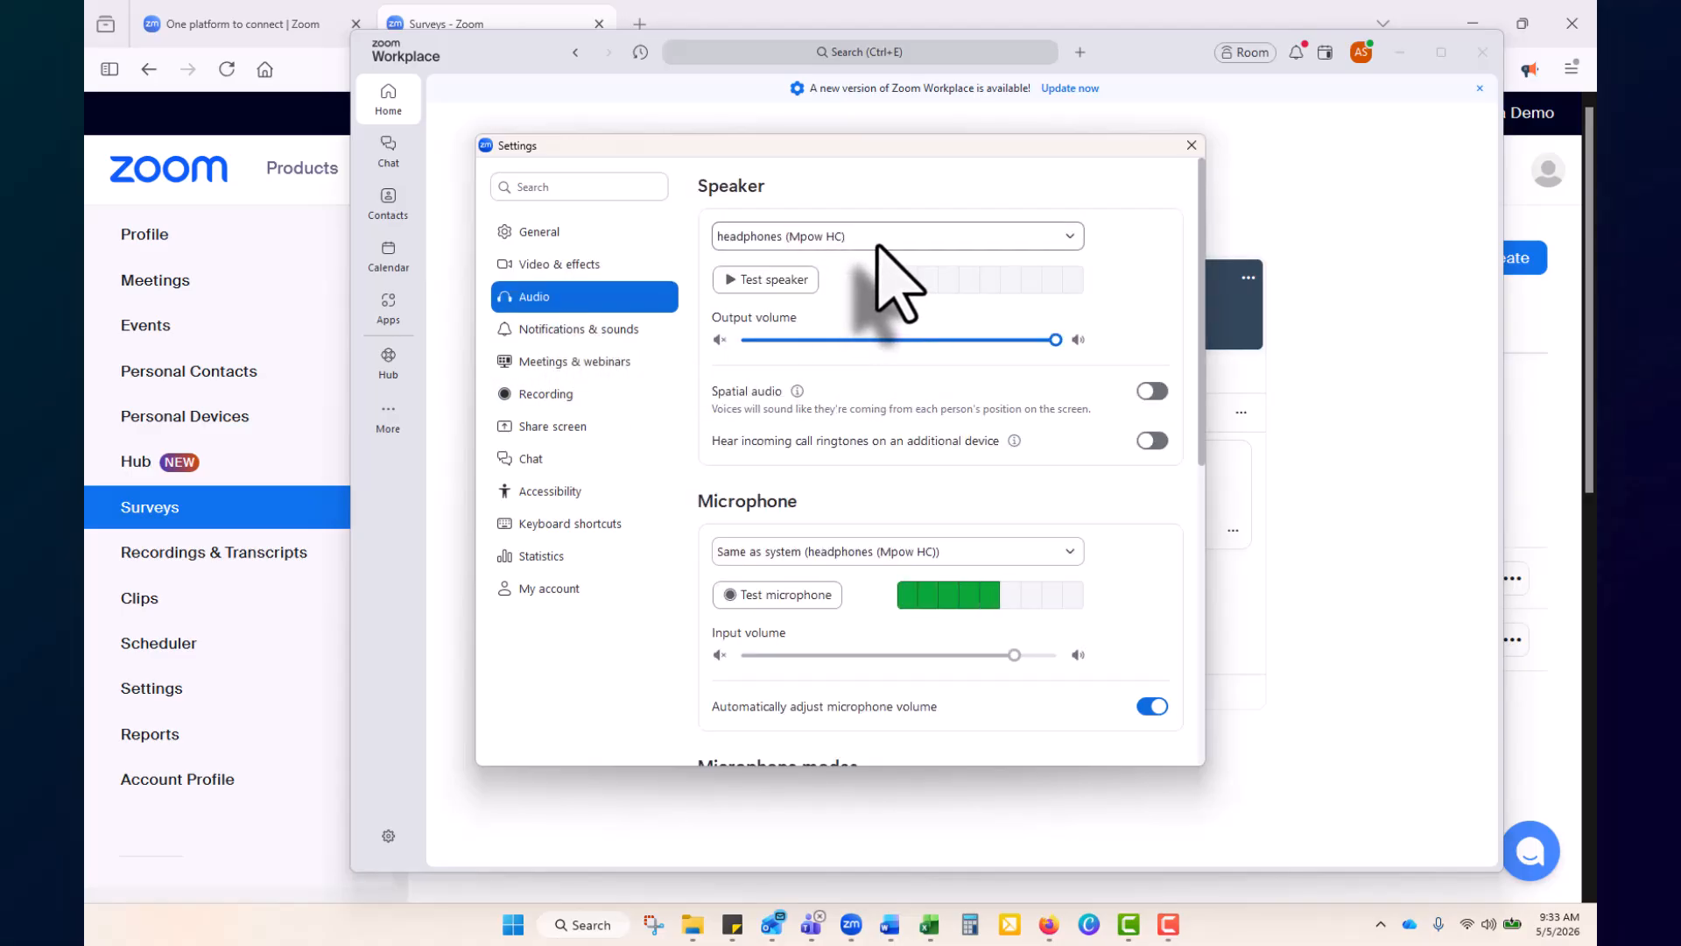
click(558, 332)
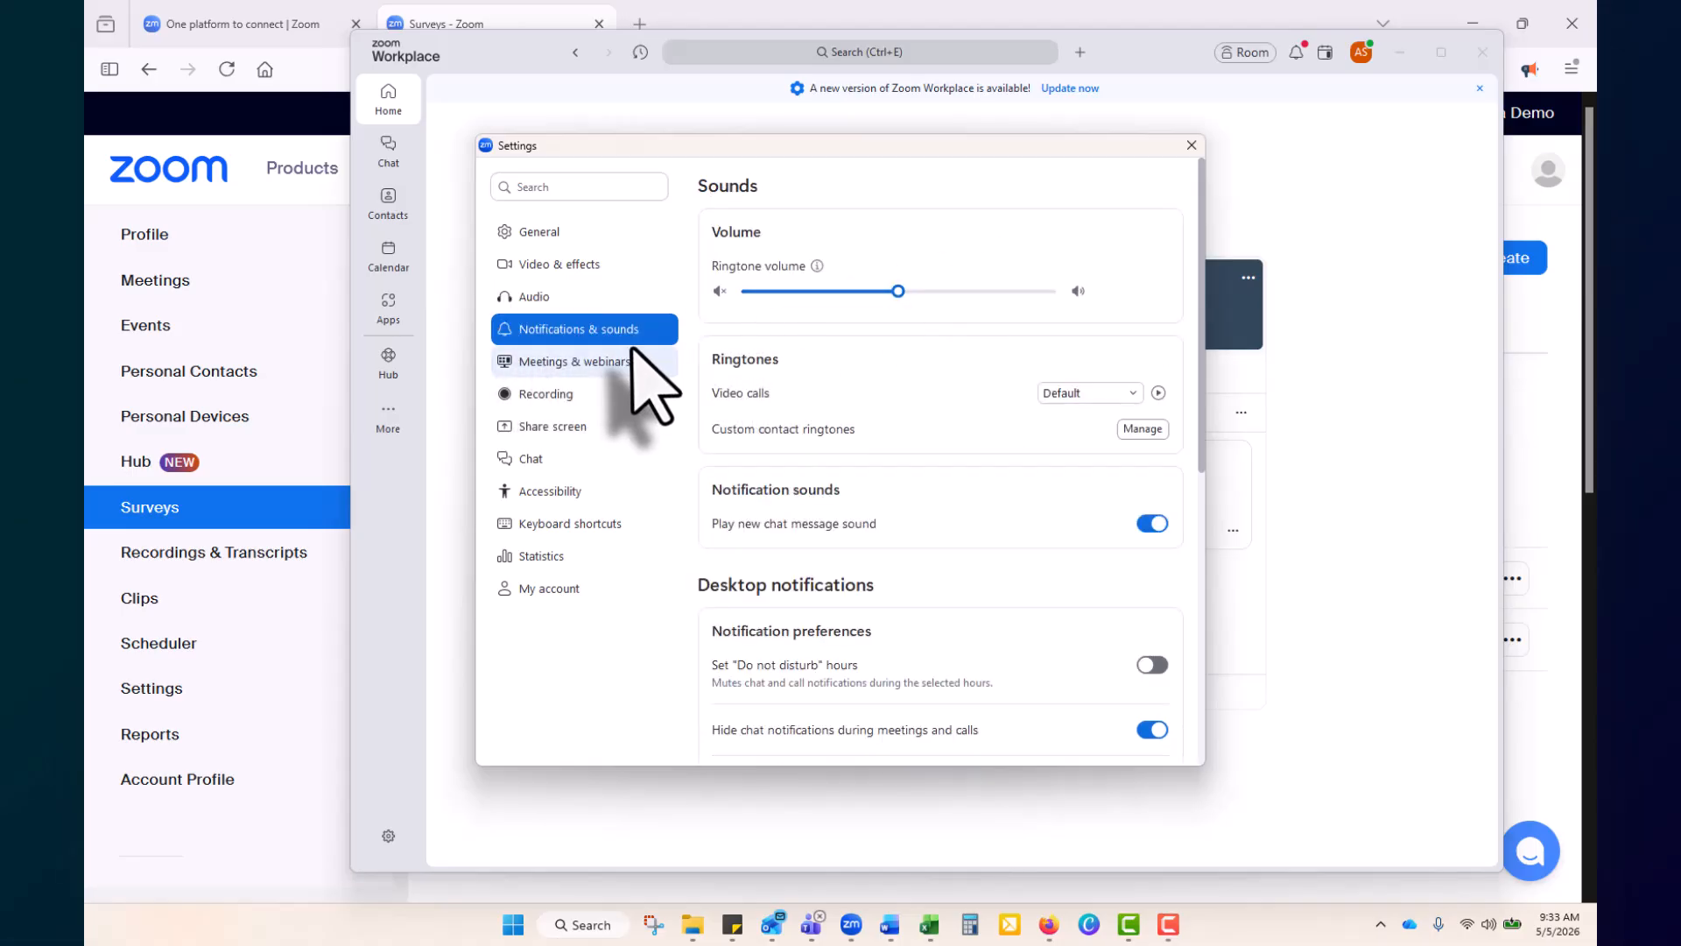
click(602, 402)
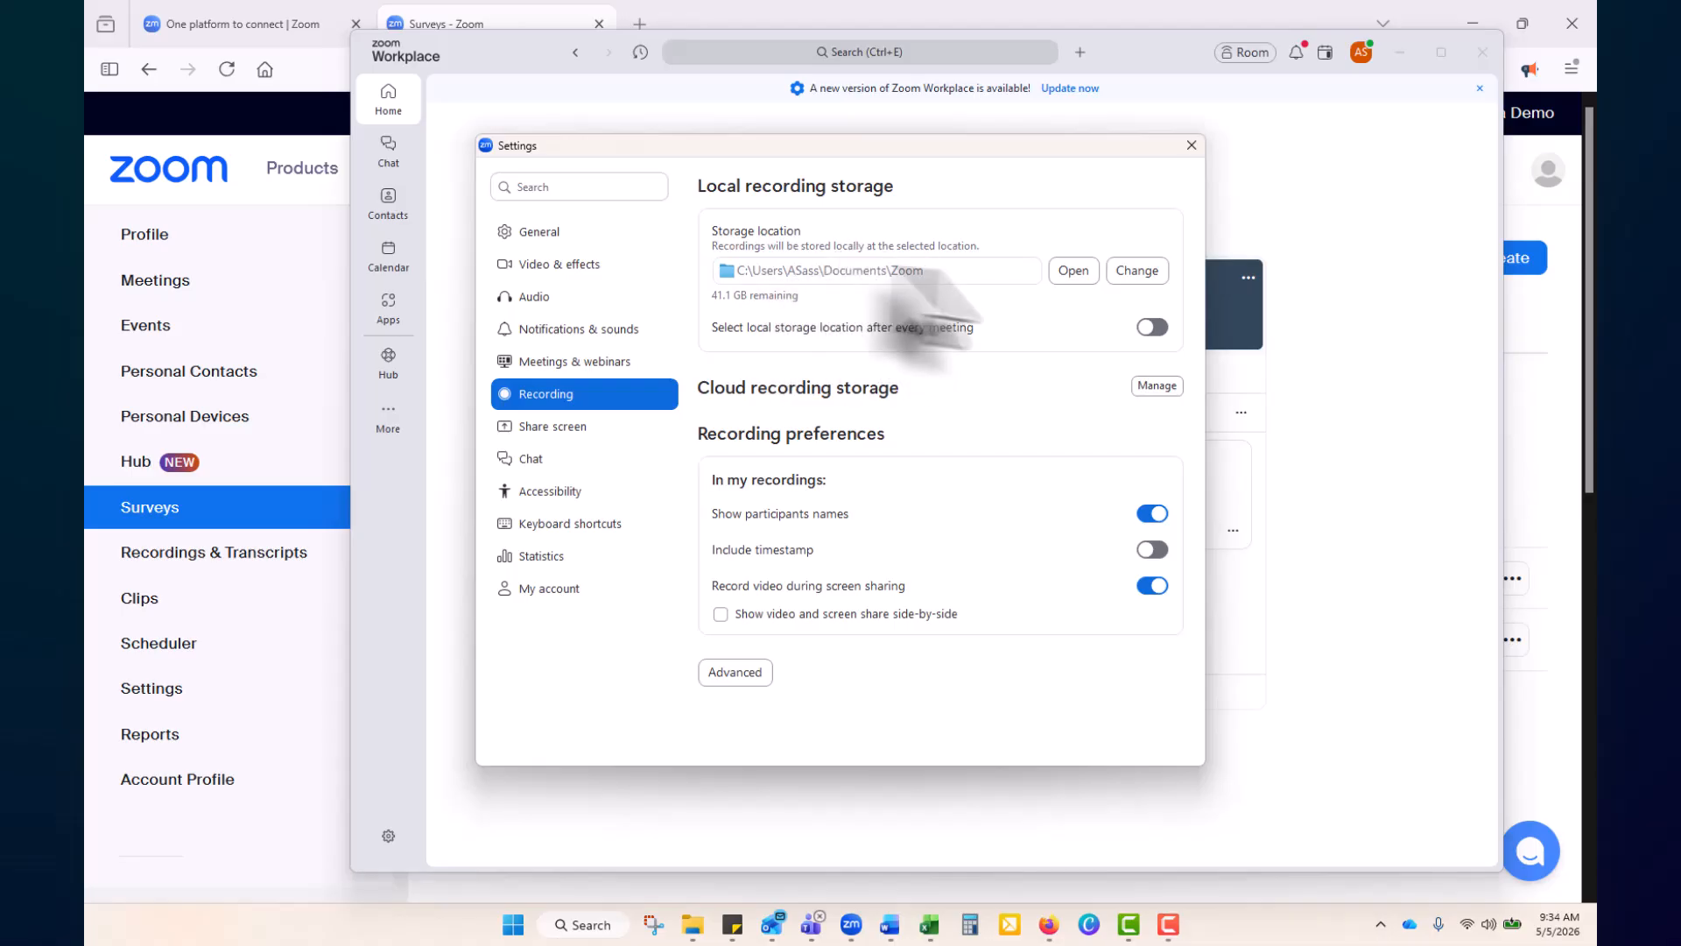
Close Zoom settings and the app, then open the GSOE Instructor Onboarding course's module list in Moodle
click(1192, 145)
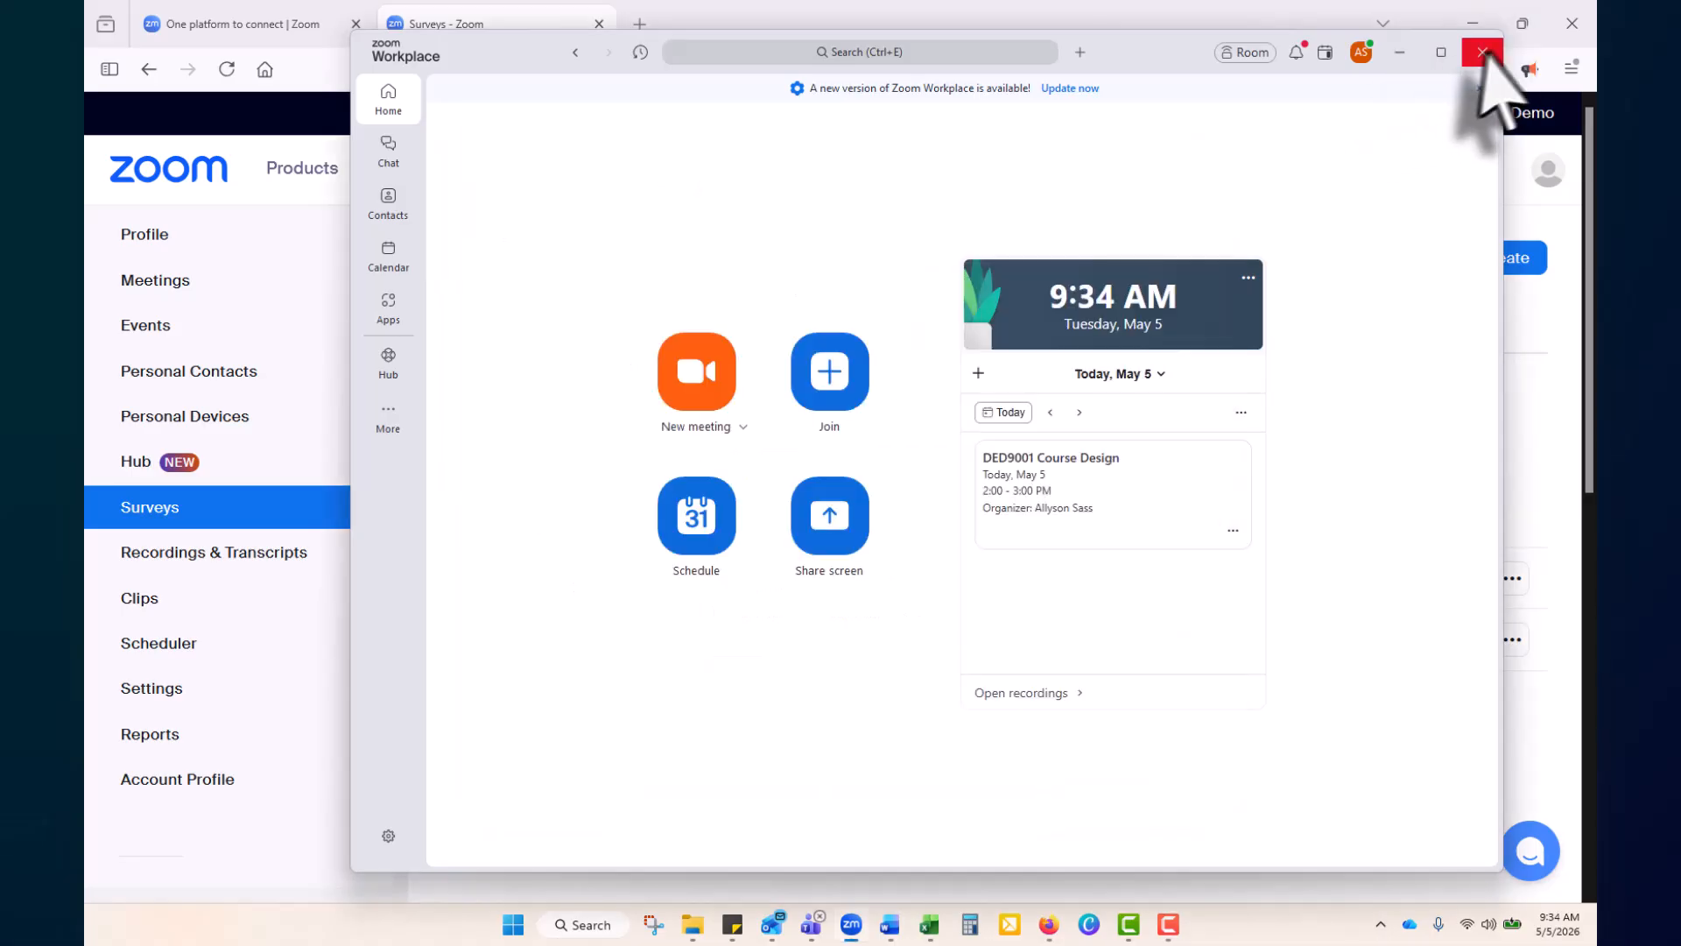
click(1482, 51)
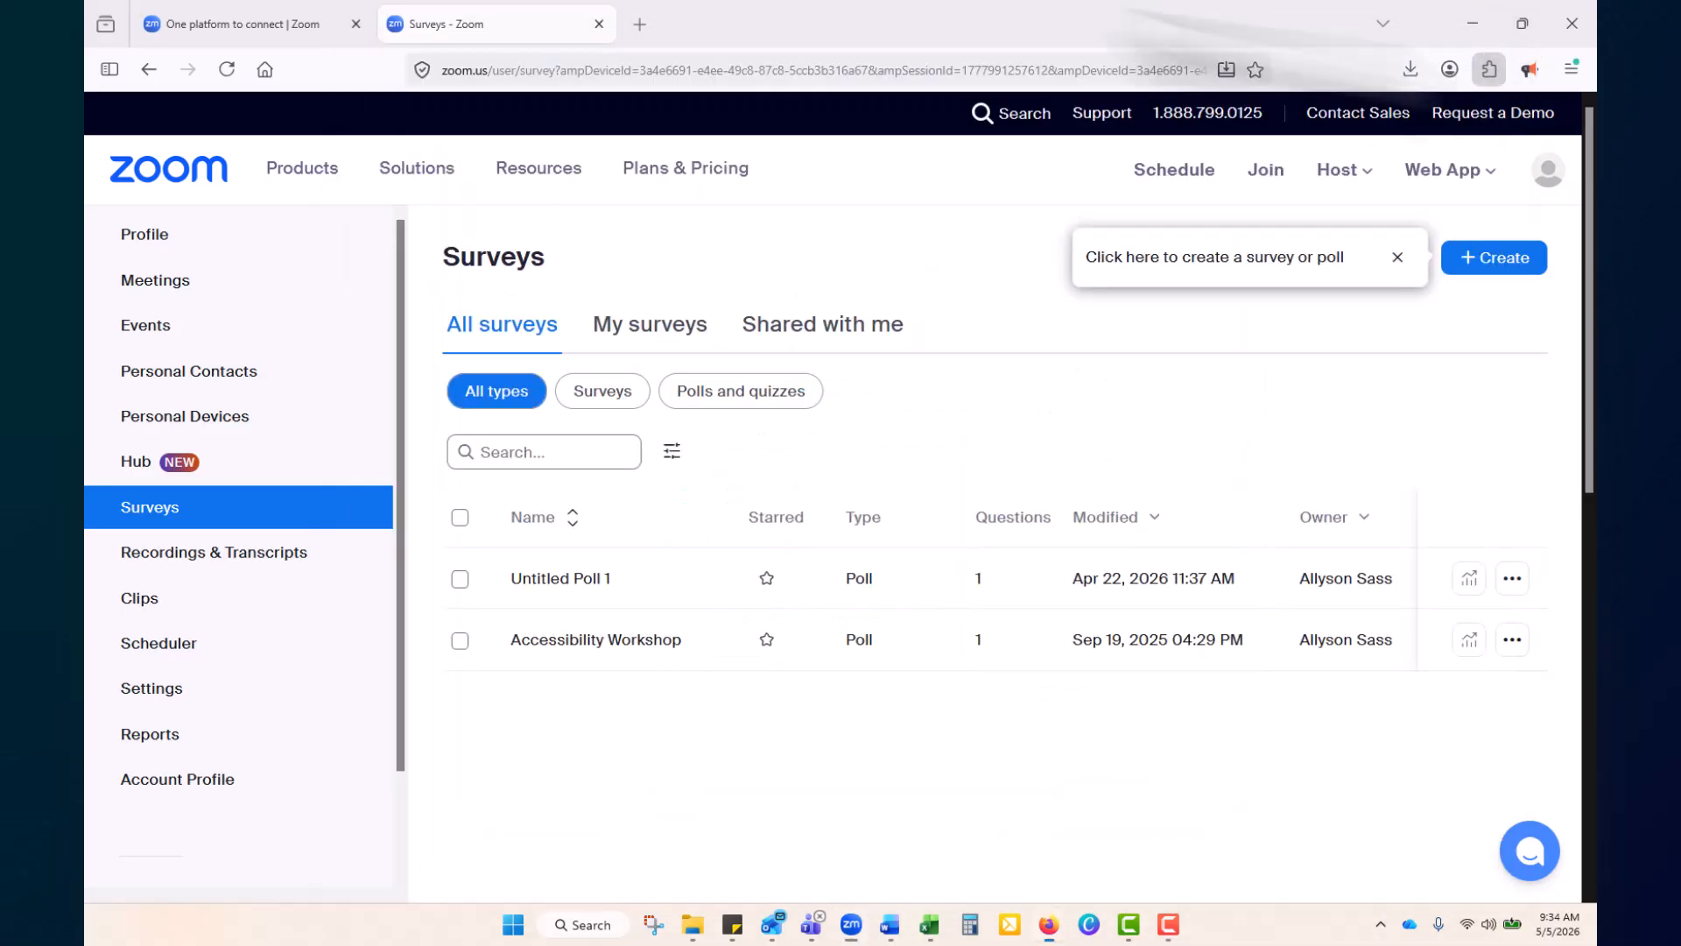
click(639, 24)
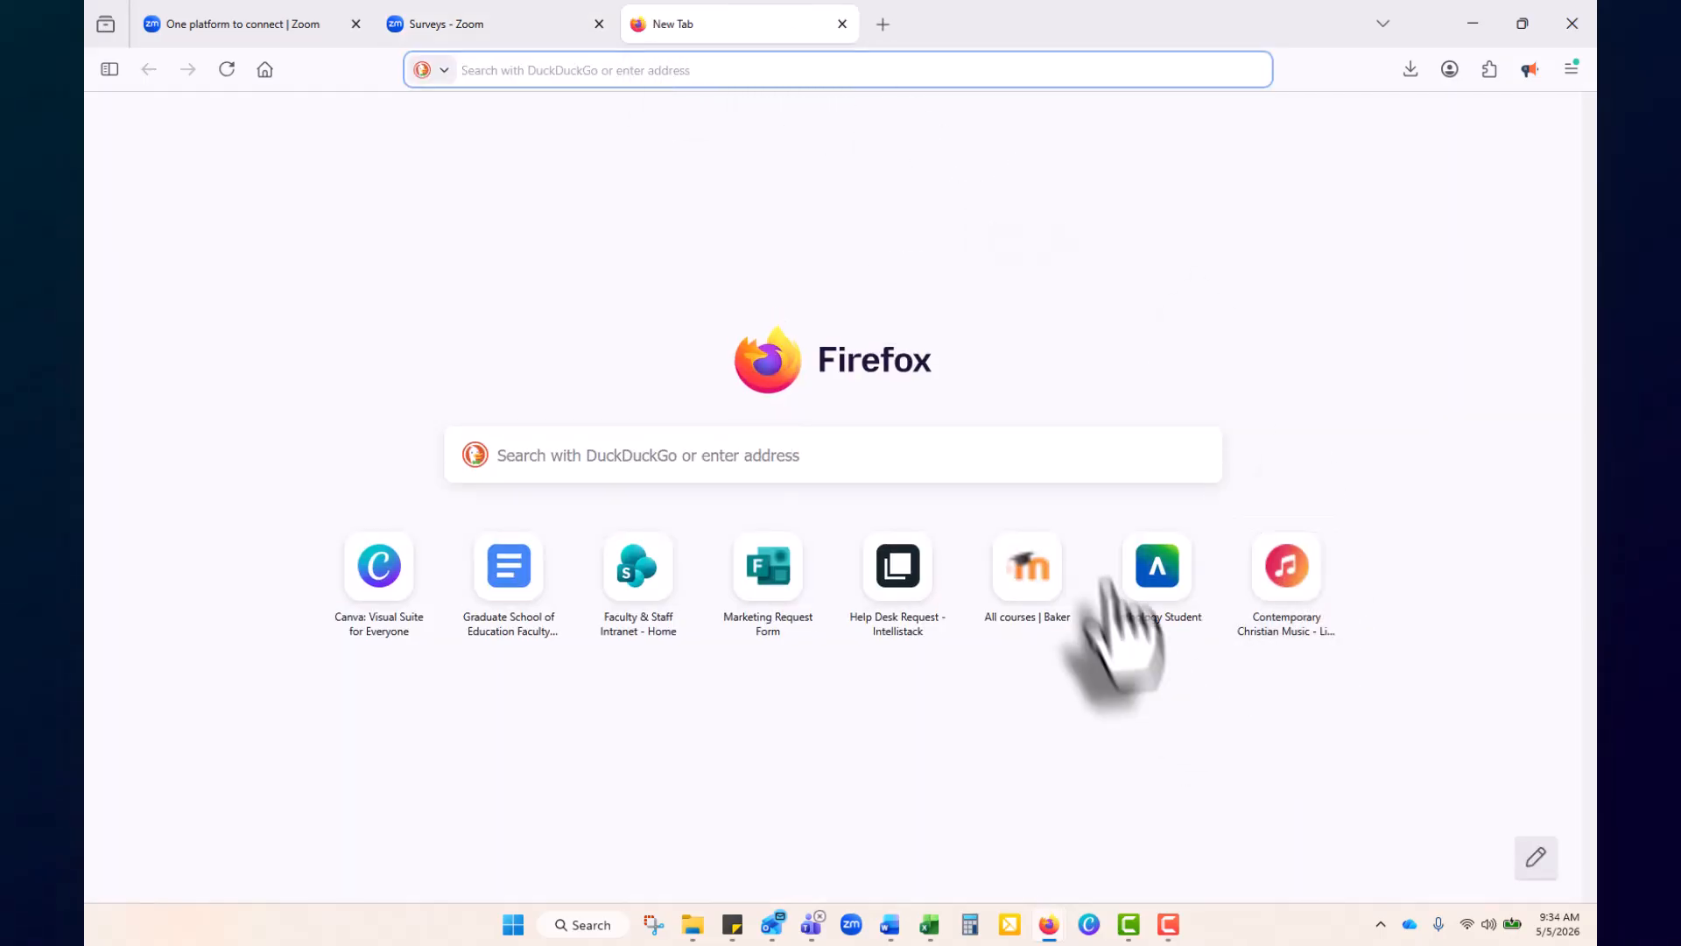
click(1042, 588)
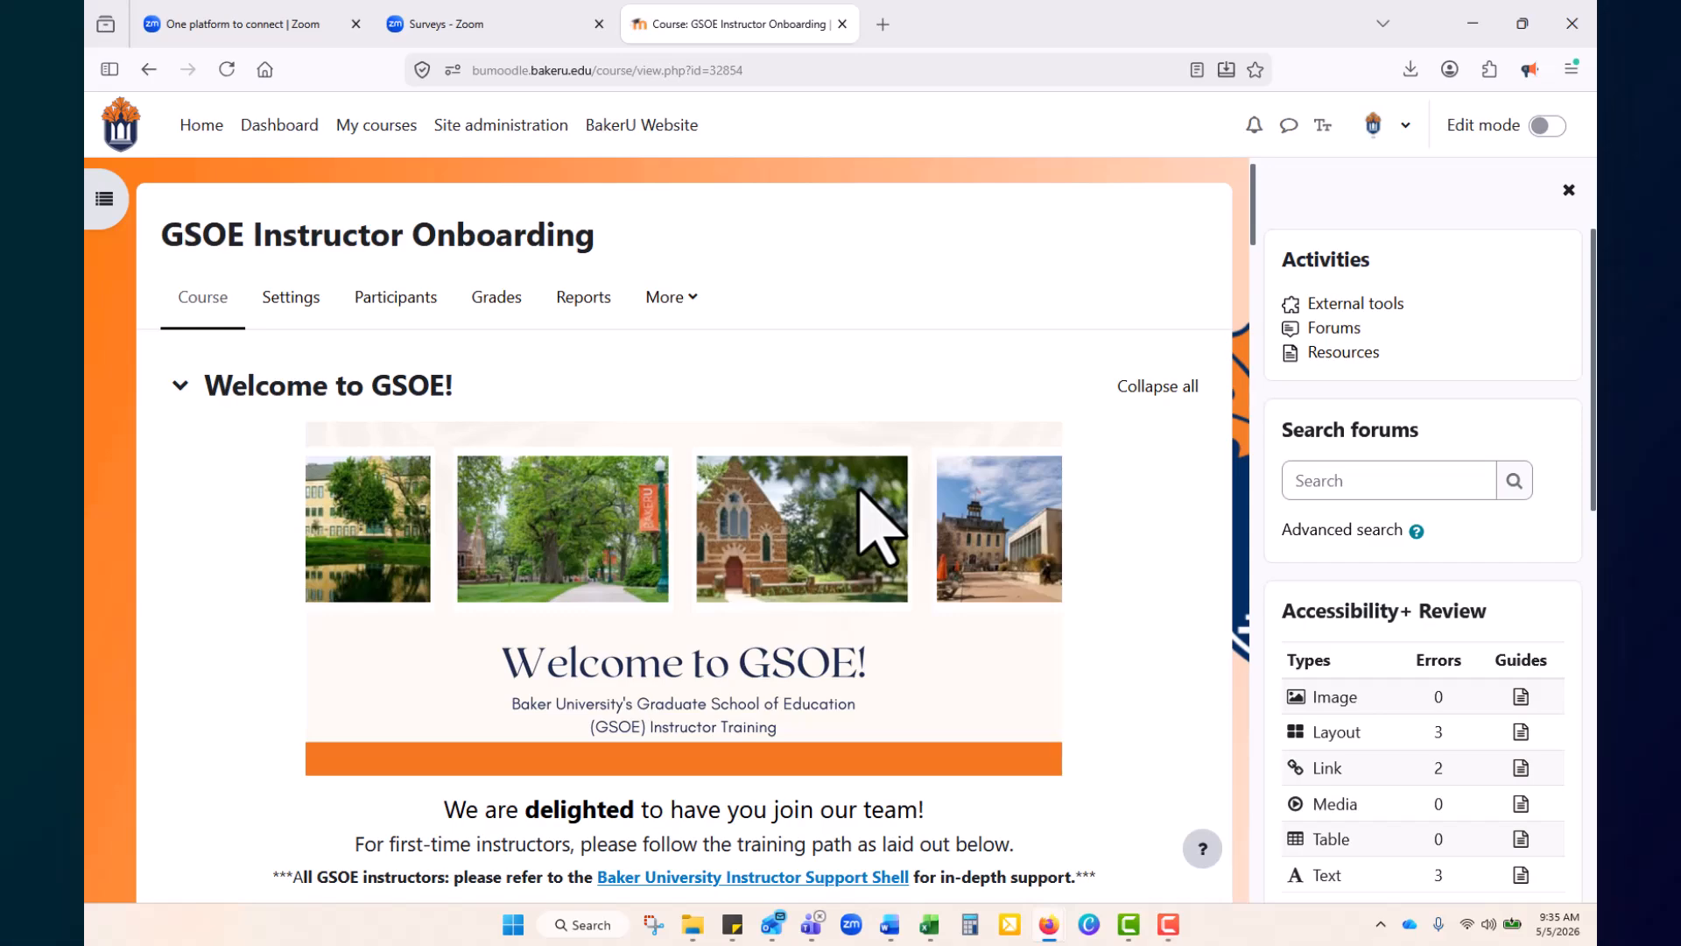
scroll(878, 525, down, 10)
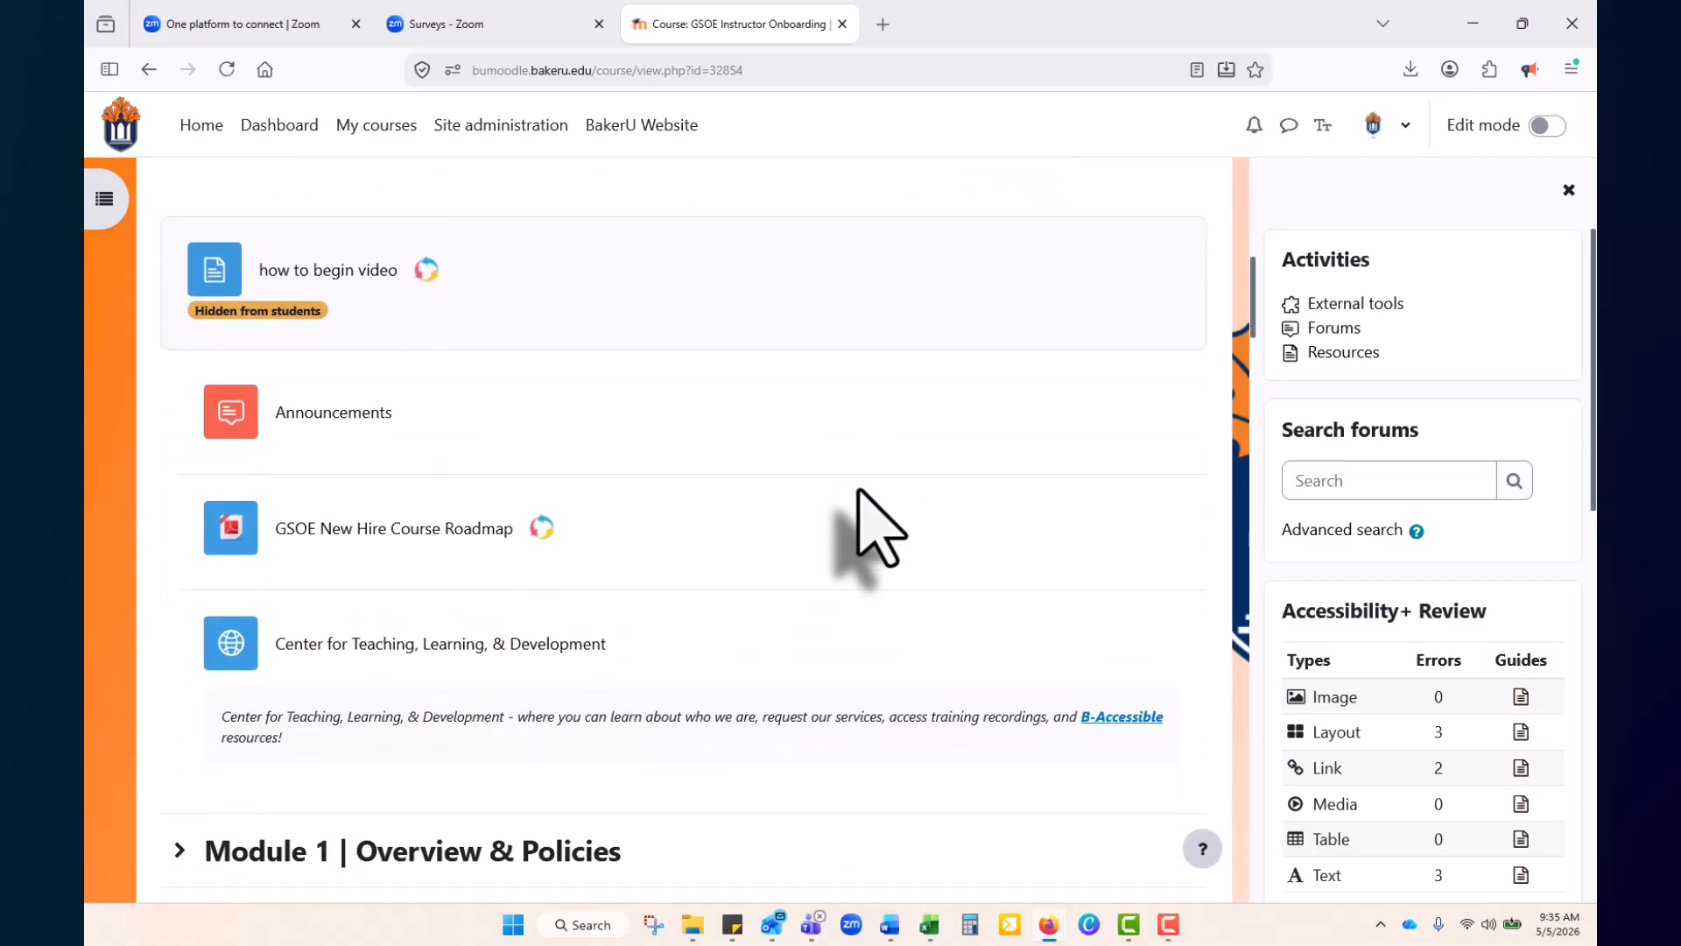
scroll(860, 491, down, 1)
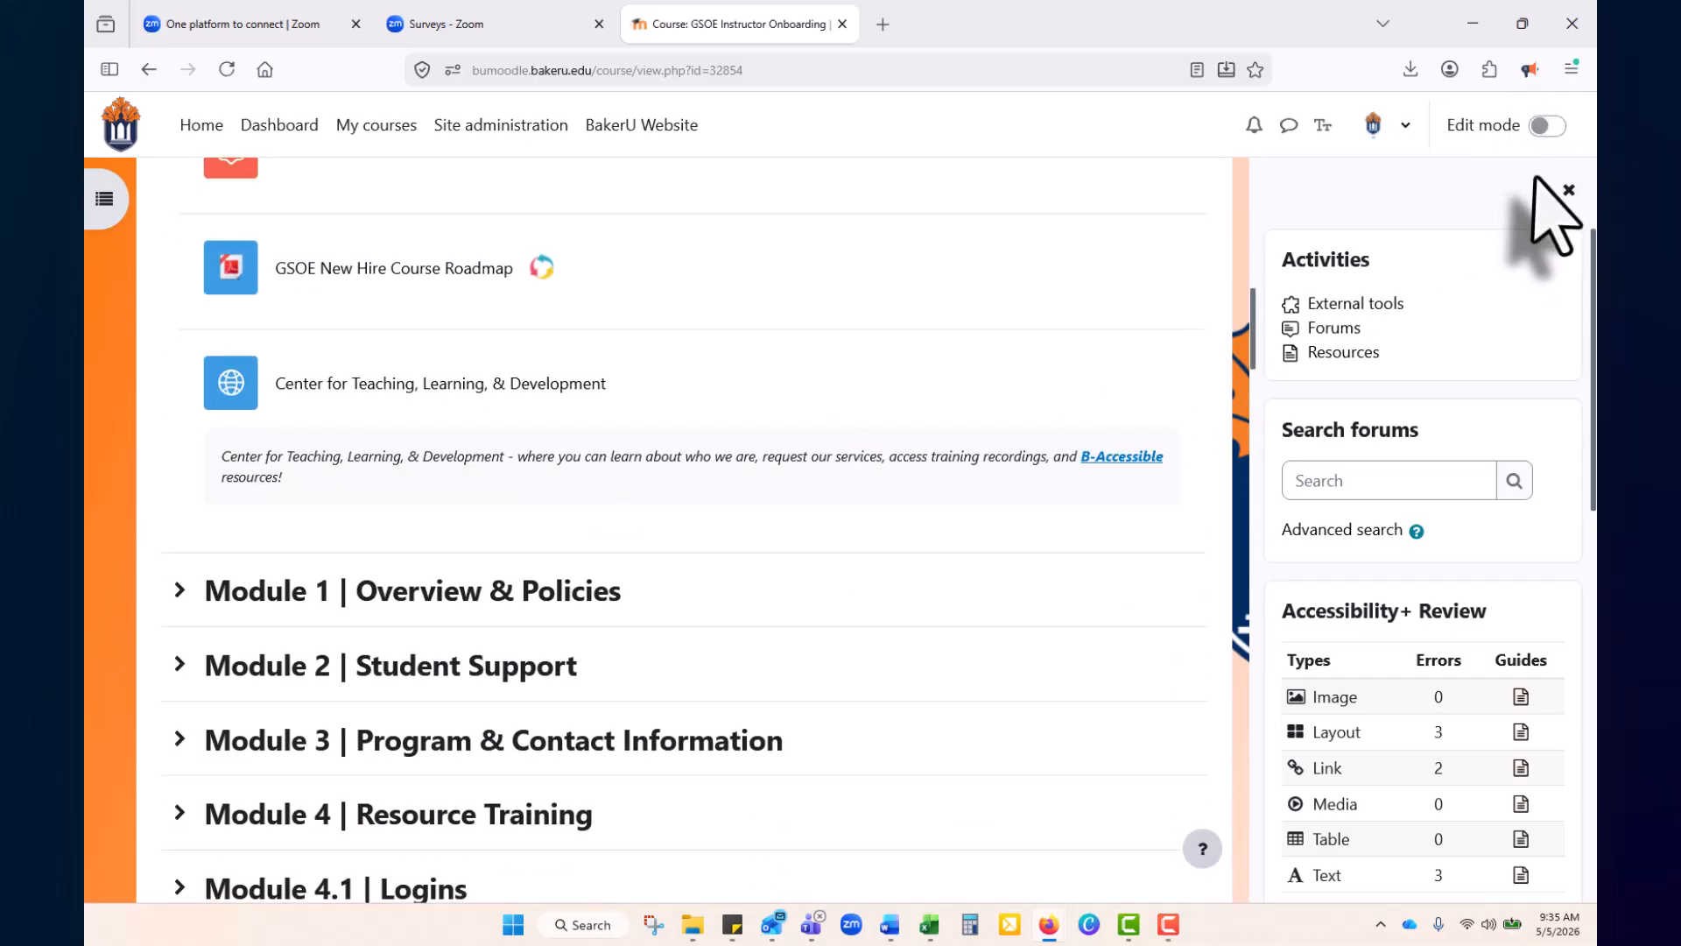
Turn on Edit mode and pick Page from the activity chooser in the welcome section
click(1550, 126)
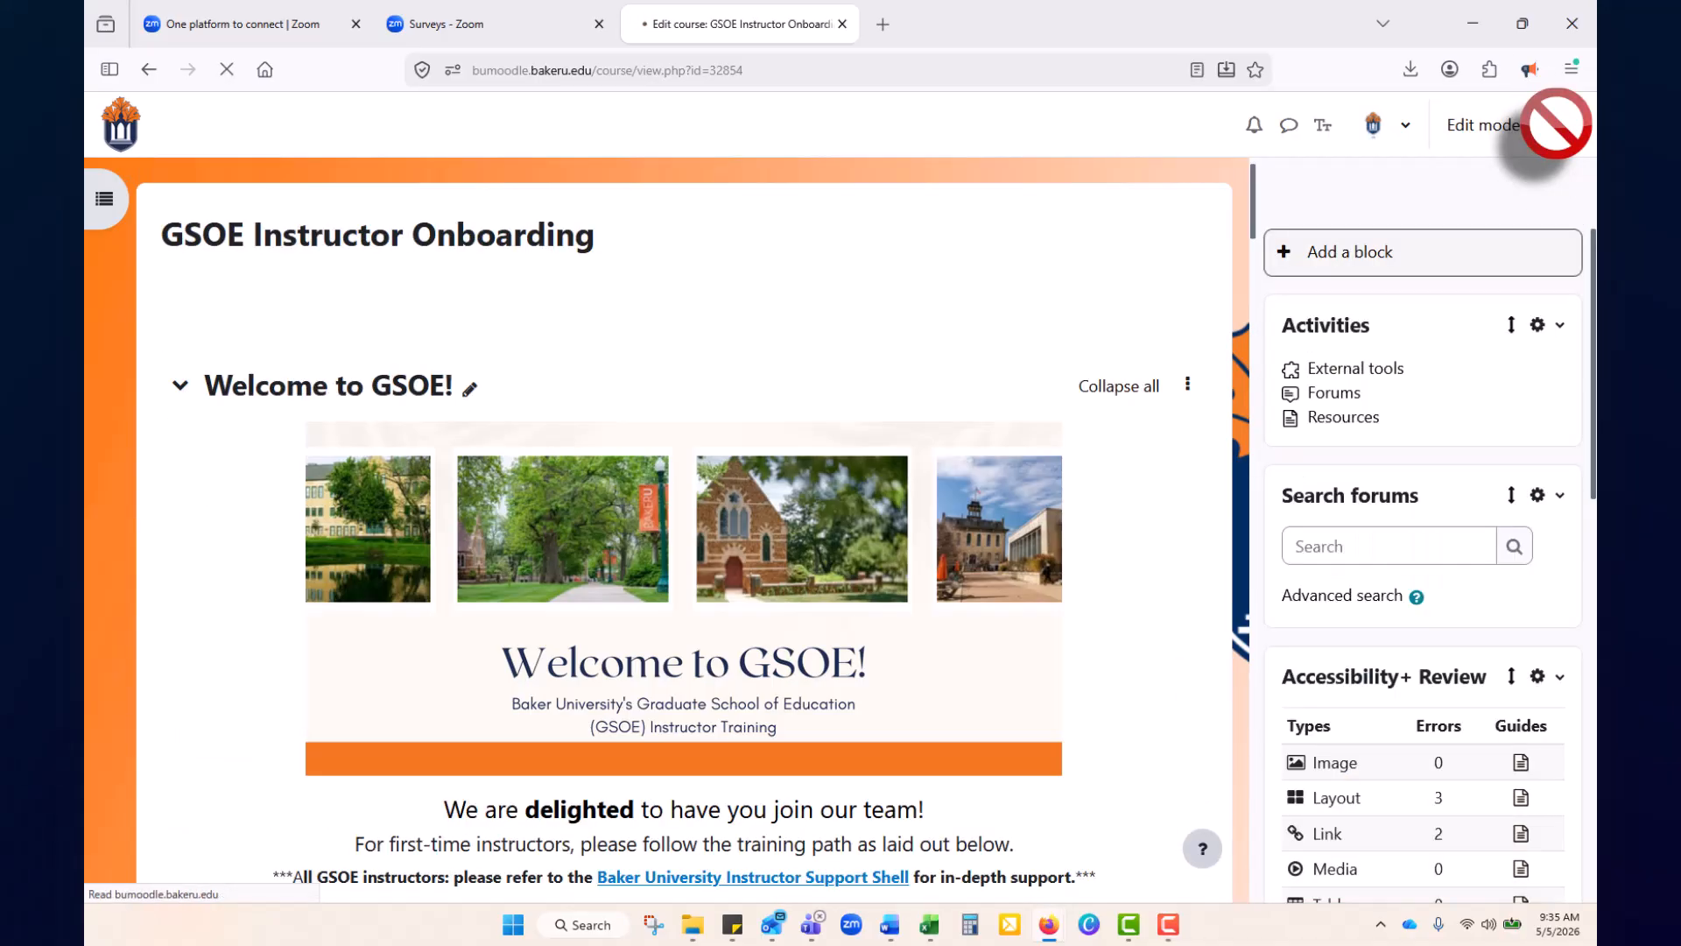
scroll(692, 565, down, 10)
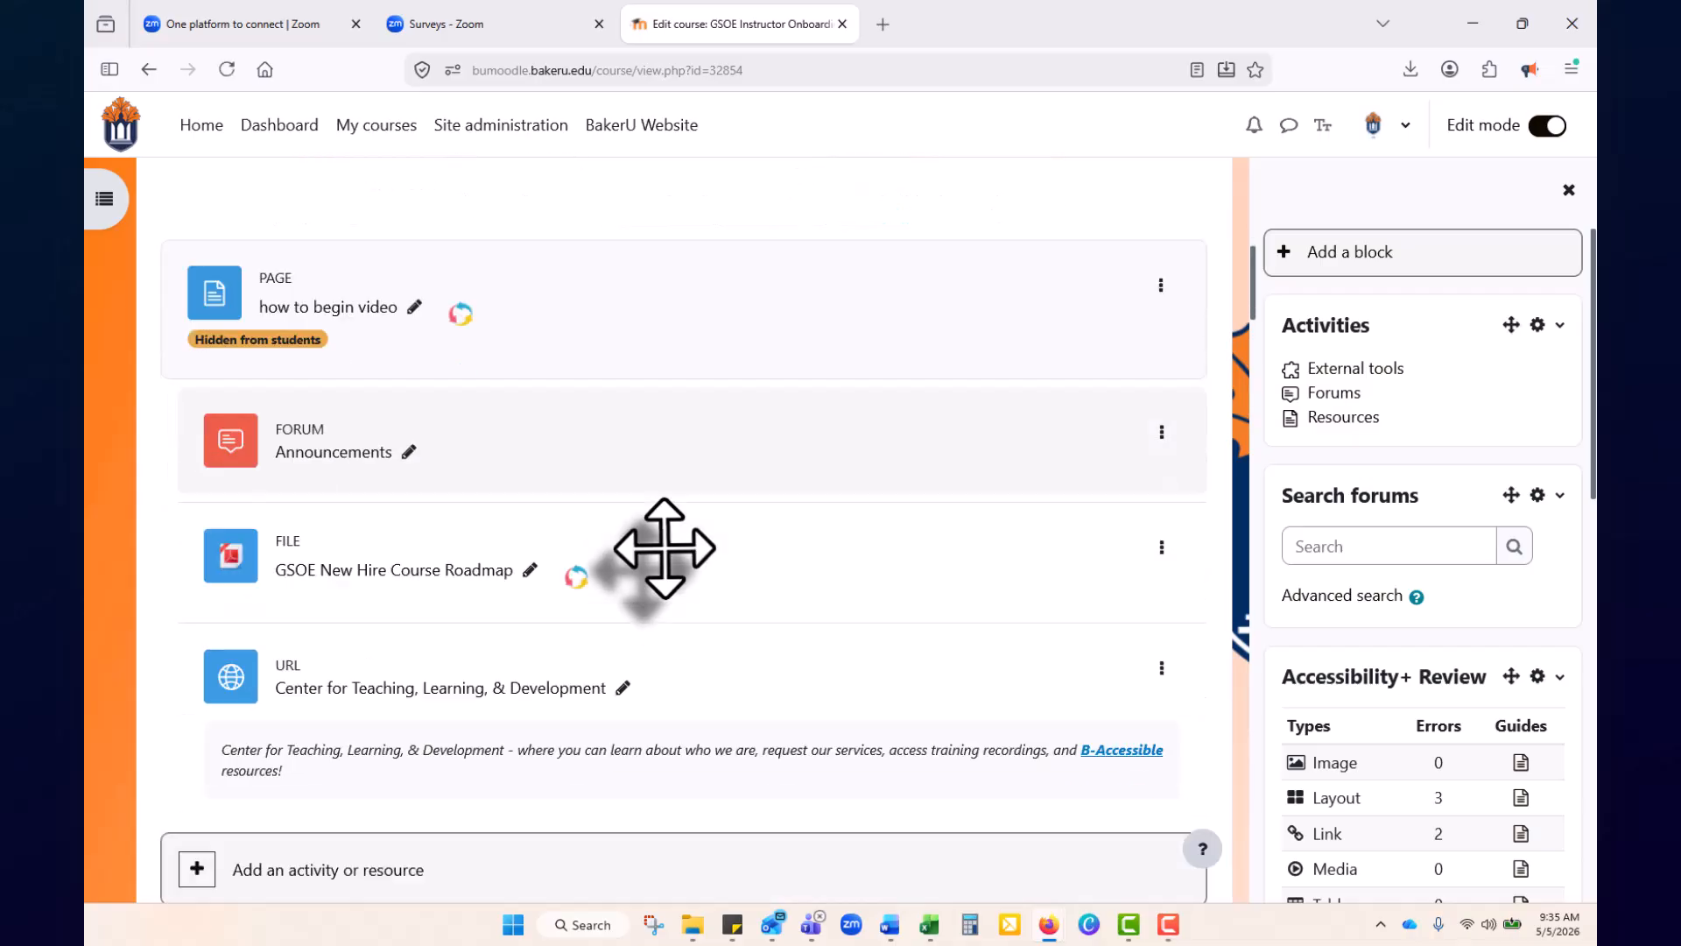
click(394, 602)
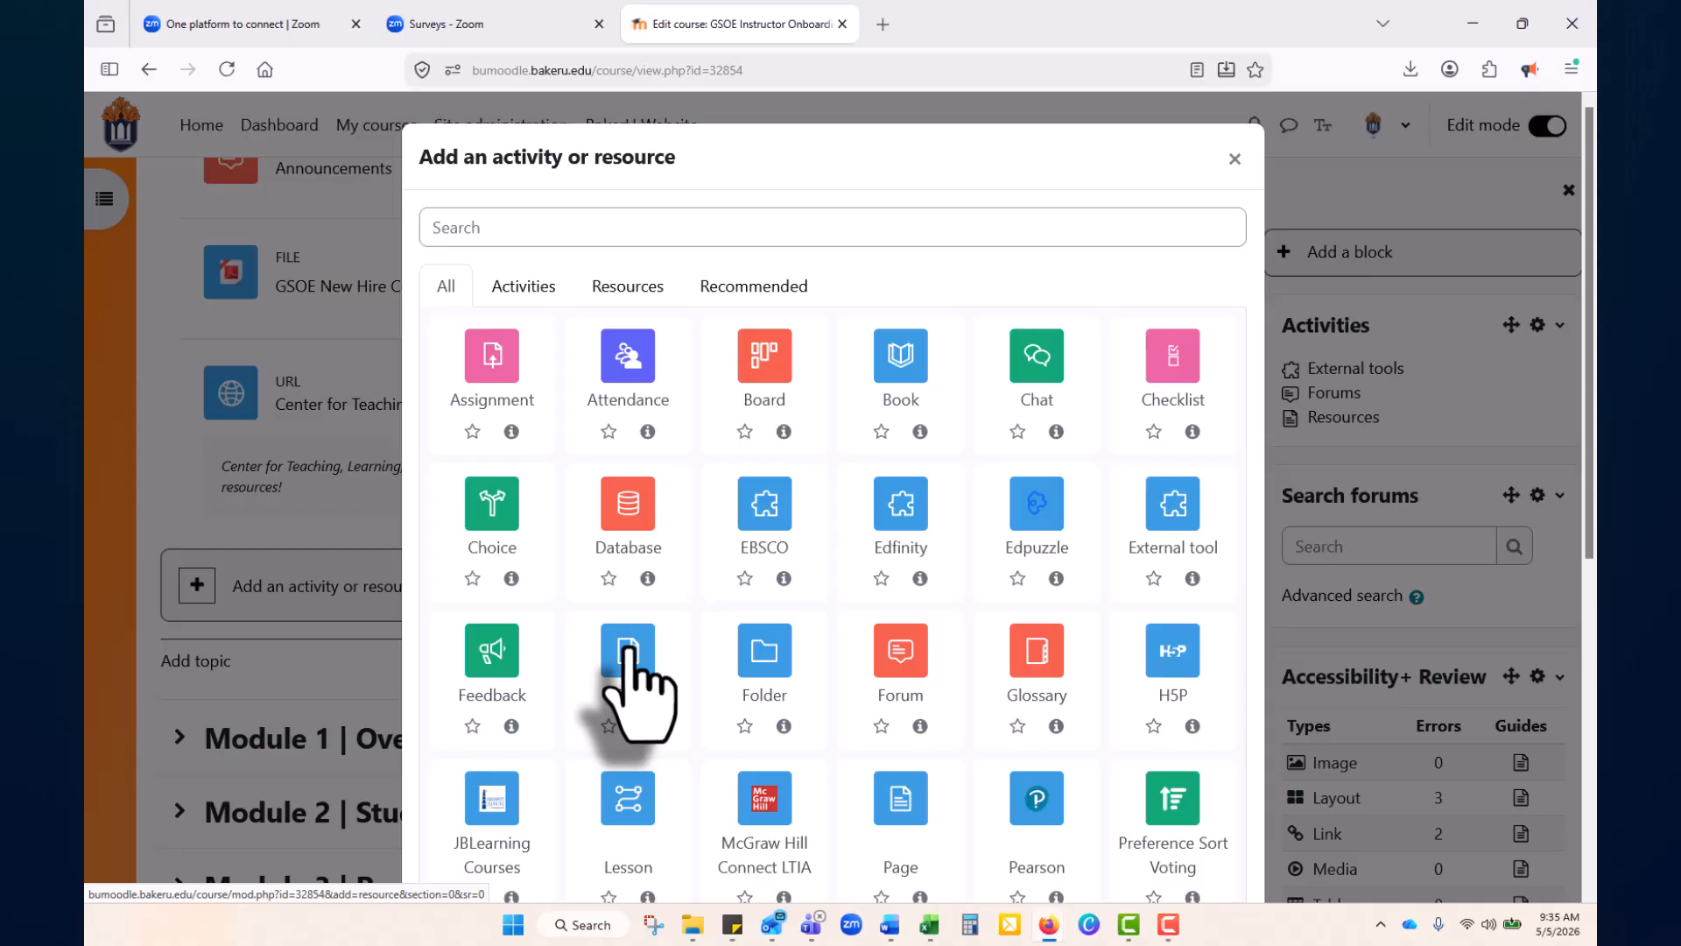
scroll(628, 652, down, 3)
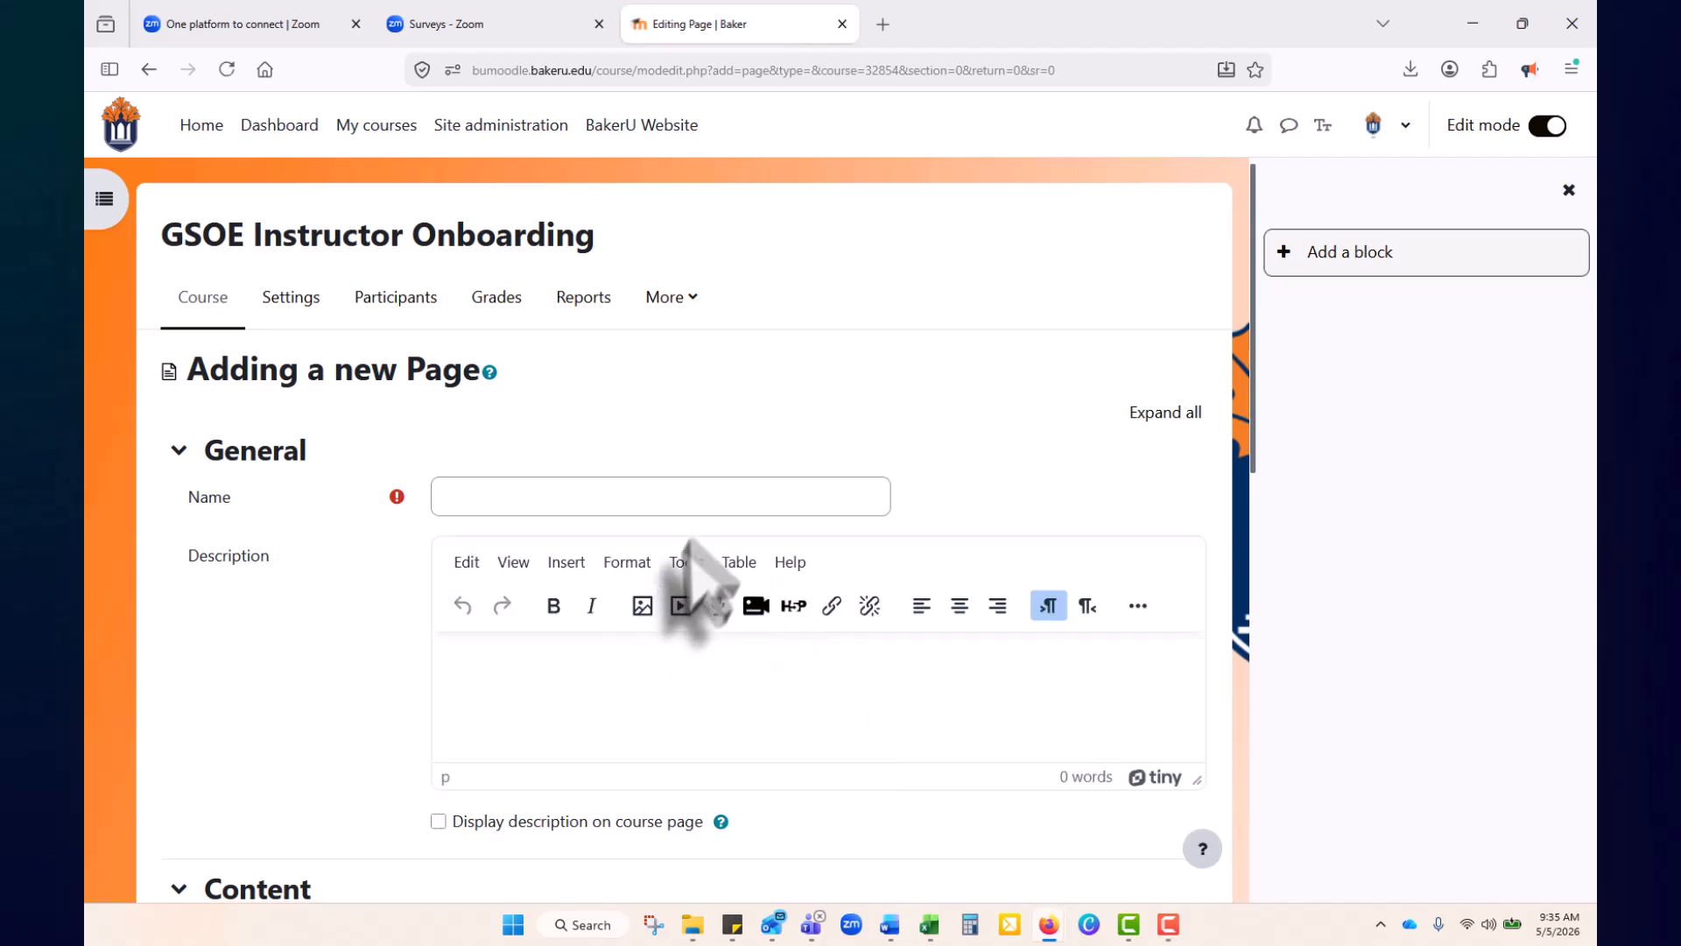
Name the new page 'test'
click(723, 496)
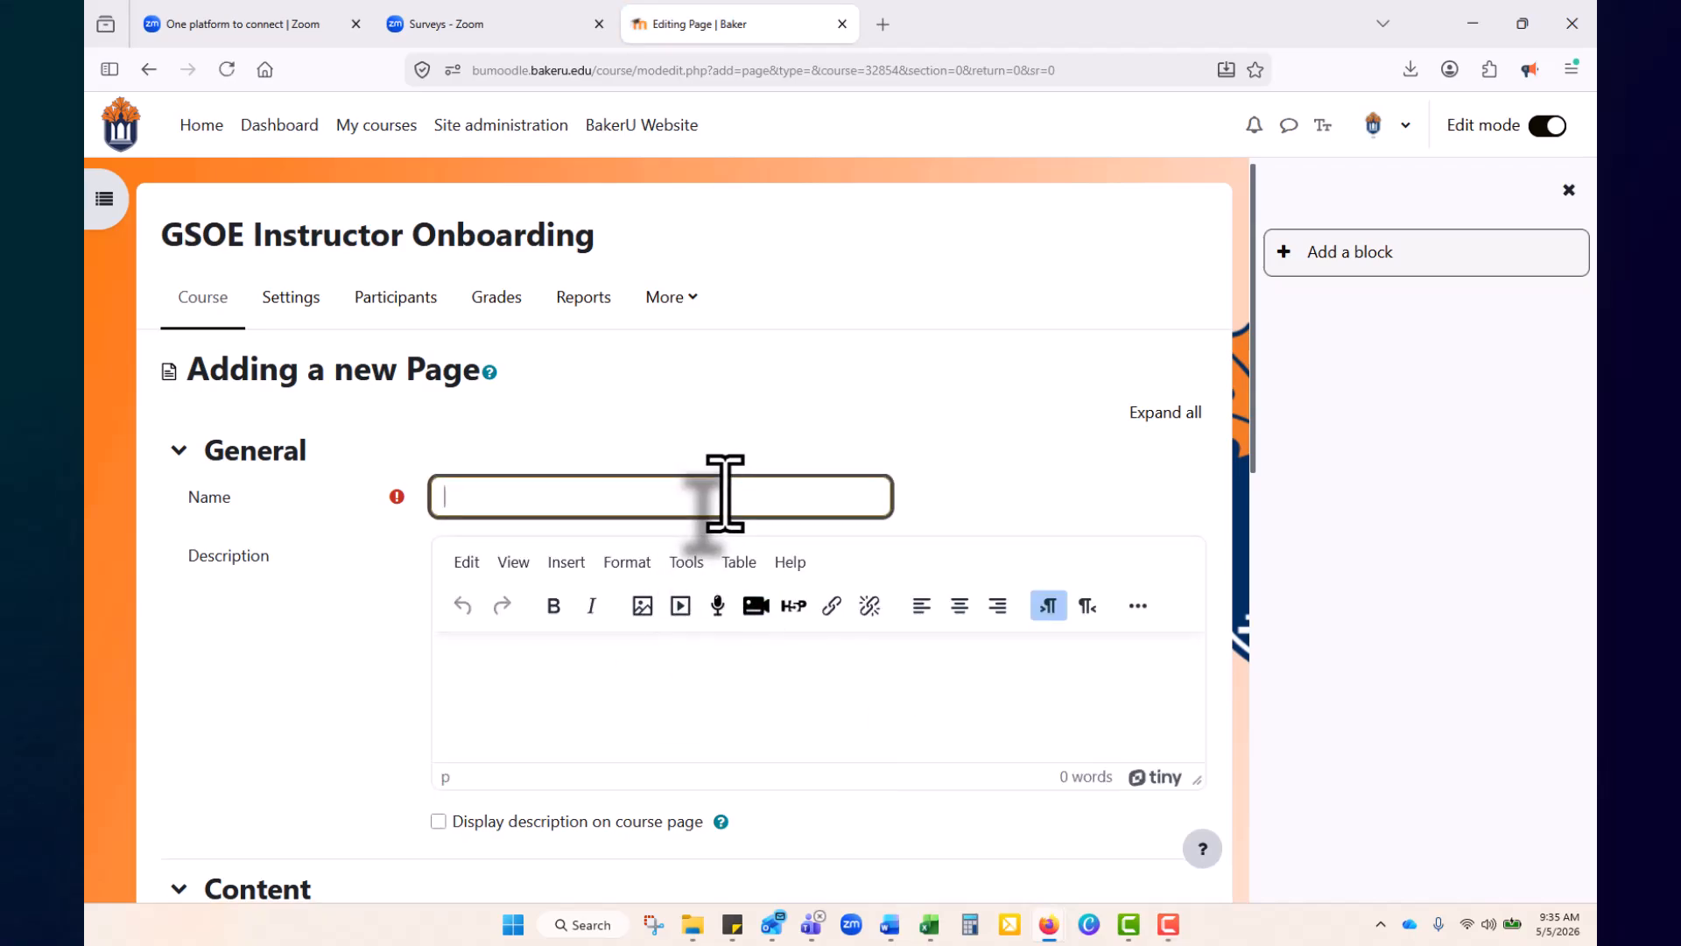
text(test)
scroll(565, 701, down, 5)
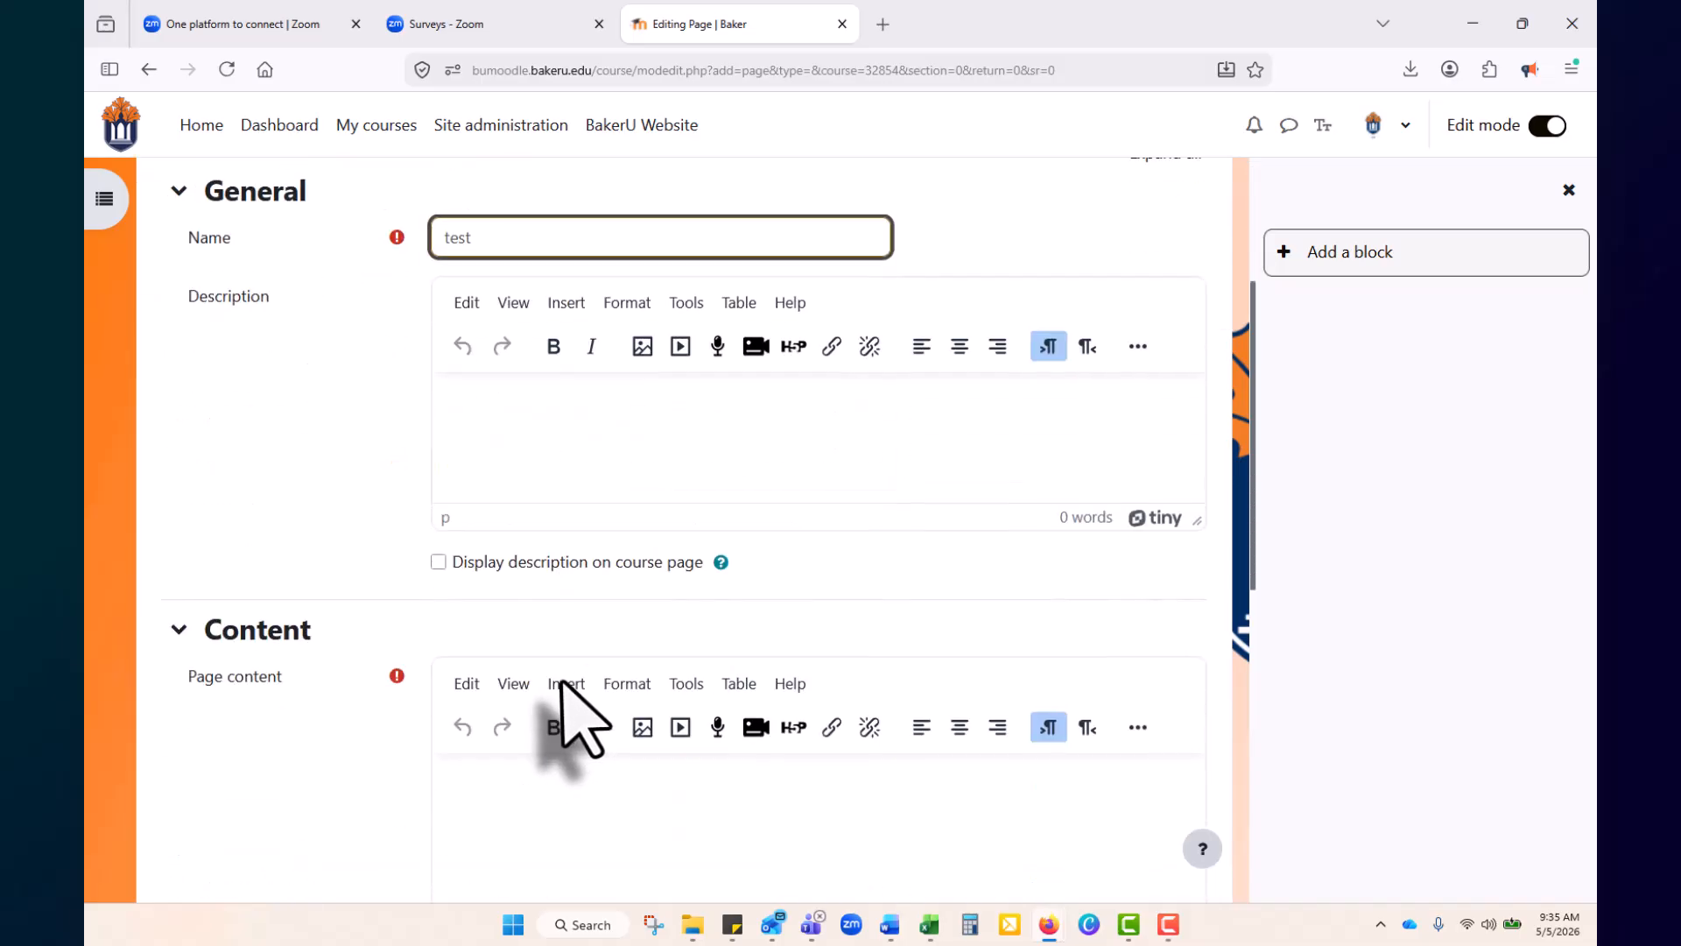
Insert a video in Page content, expand Subtitles and captions, and browse repositories for the source
click(637, 692)
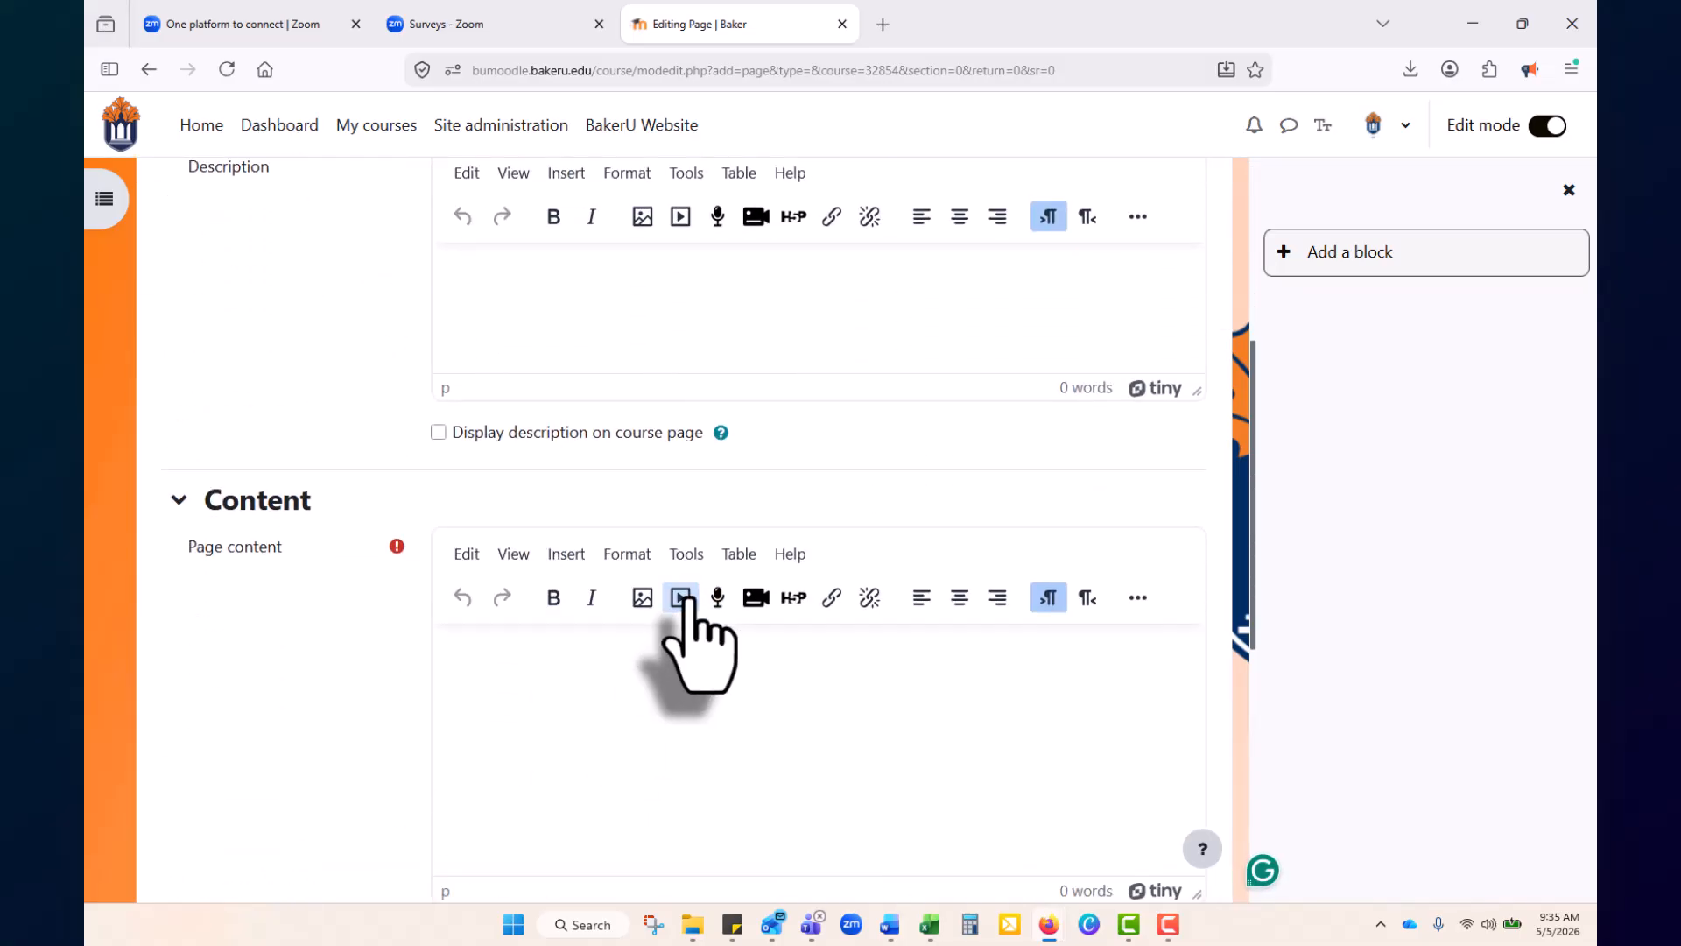
click(681, 597)
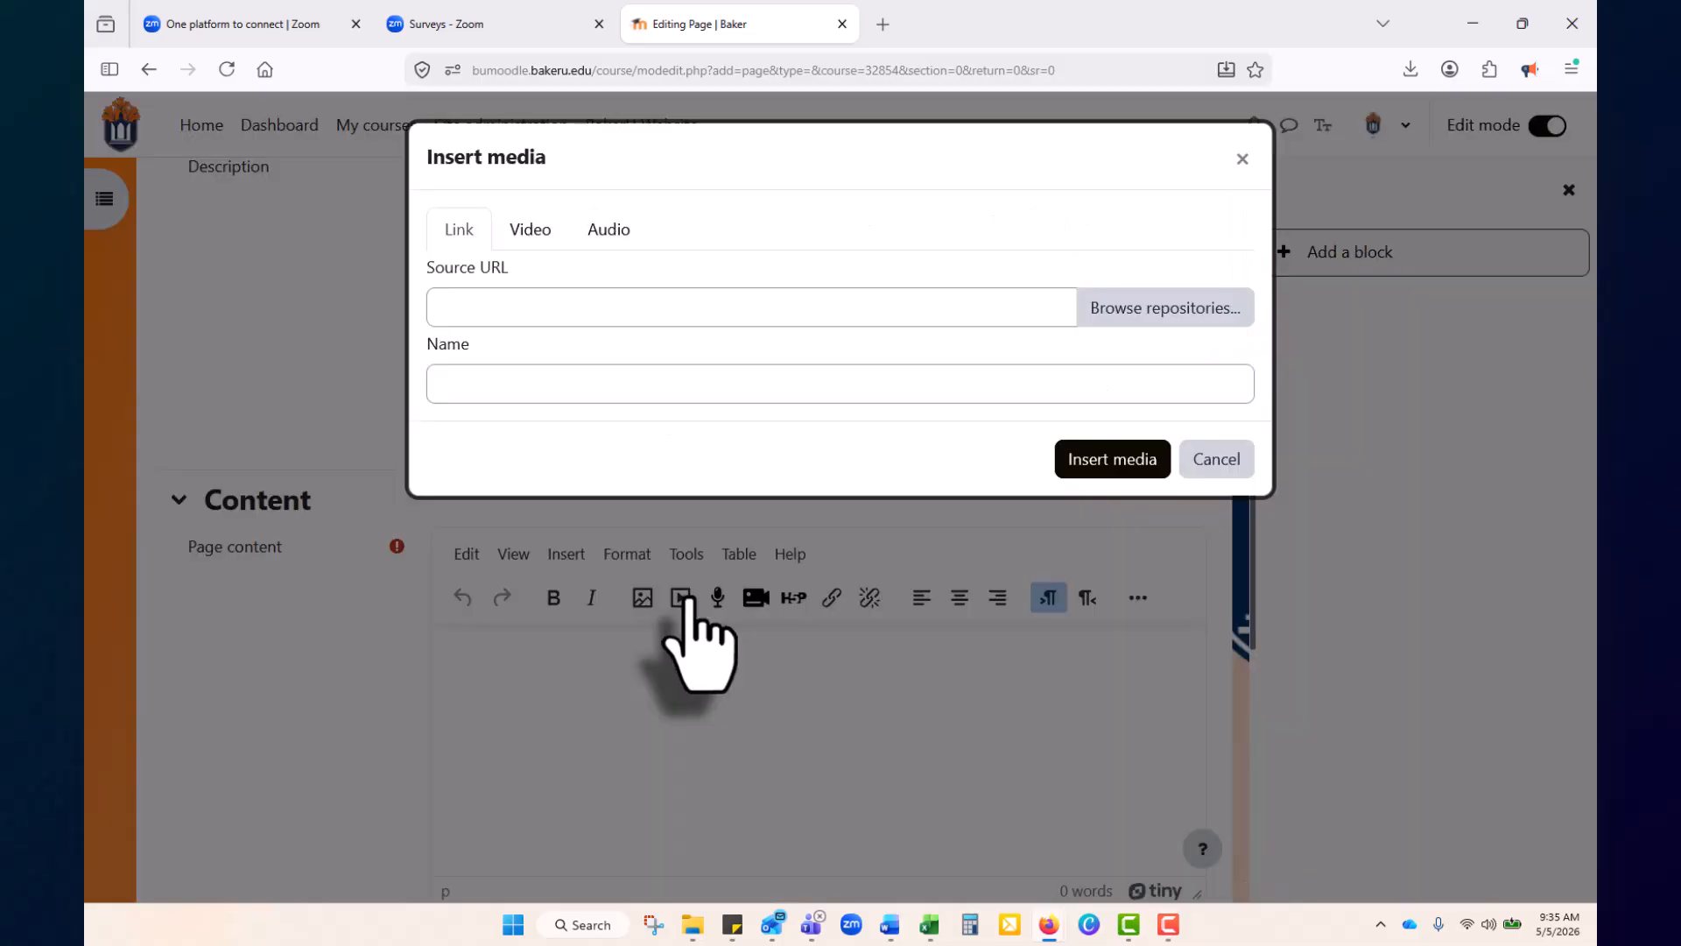
click(528, 229)
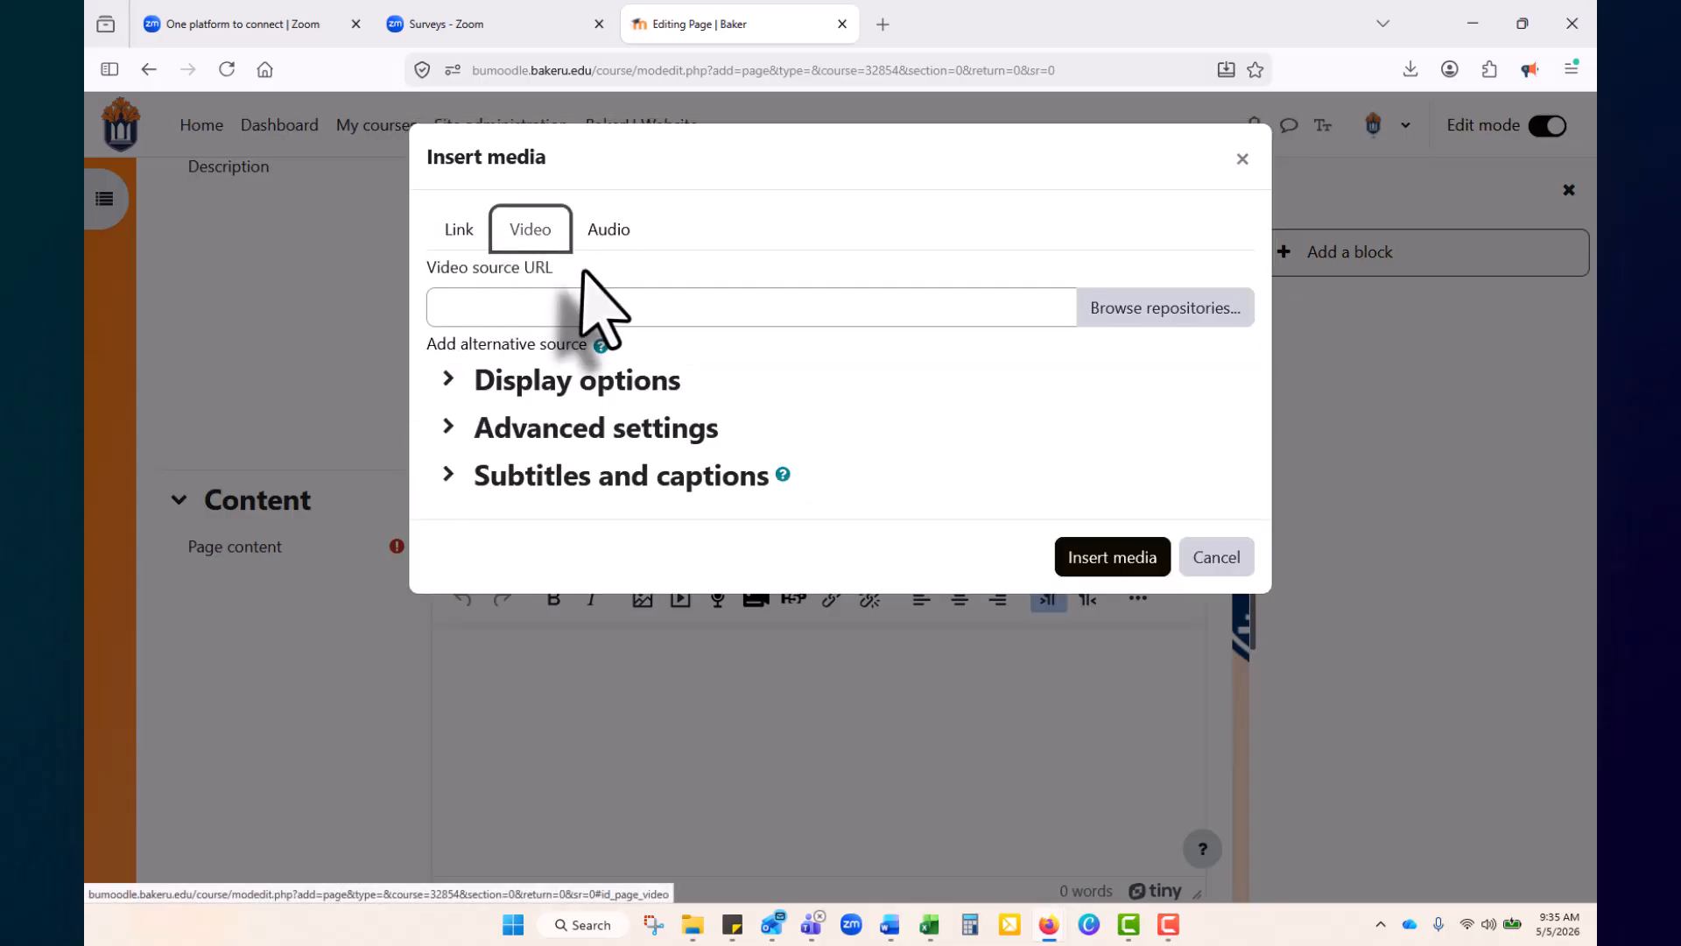
click(537, 477)
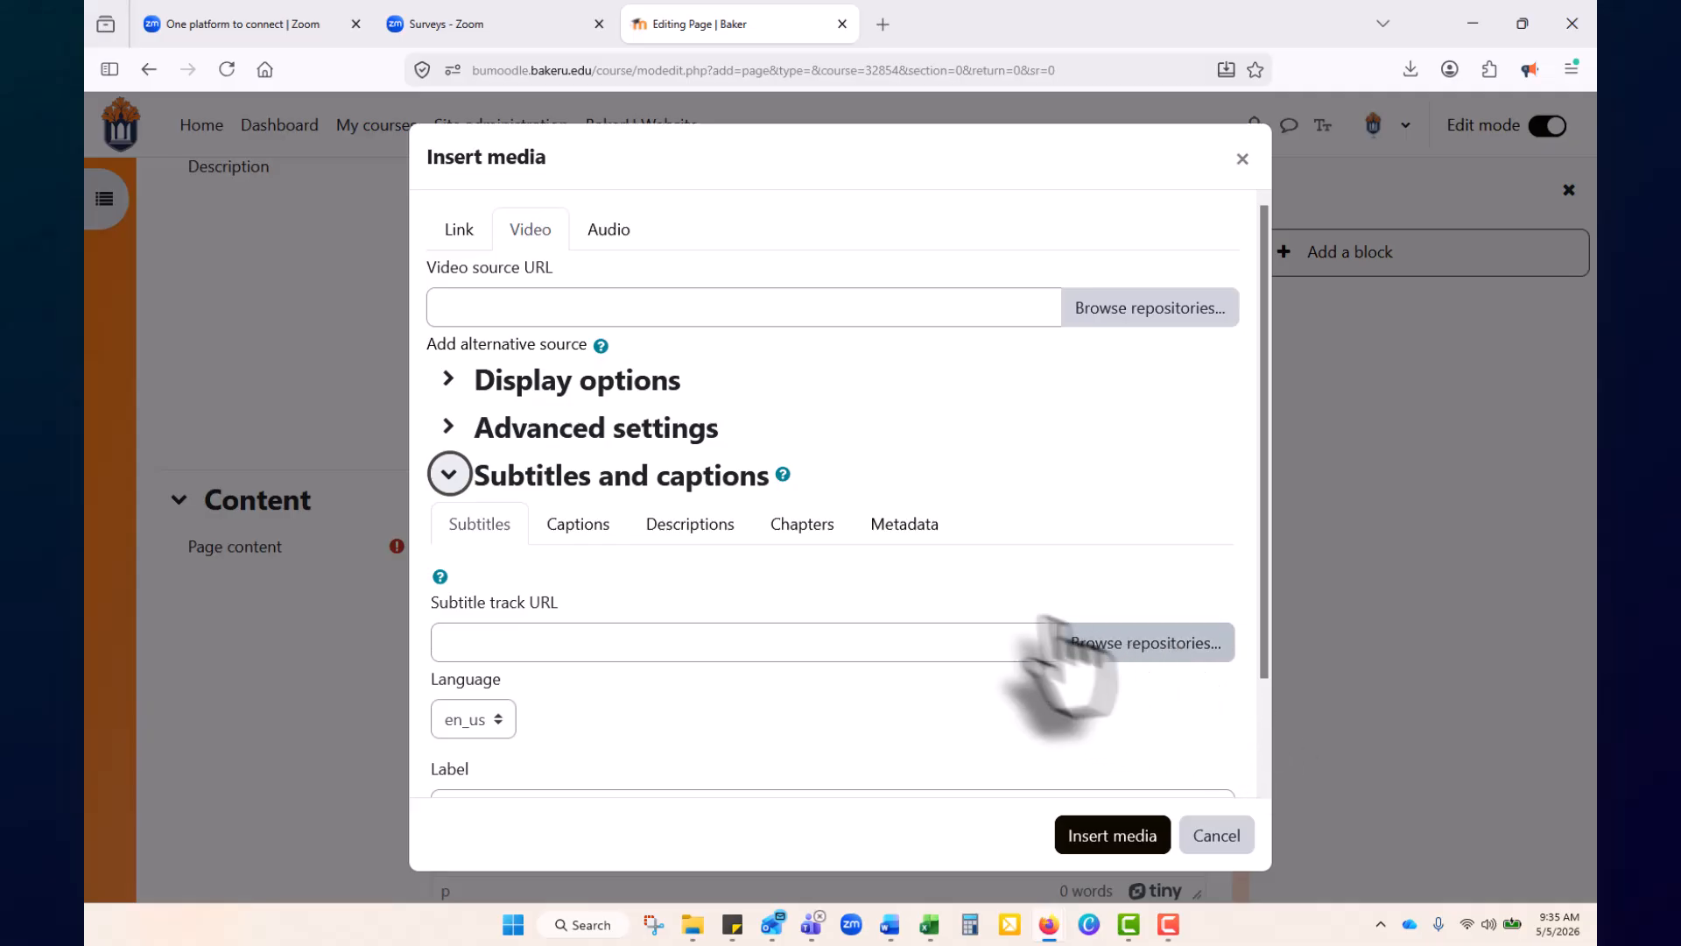
click(1154, 312)
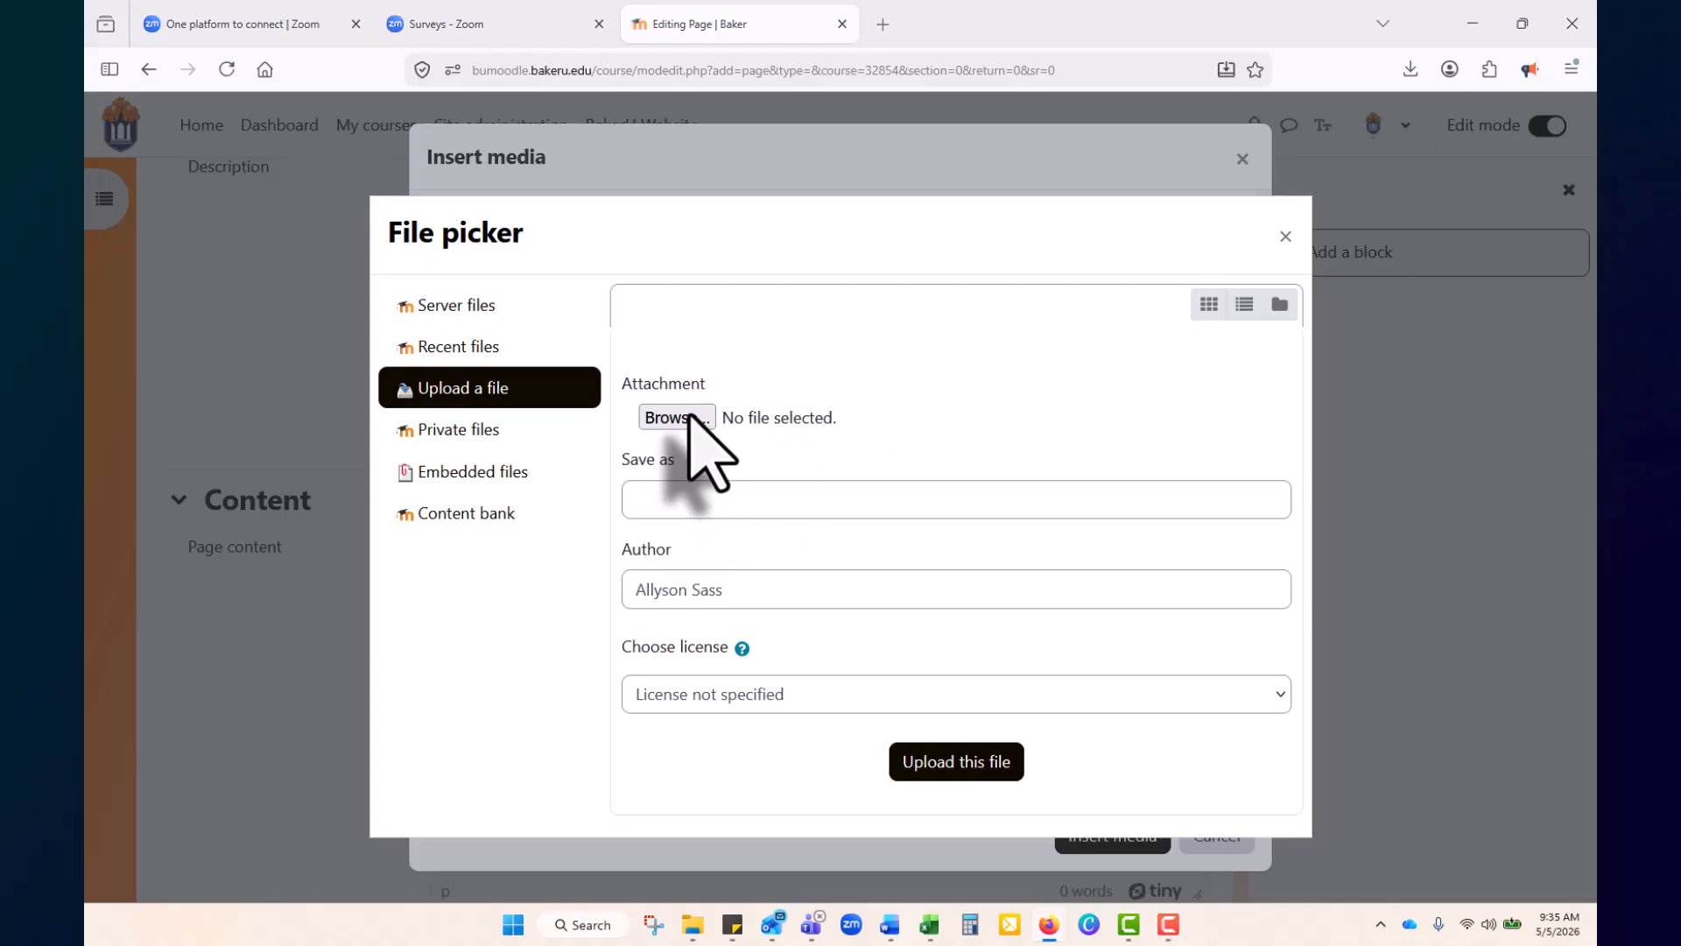
Upload video1352456650.mp4 from Documents > Zoom > 2026-04-22 11.43.32 as the video source
click(645, 418)
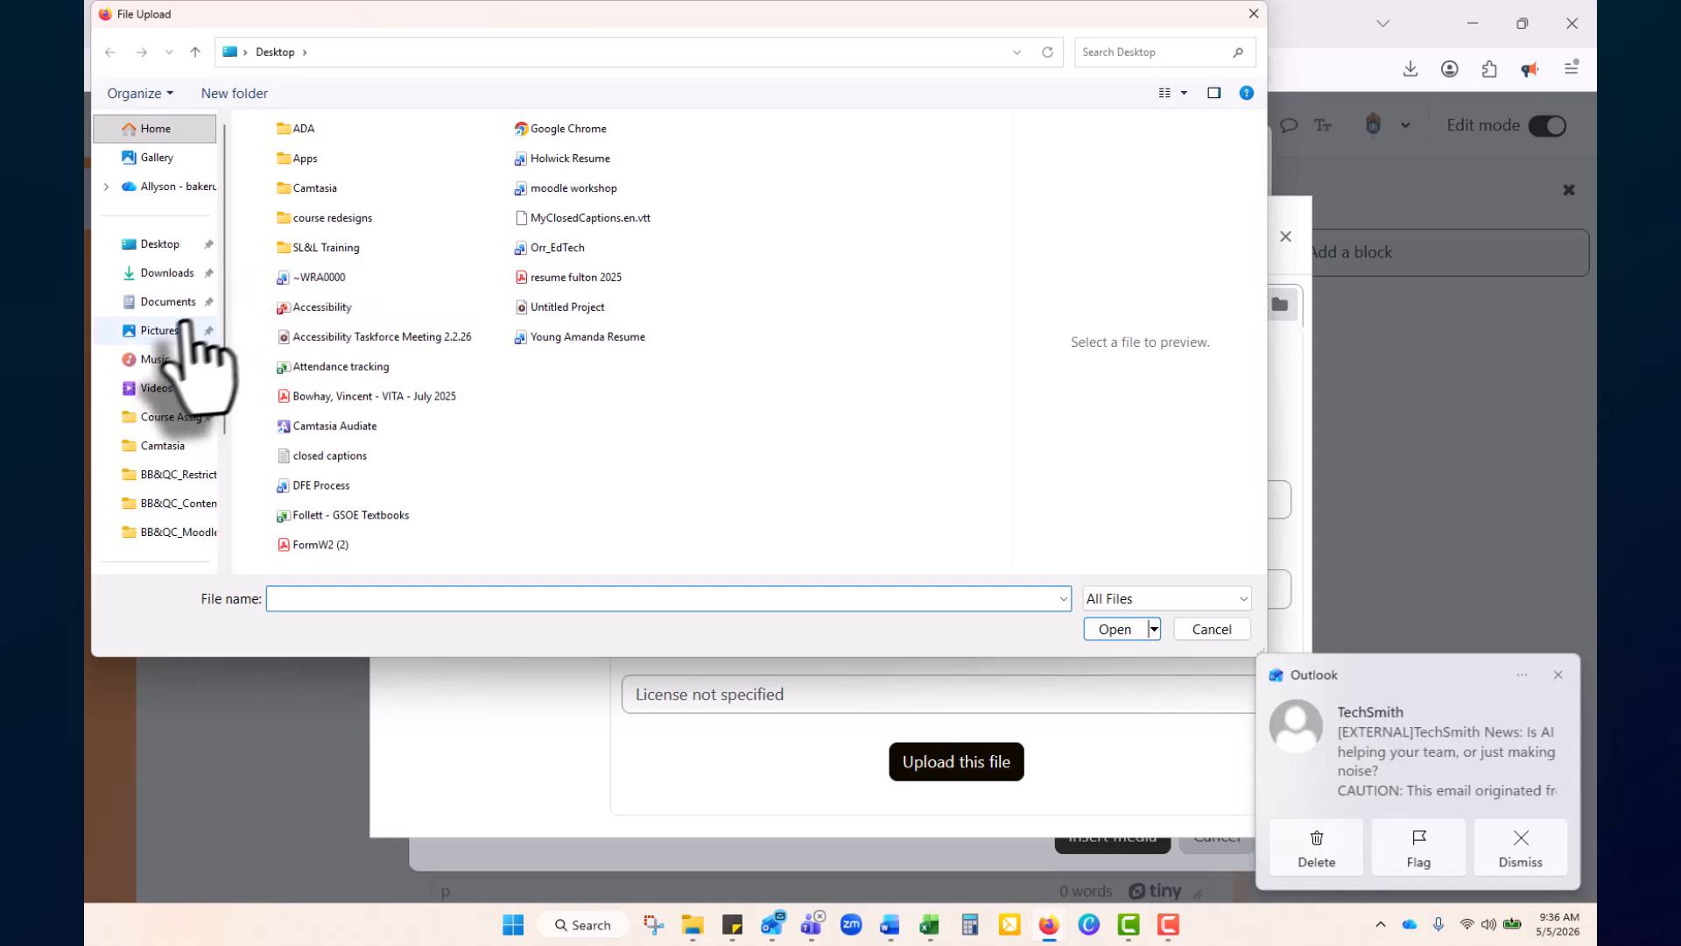
click(158, 275)
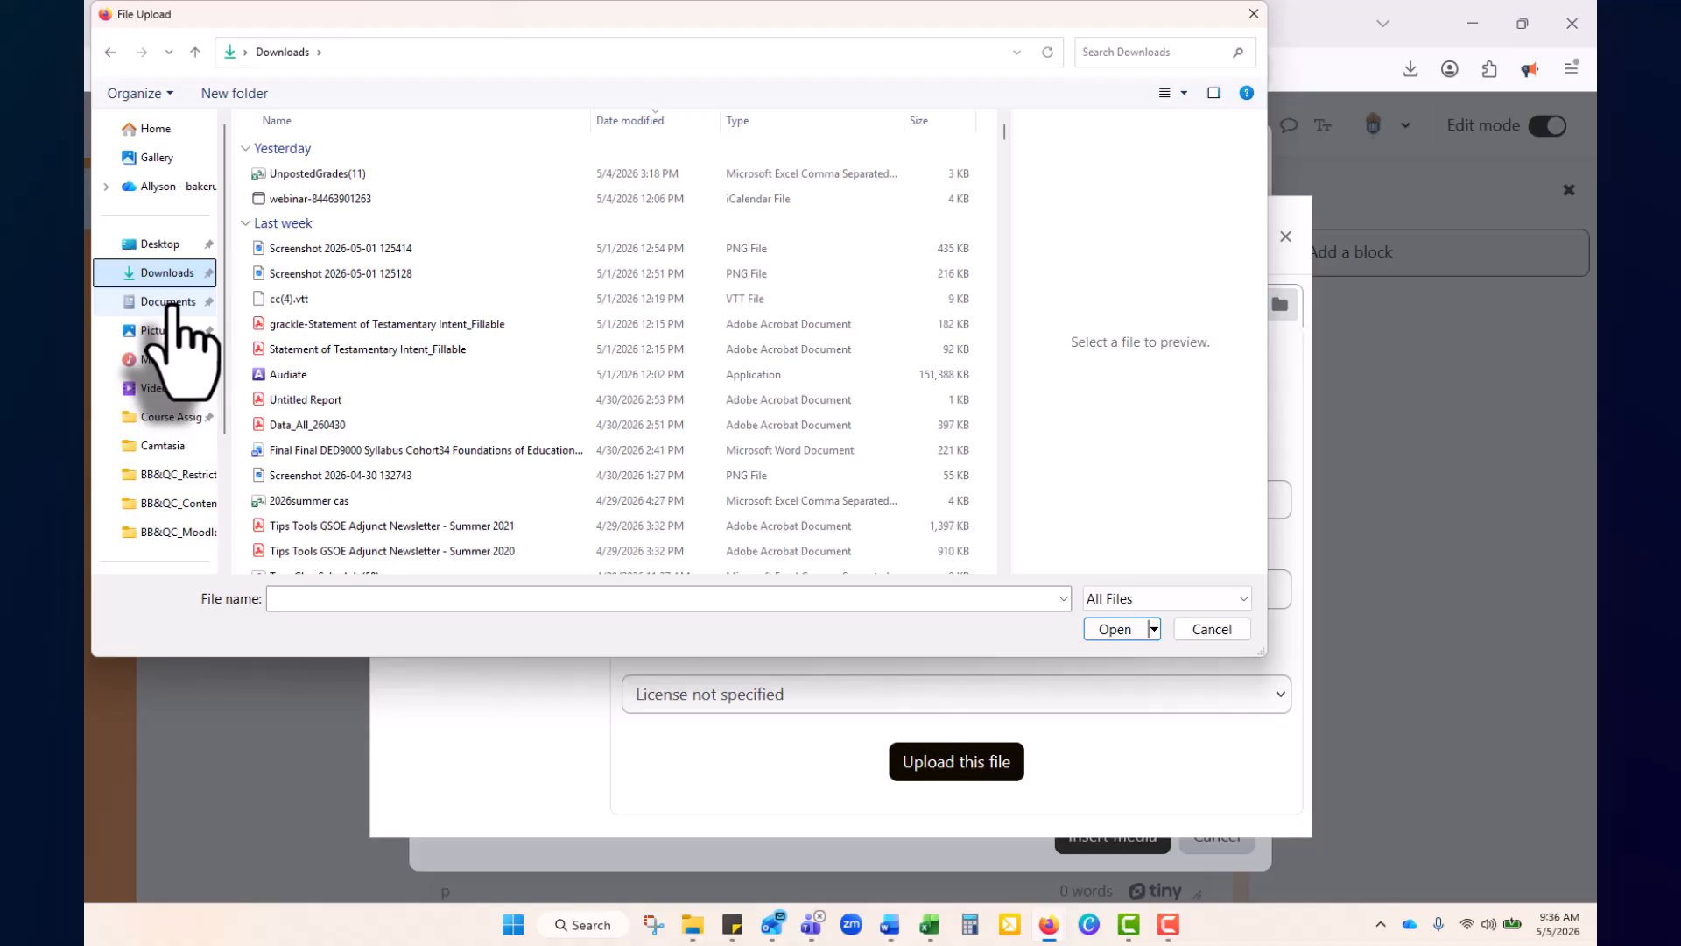
click(169, 302)
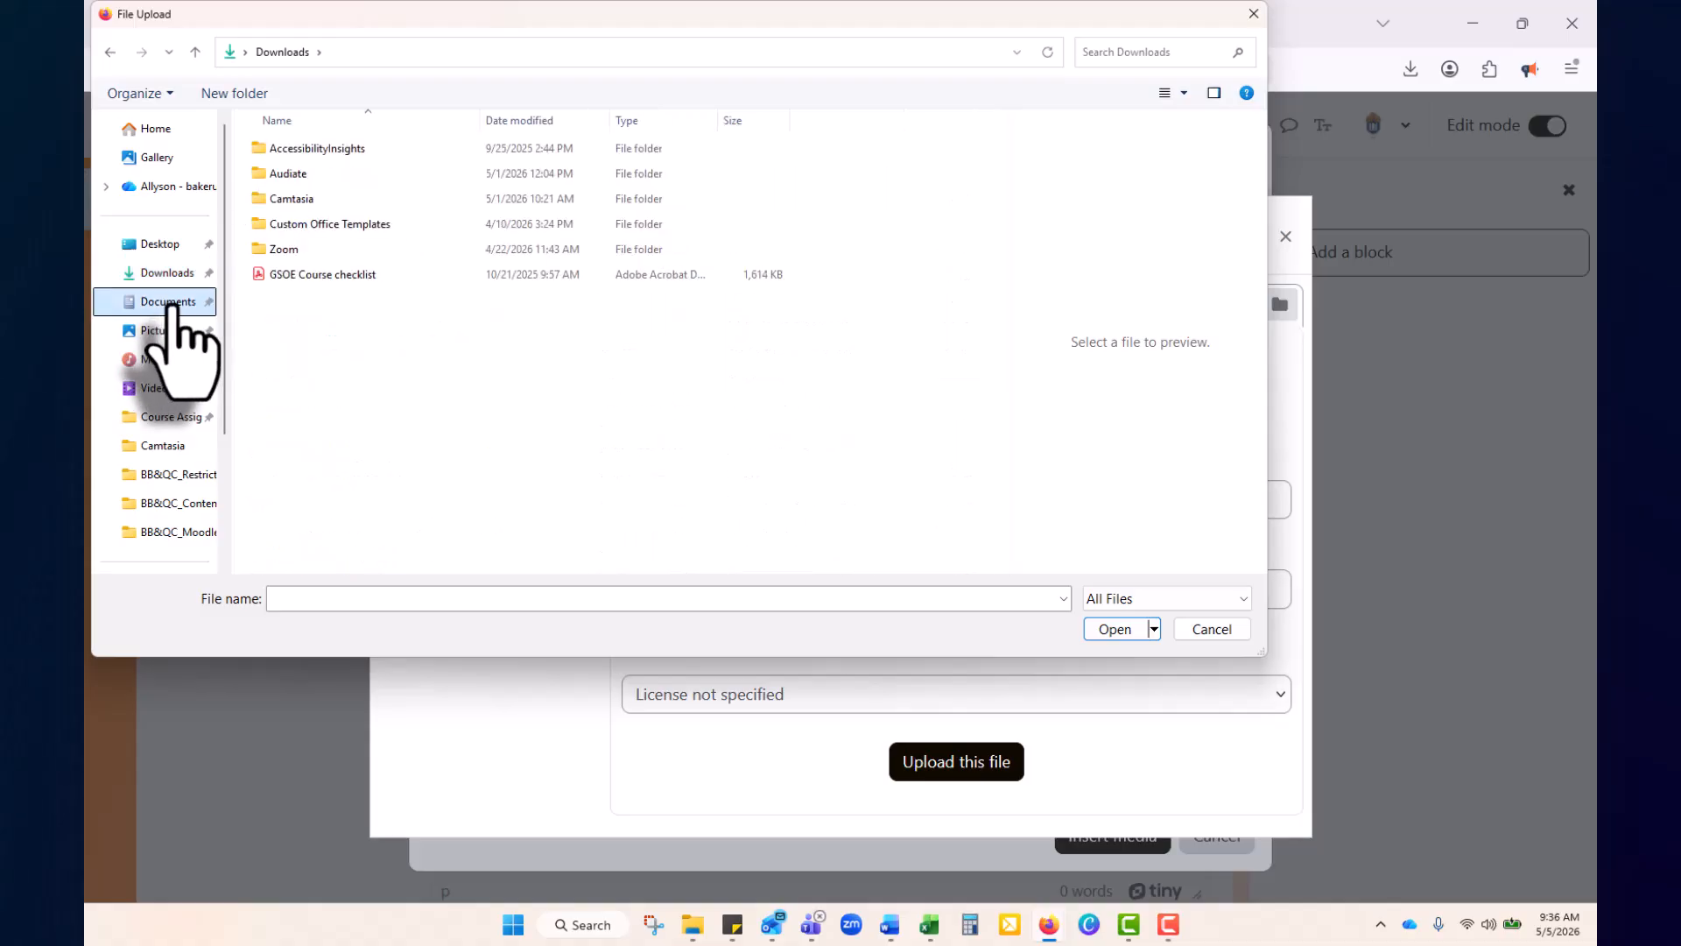
double_click(321, 251)
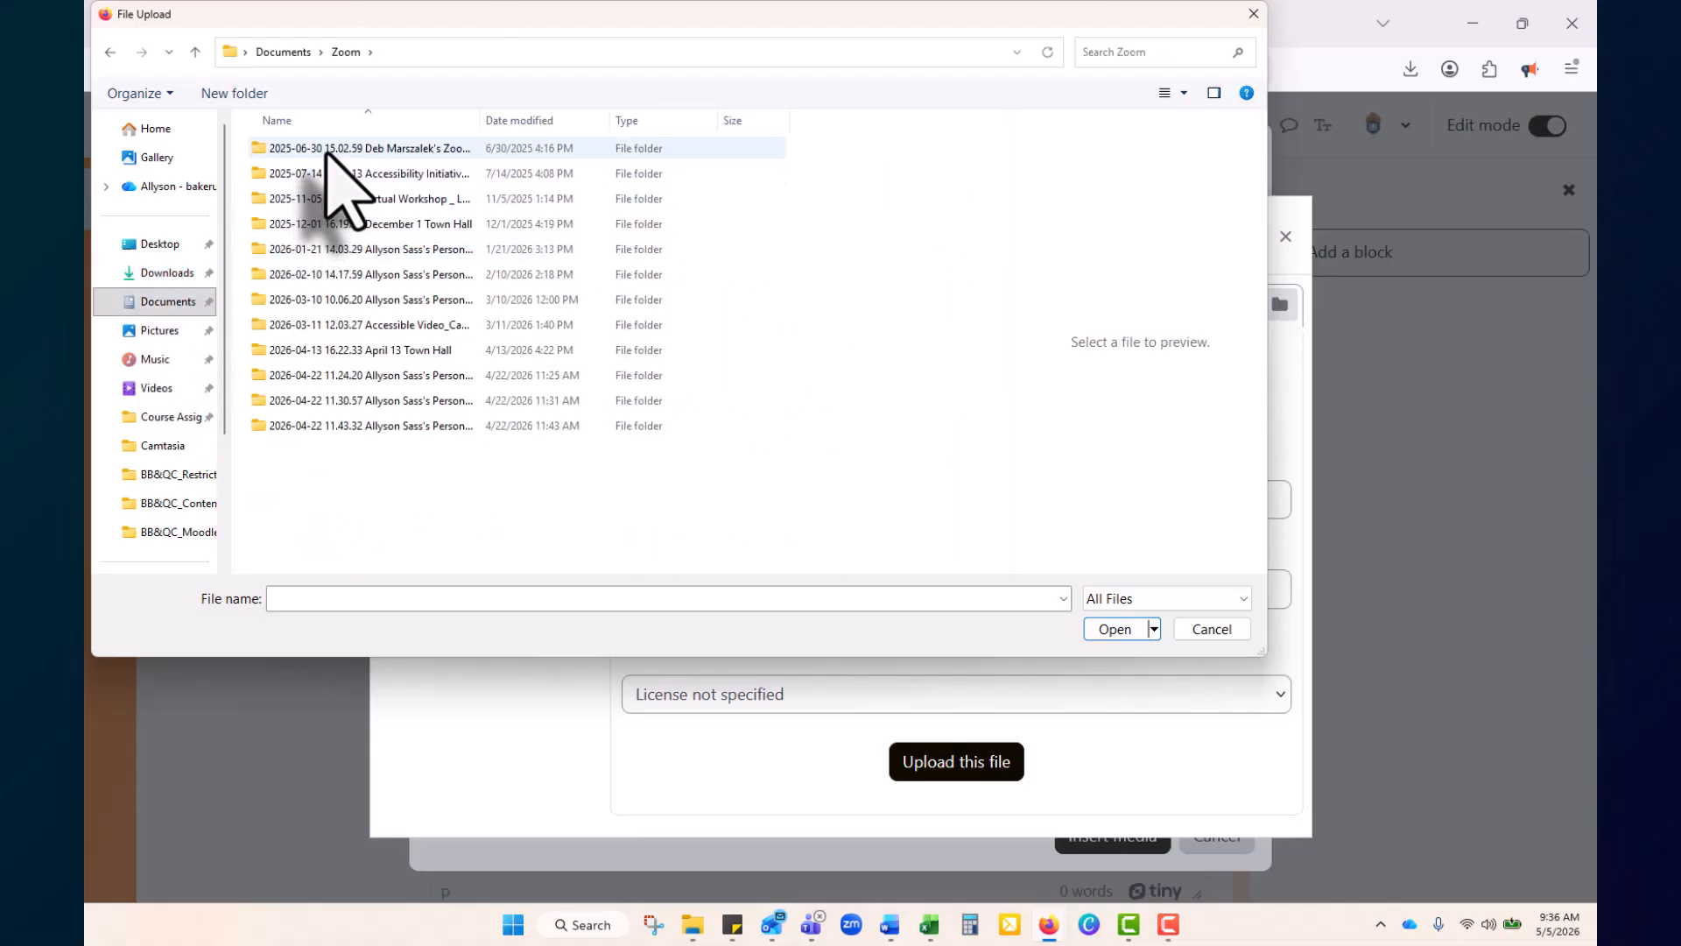
double_click(317, 425)
click(308, 199)
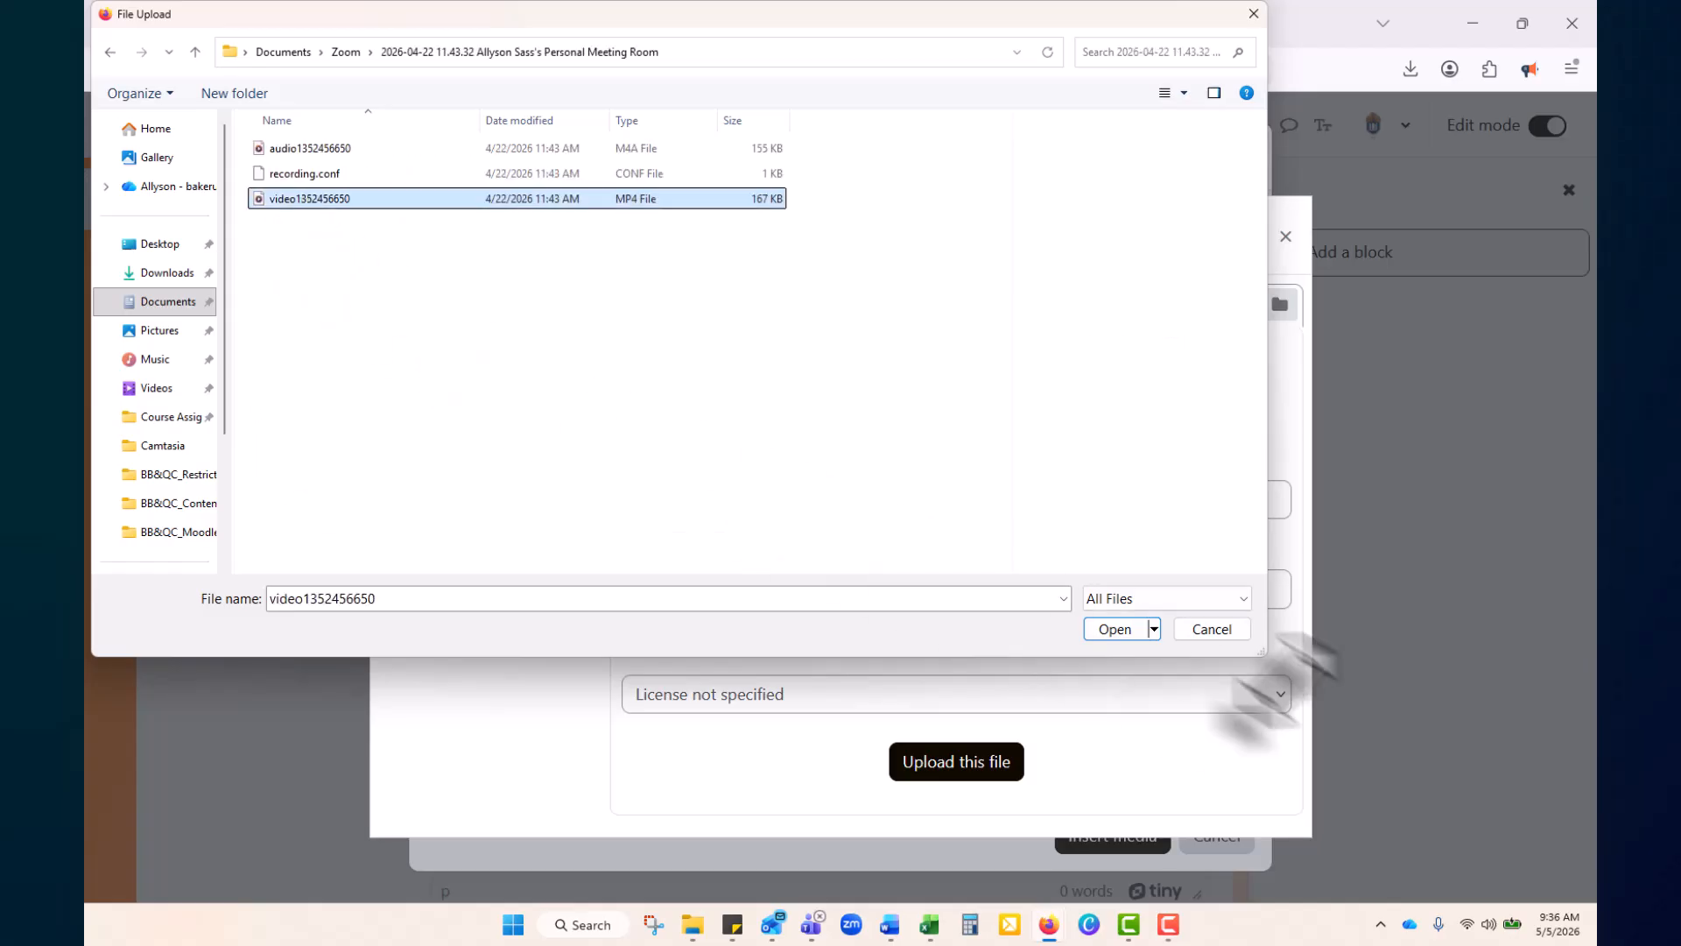
click(1119, 632)
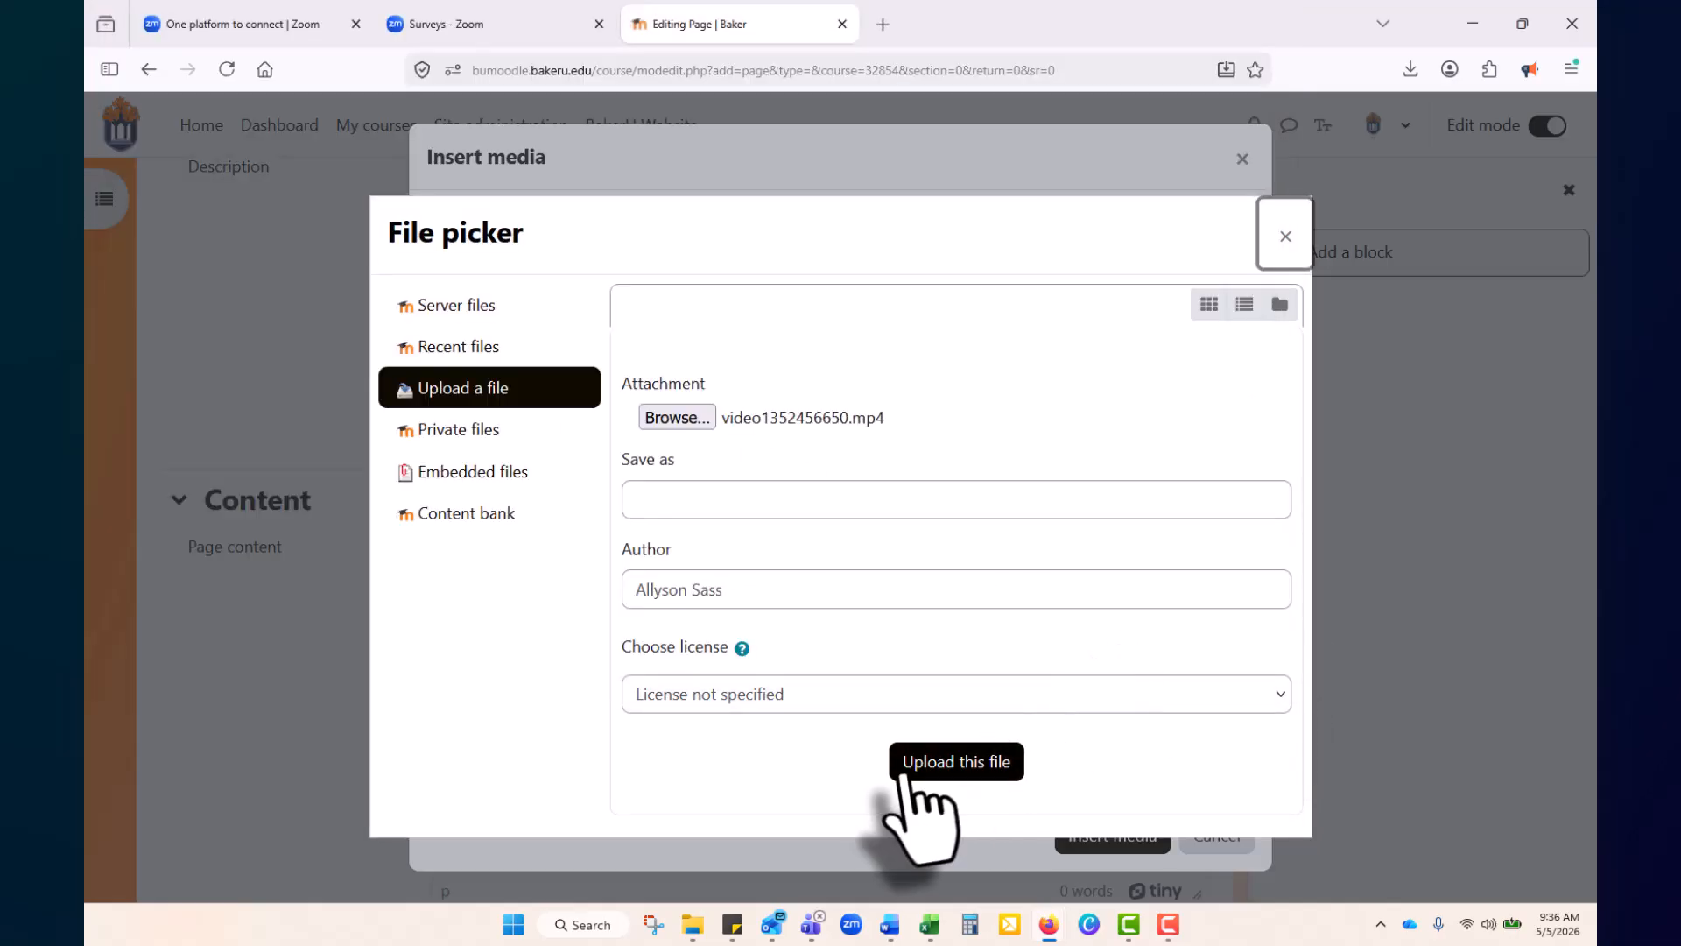
click(957, 764)
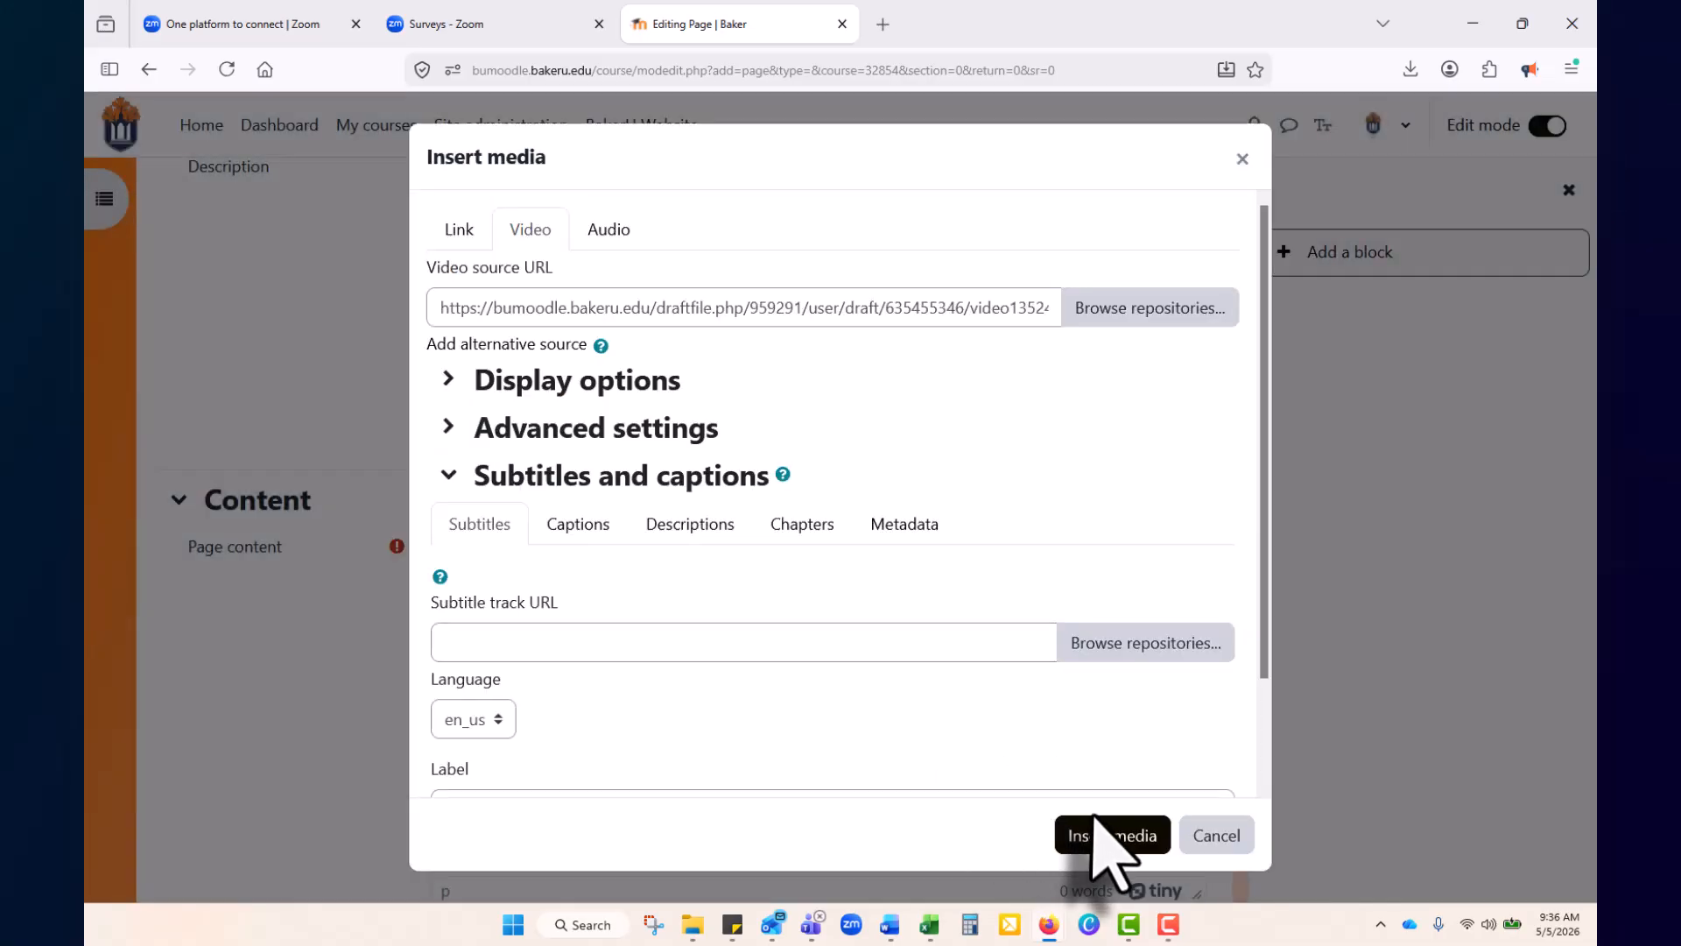
Insert the uploaded 0:14 video into Page content and choose Save and display
click(1106, 834)
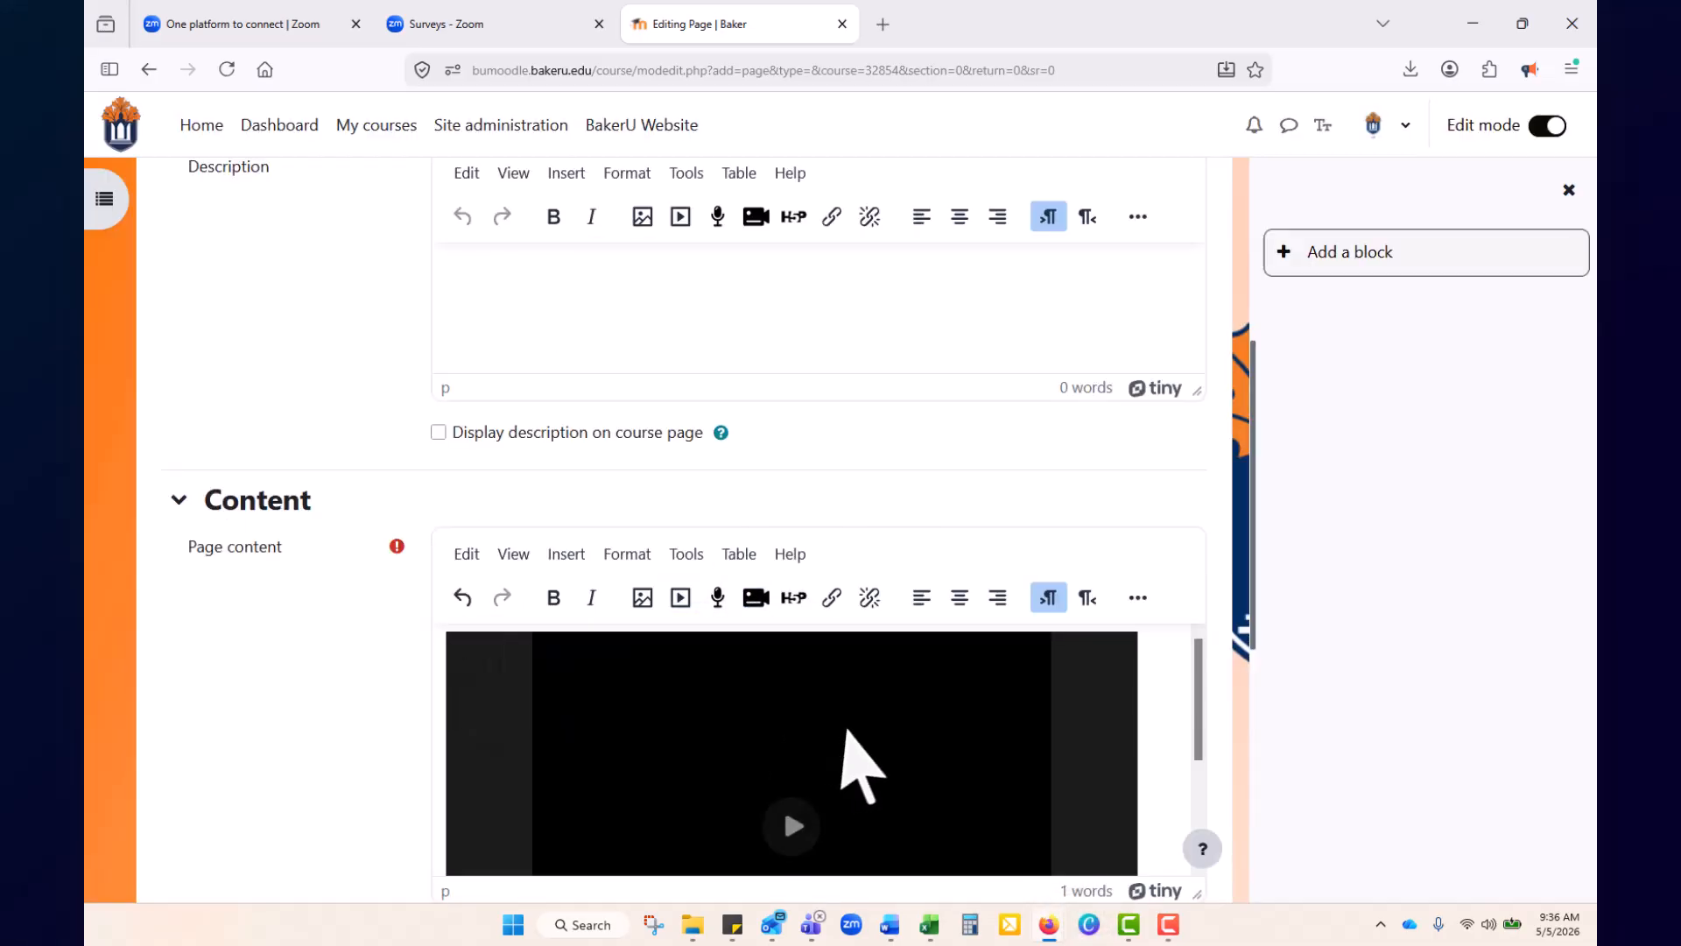
scroll(300, 687, down, 6)
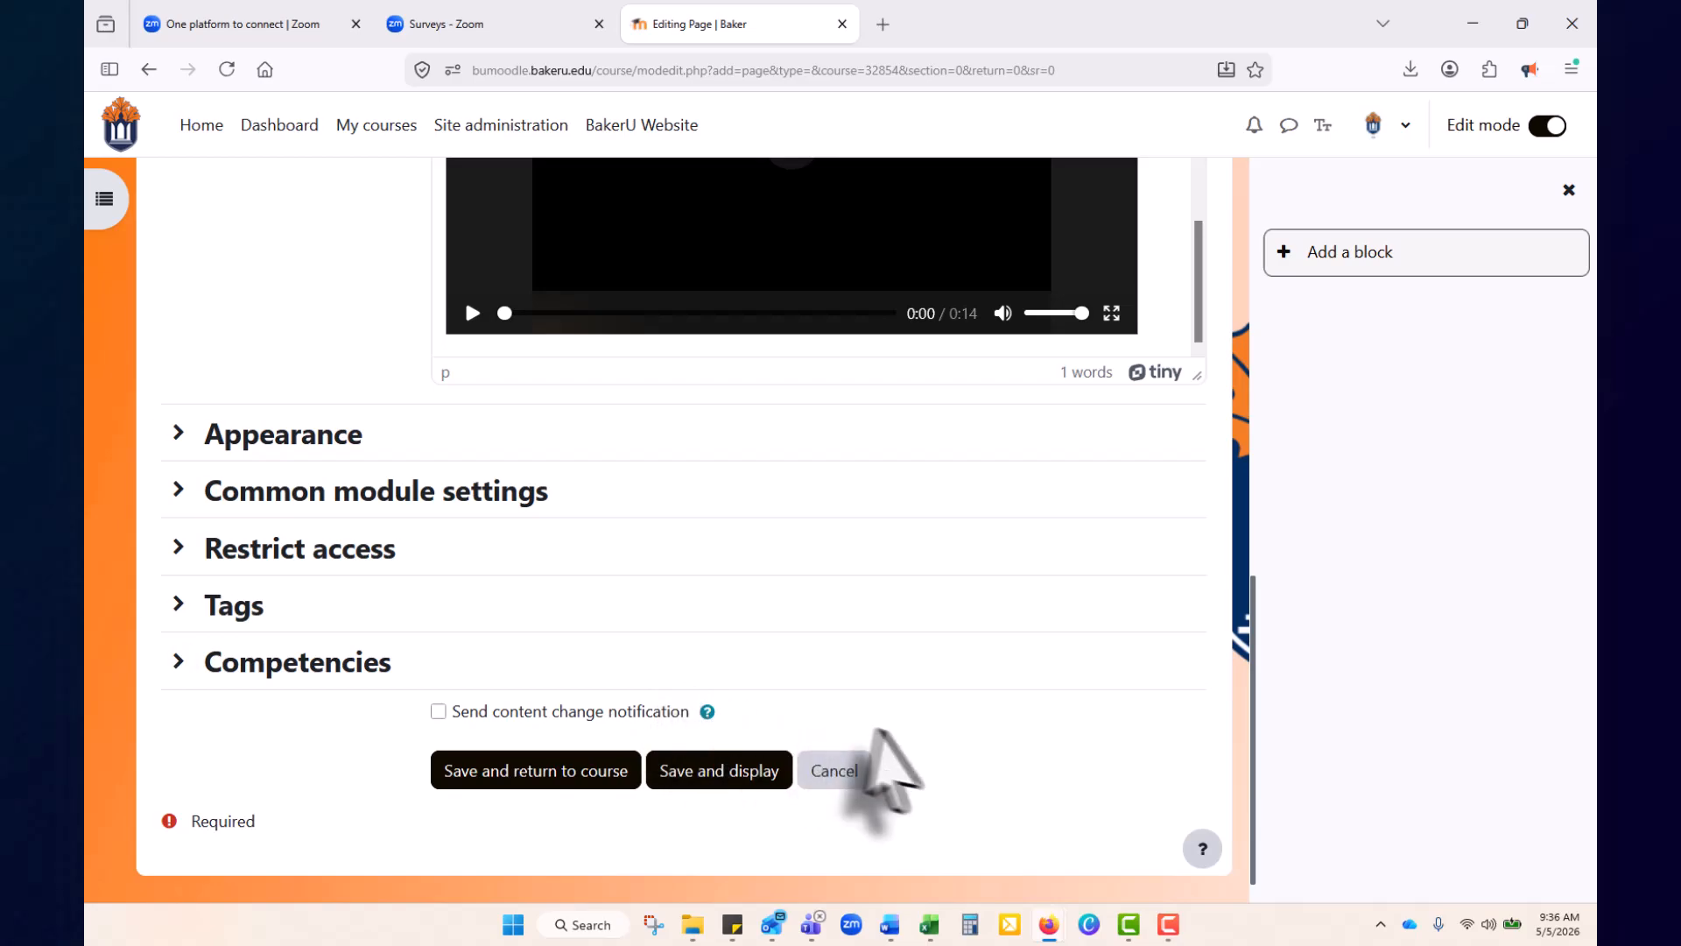
click(706, 772)
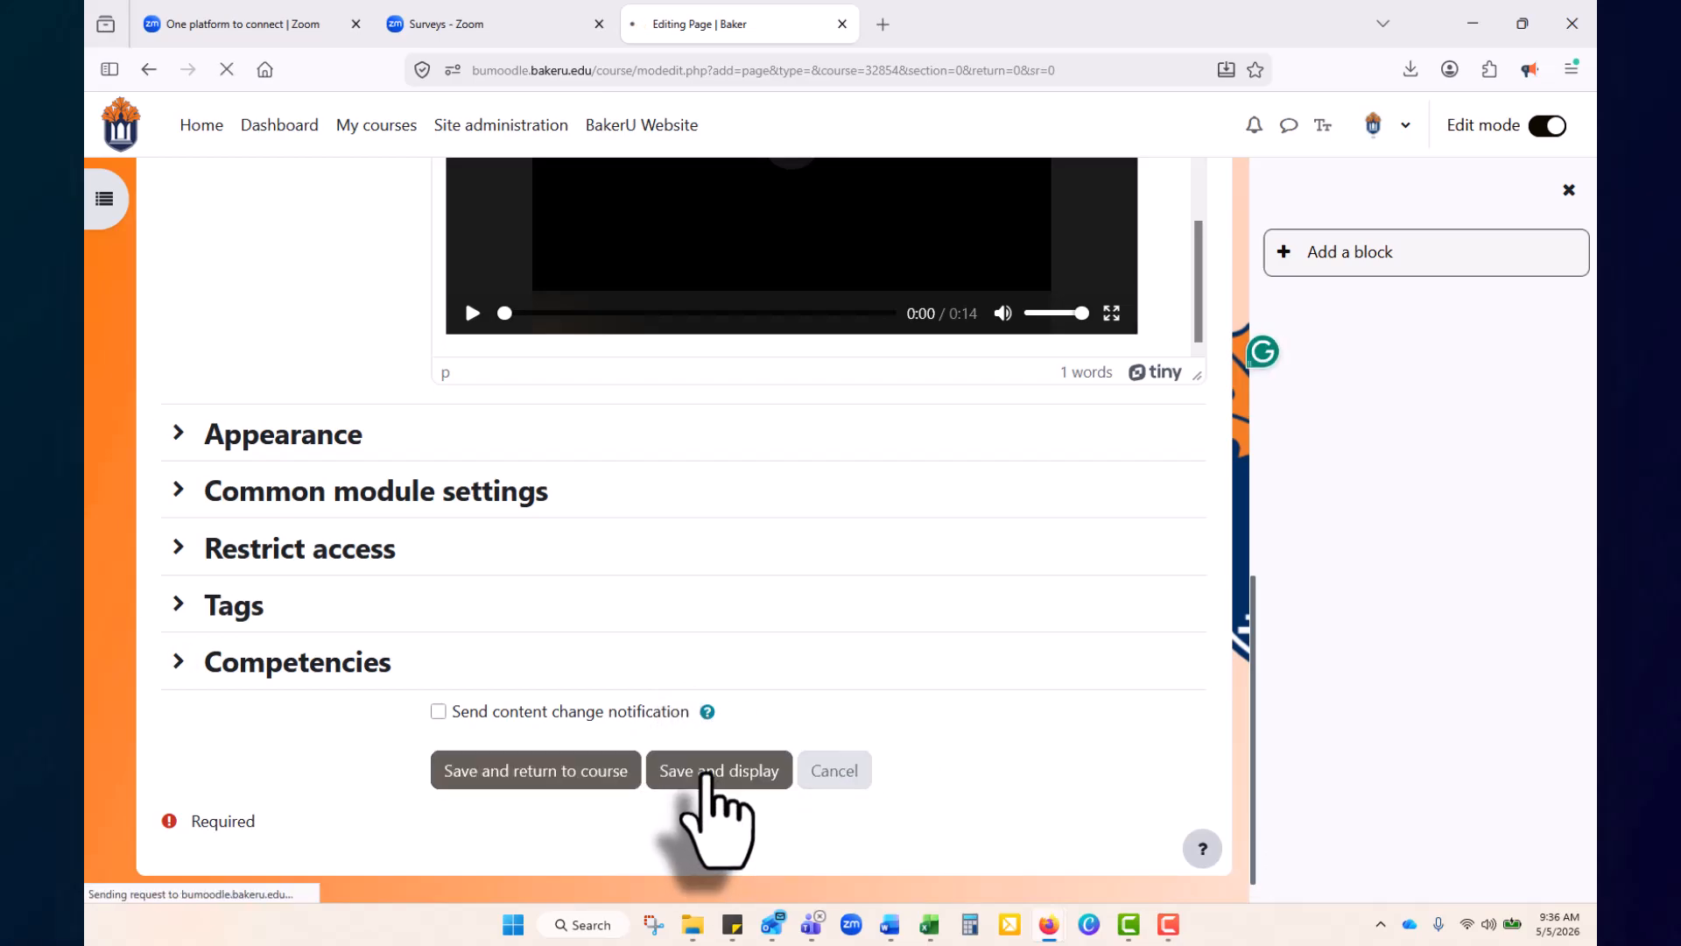